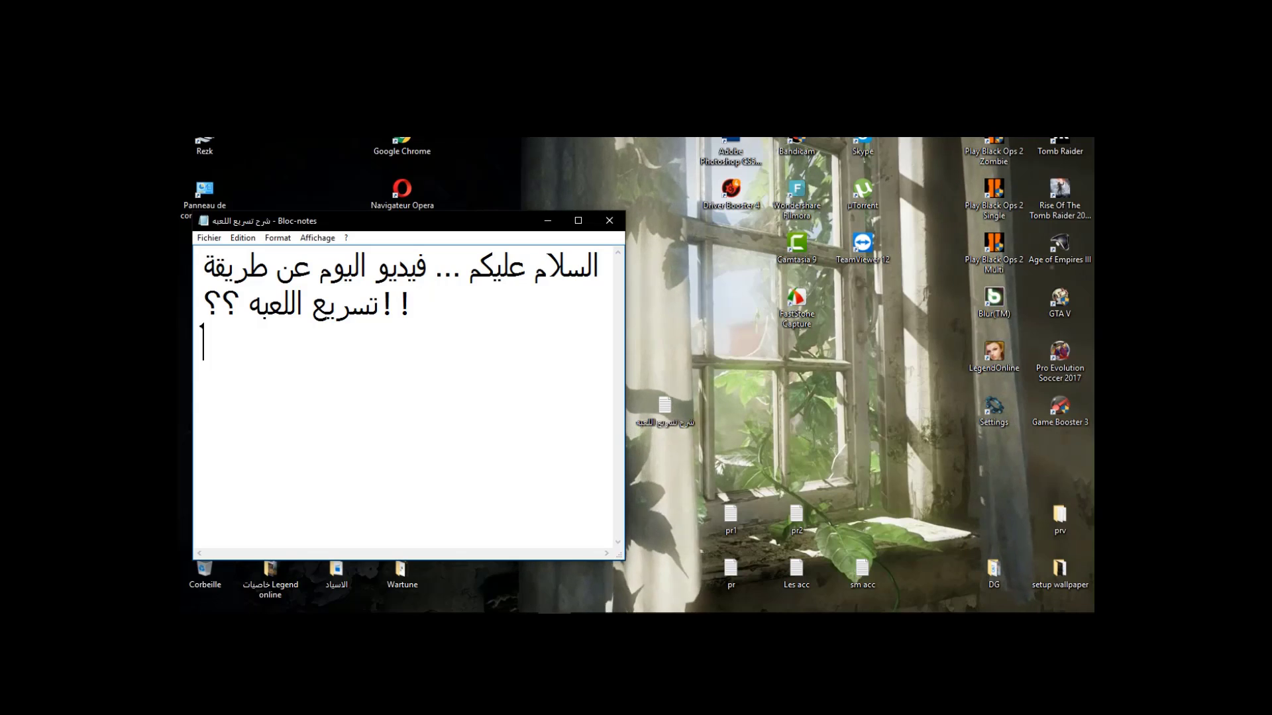
Add the line "تابعو ...." to the note, and move the Game Booster 3 shortcut beside the note file on the desktop
text(تابعو)
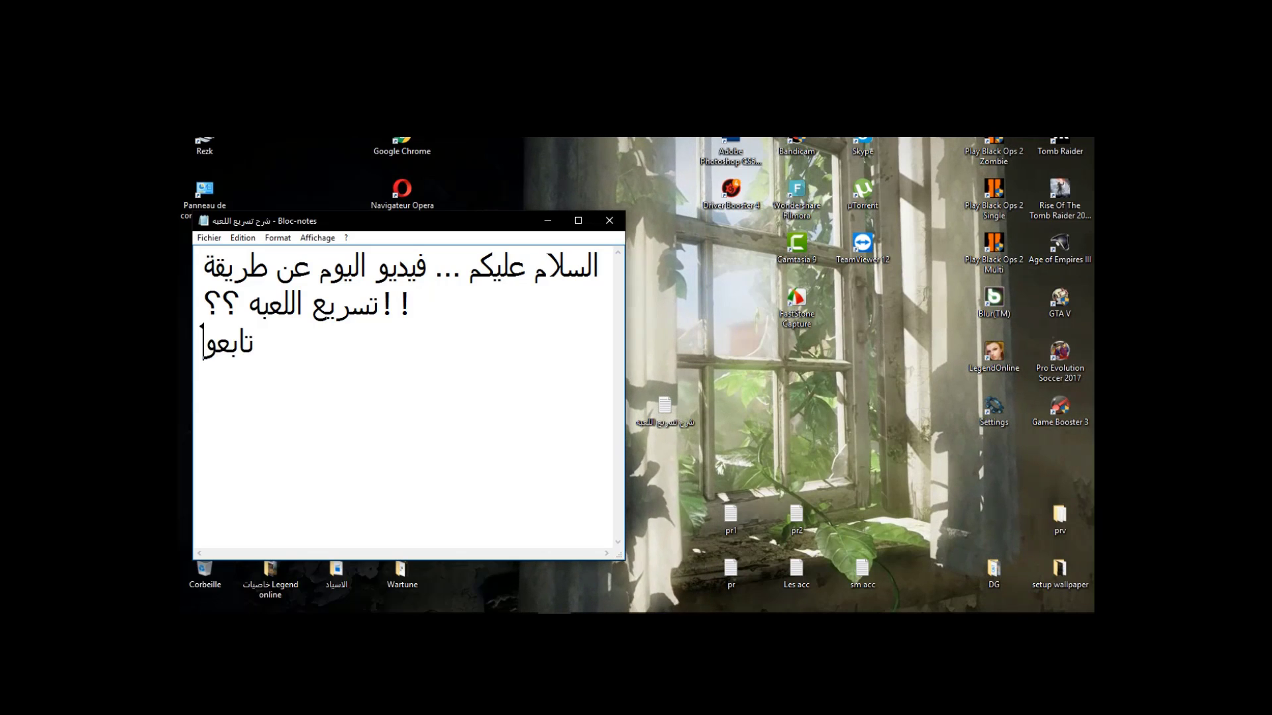
text( . . . .)
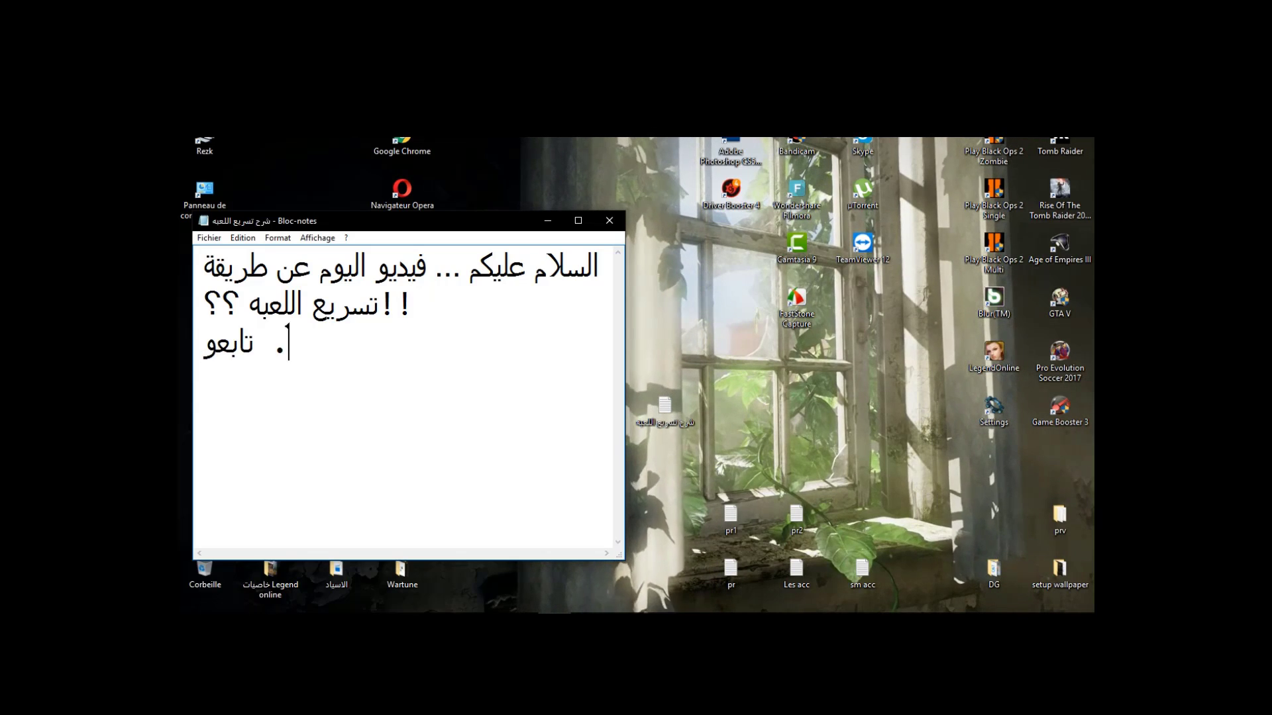
click(551, 221)
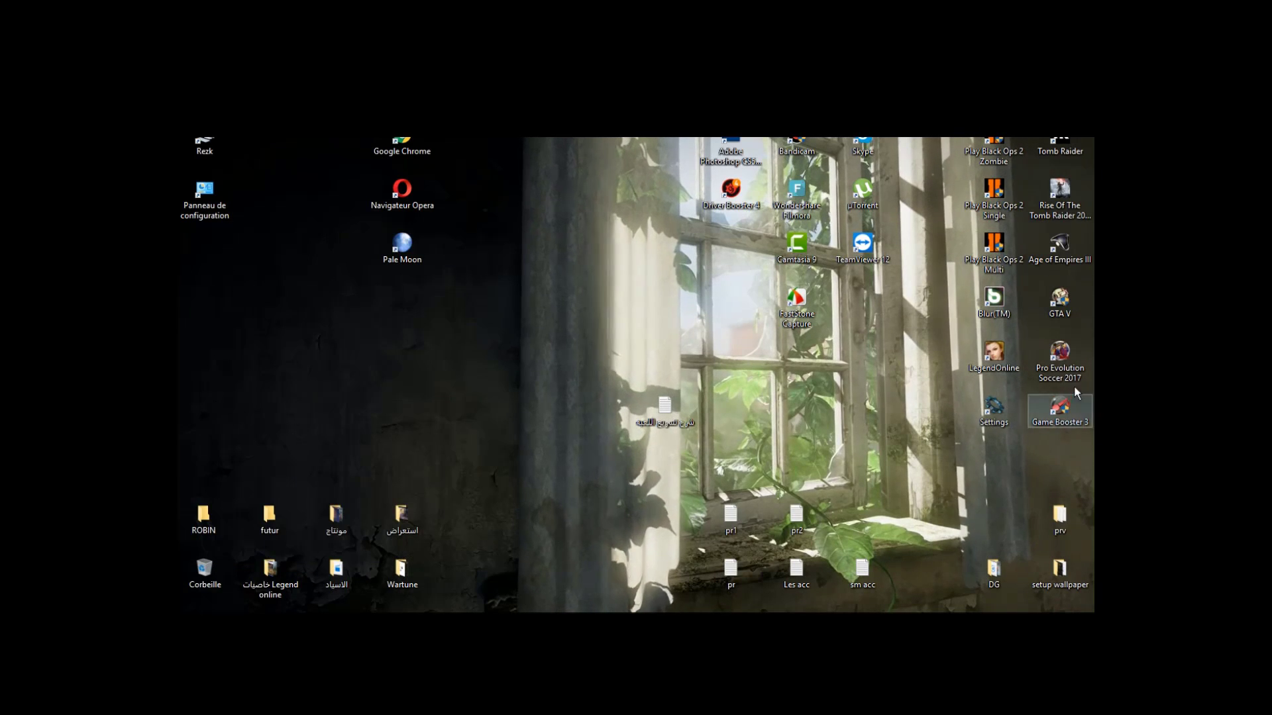
drag(1060, 406, 722, 416)
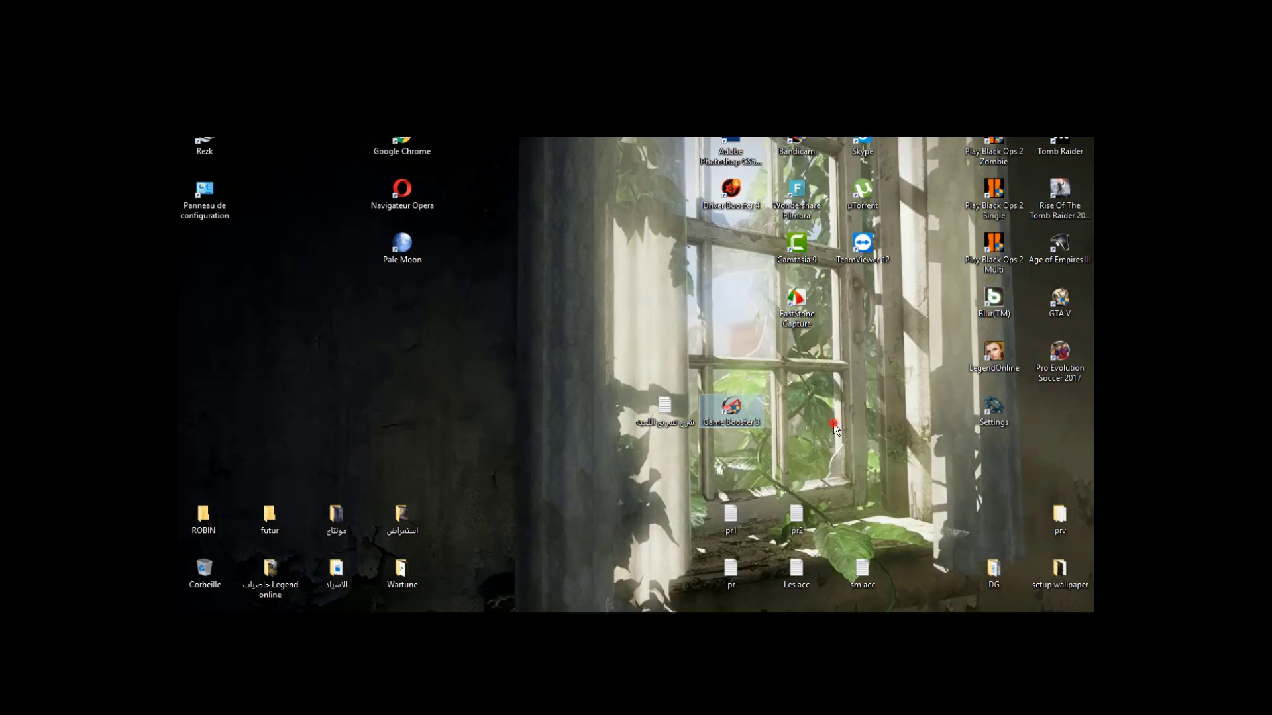
Bring back the note and add the line "حمل البرنامج ذا..." below the existing text
click(563, 619)
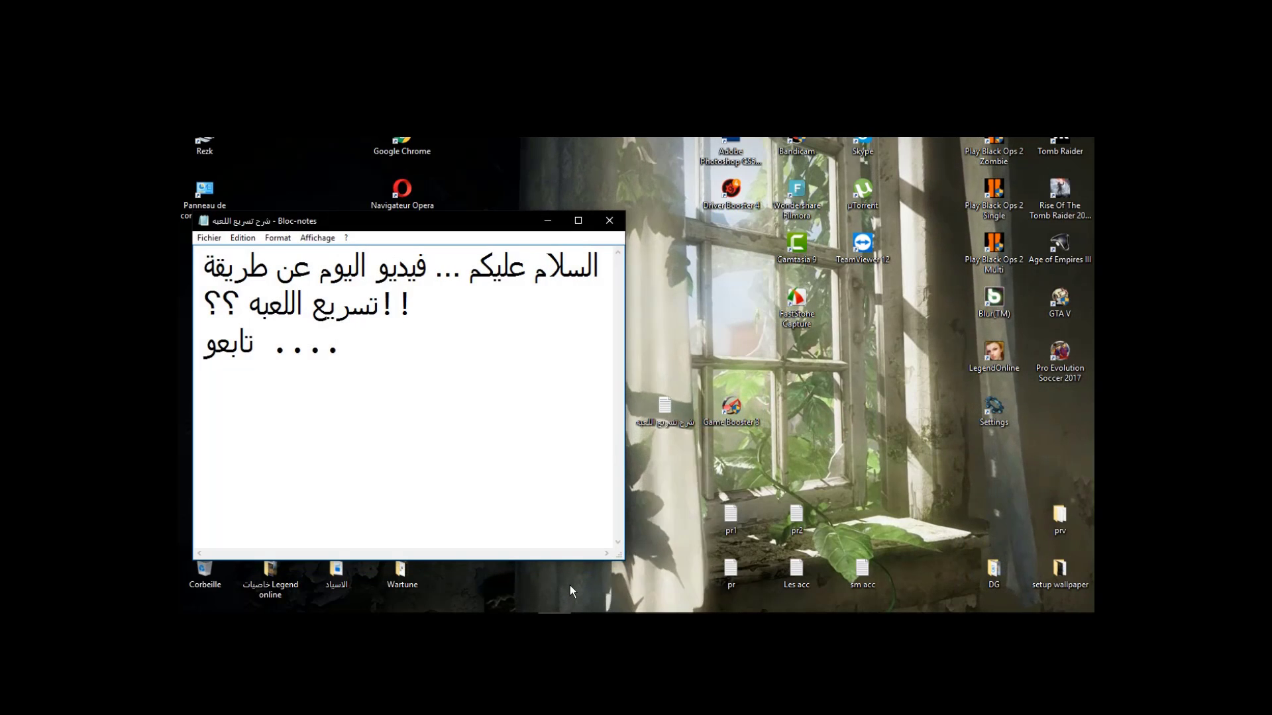
key(Return)
text(حمل البرنامج ذا...)
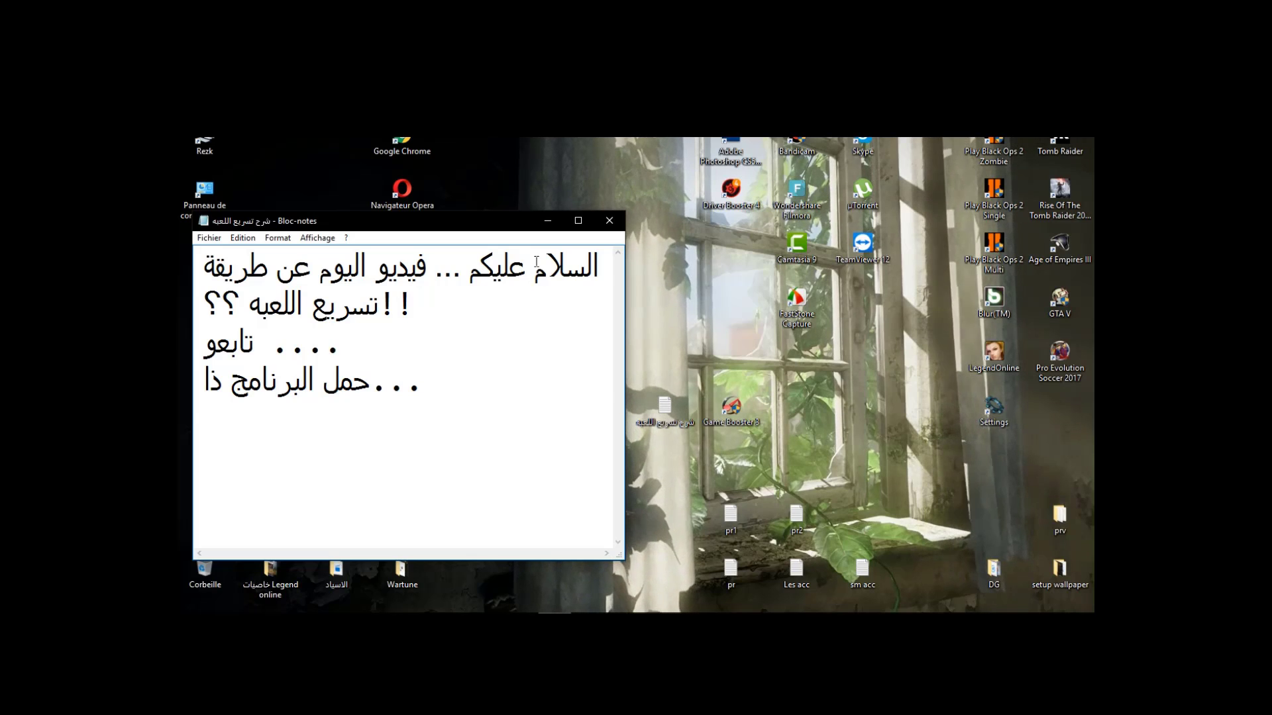
key(Return)
Hide the note and open Game Booster 3 from the desktop
click(563, 619)
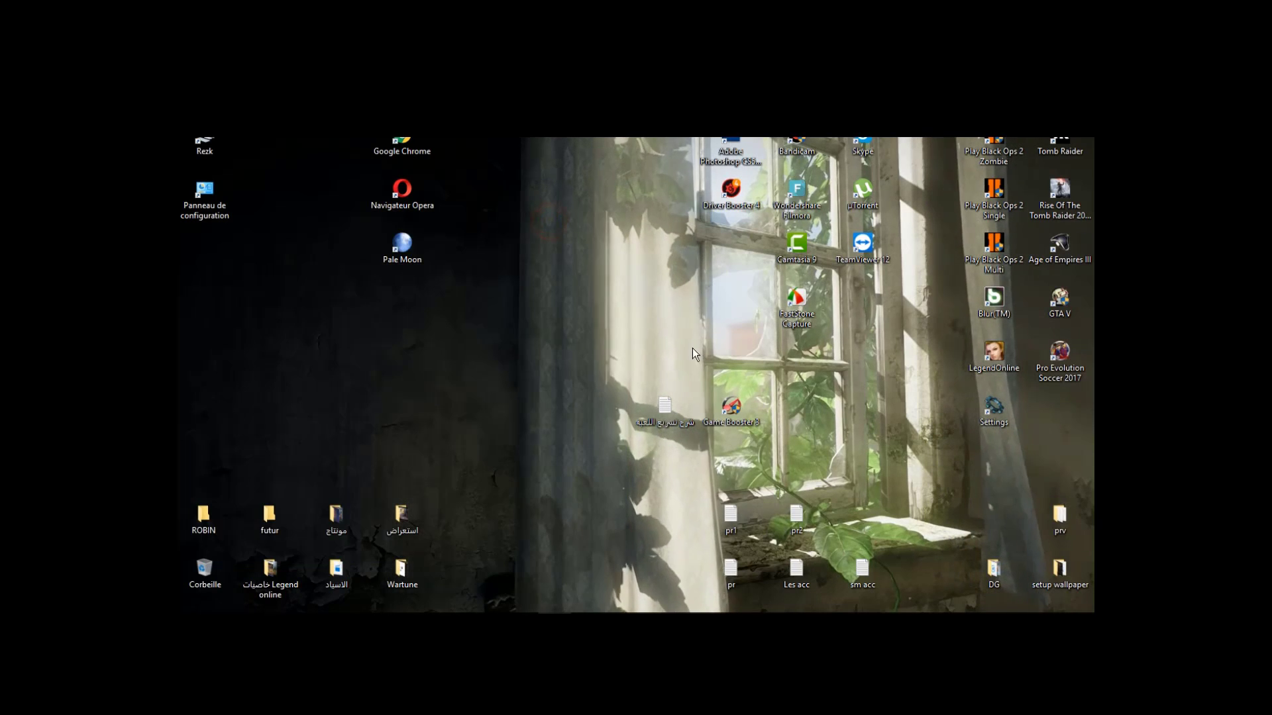
click(730, 416)
click(598, 462)
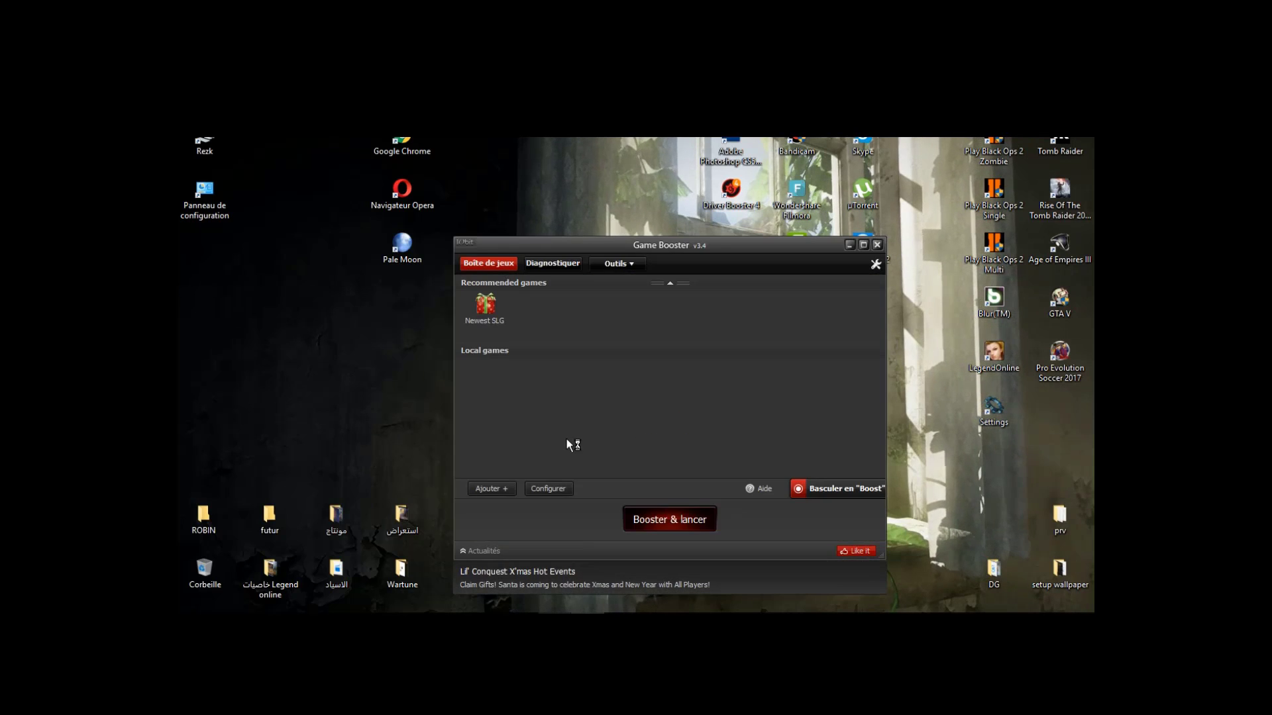
Switch to the Notepad note and add the line "تفتحه ......" at the end
click(554, 603)
text(تفتحه  ......)
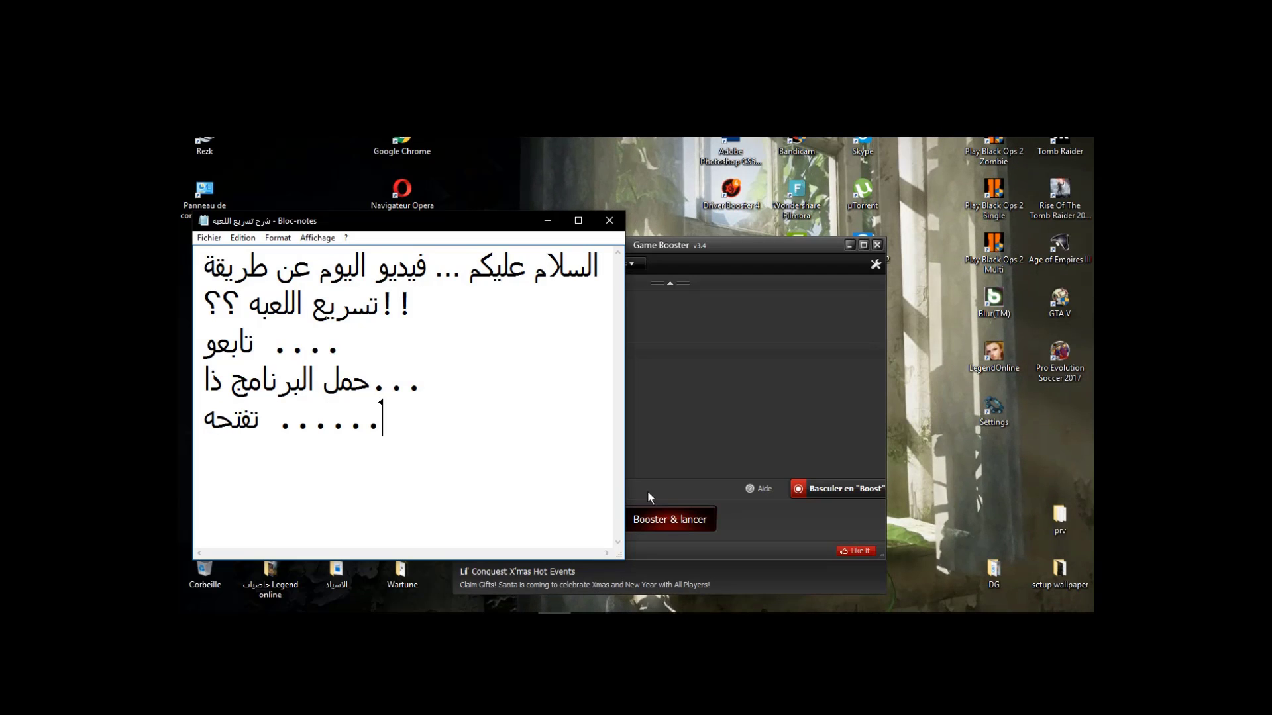
key(Return)
Add the line "وتحط اللعبه عليه" at the end of the note
click(709, 261)
click(332, 445)
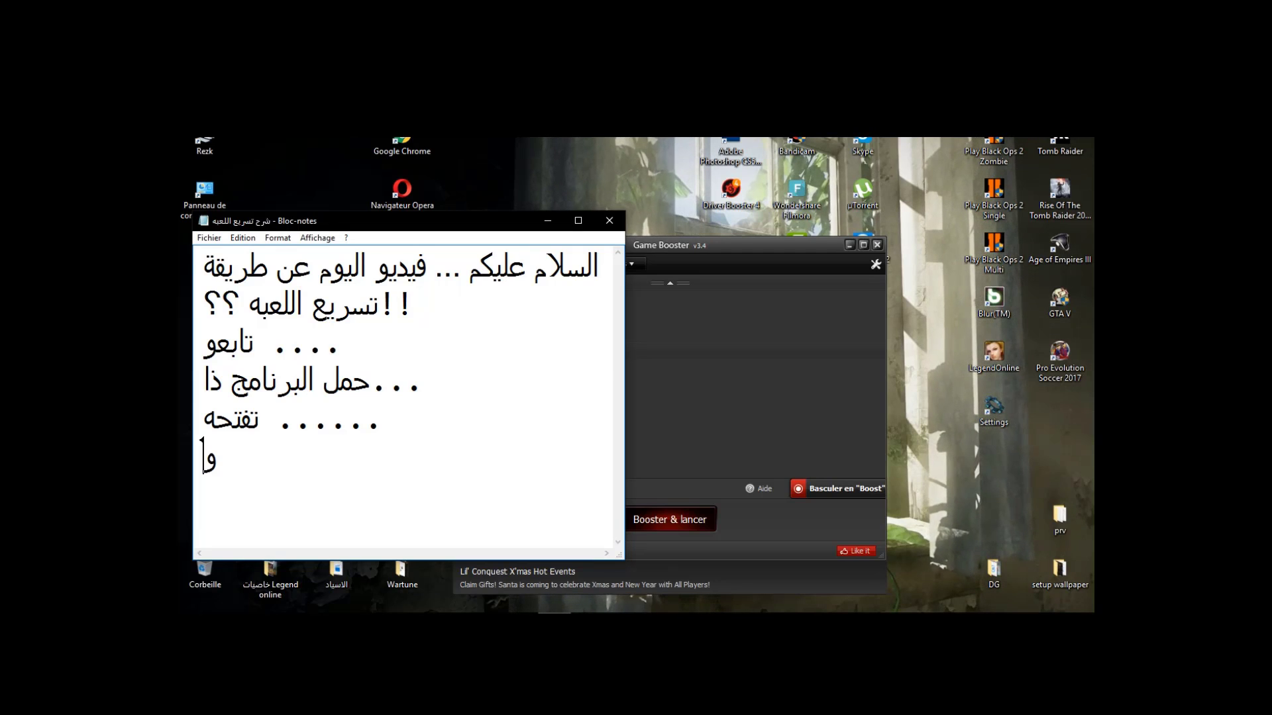
text(وتخط ا)
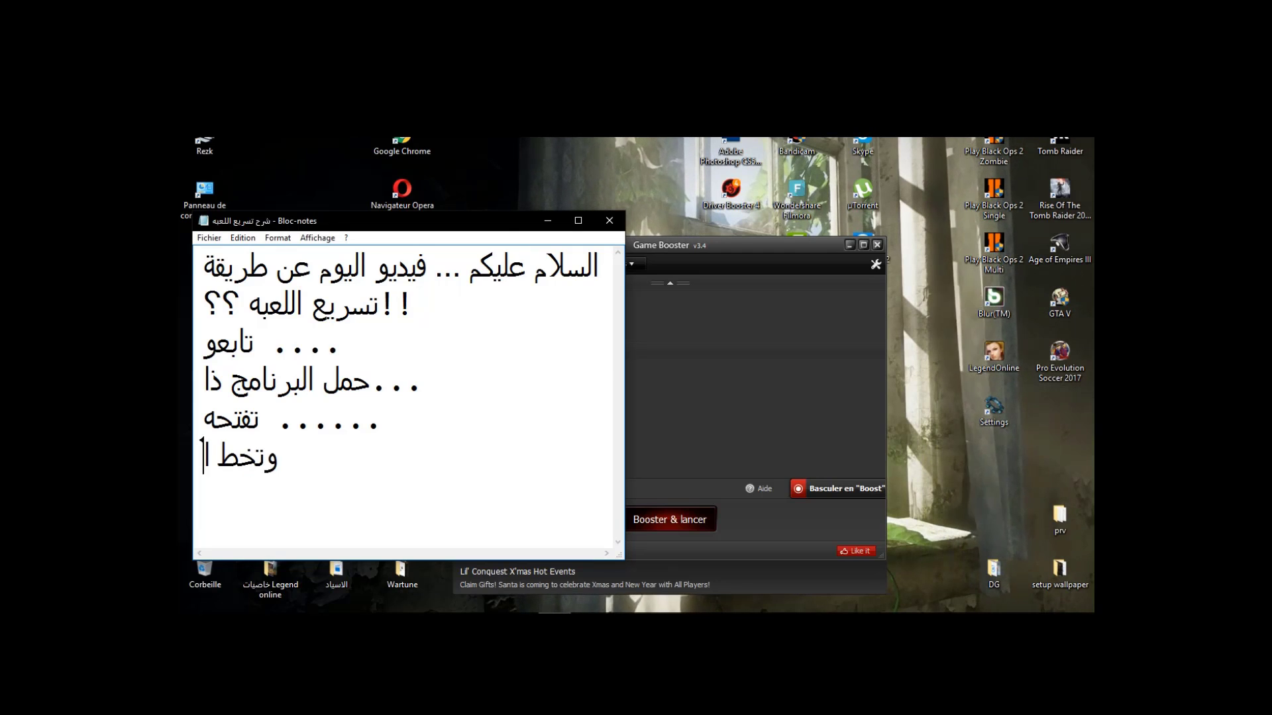
key(BackSpace)
text(تحط الل)
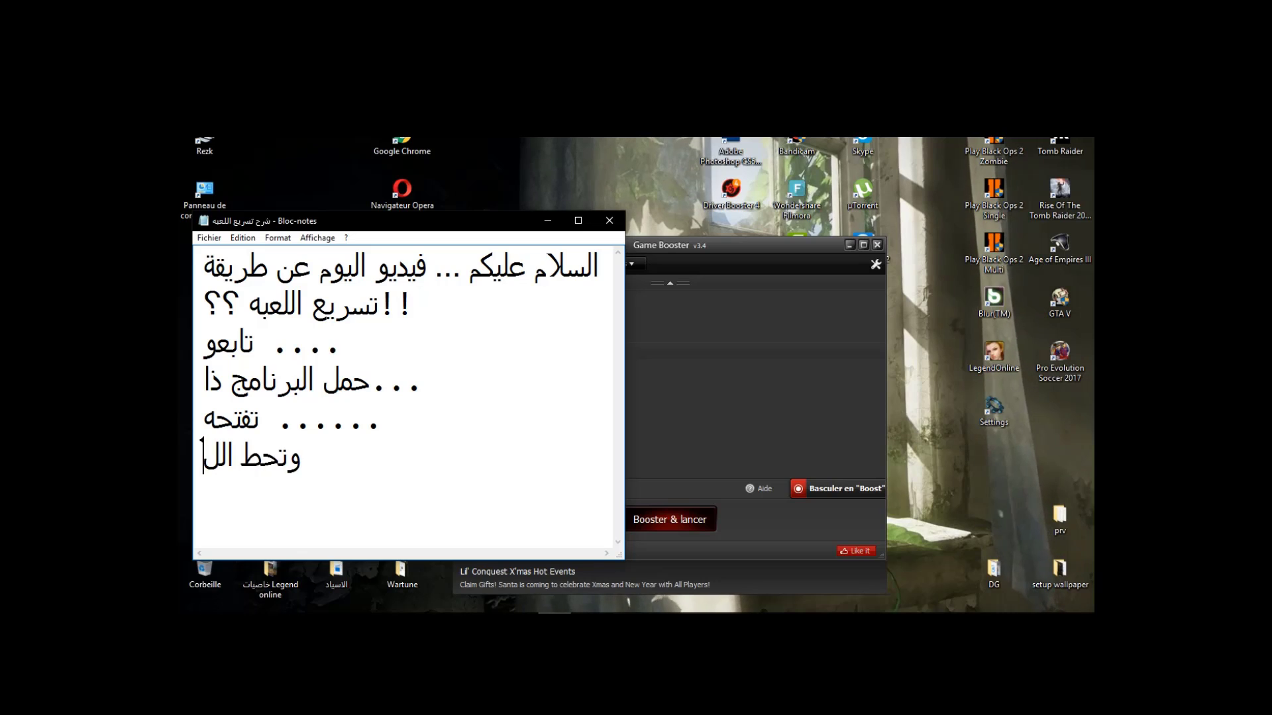
text(عبه عليه)
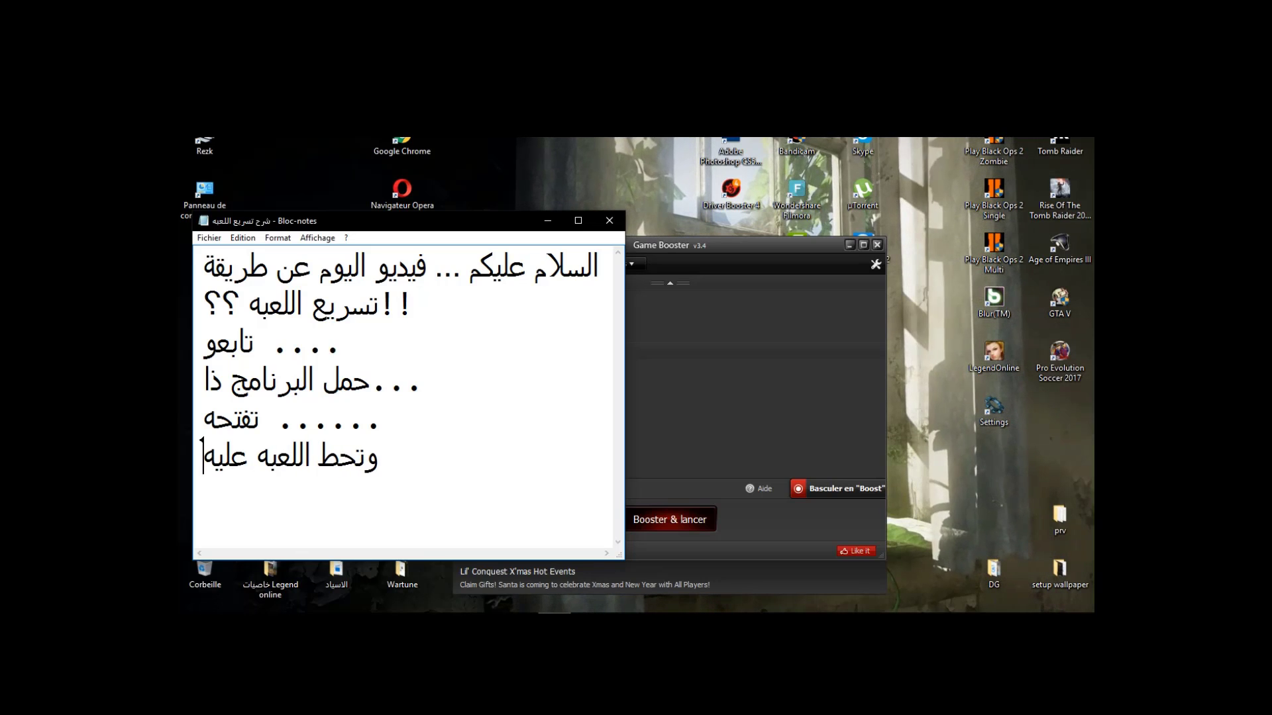
Hide the note, try moving the LegendOnline shortcut from the desktop into Game Booster's local games, and move it back out
click(546, 223)
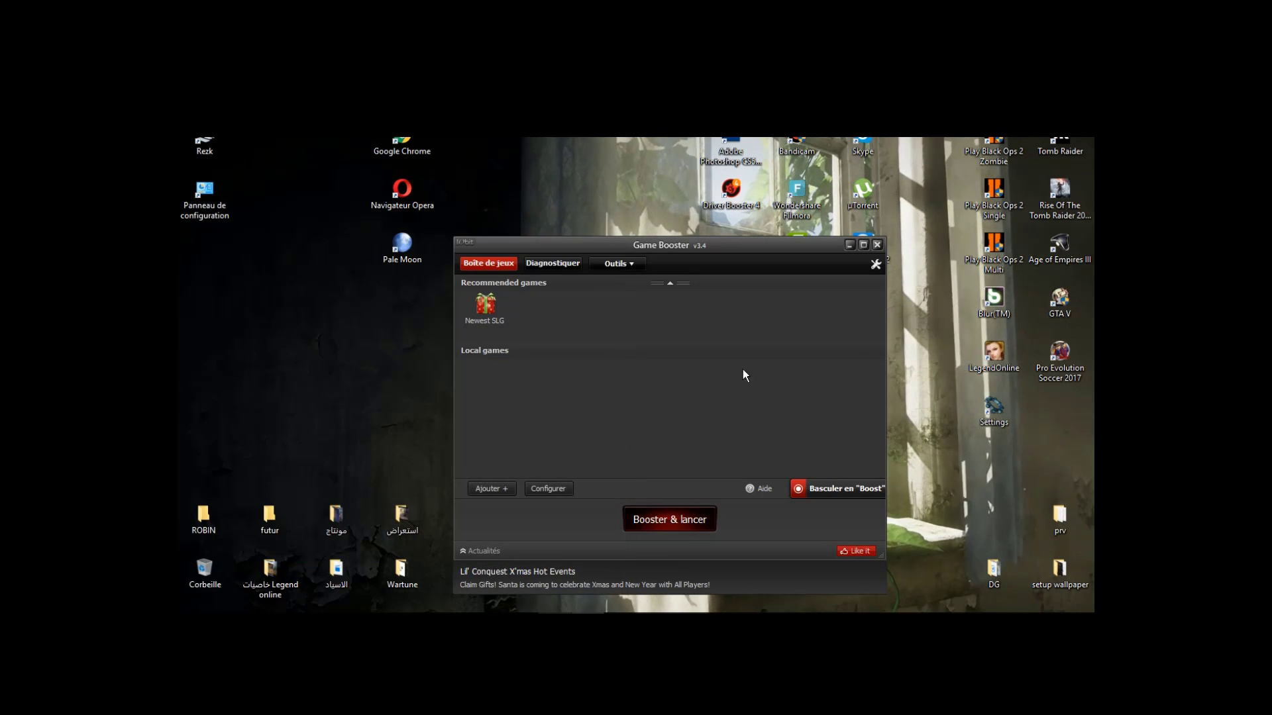
drag(945, 372, 536, 383)
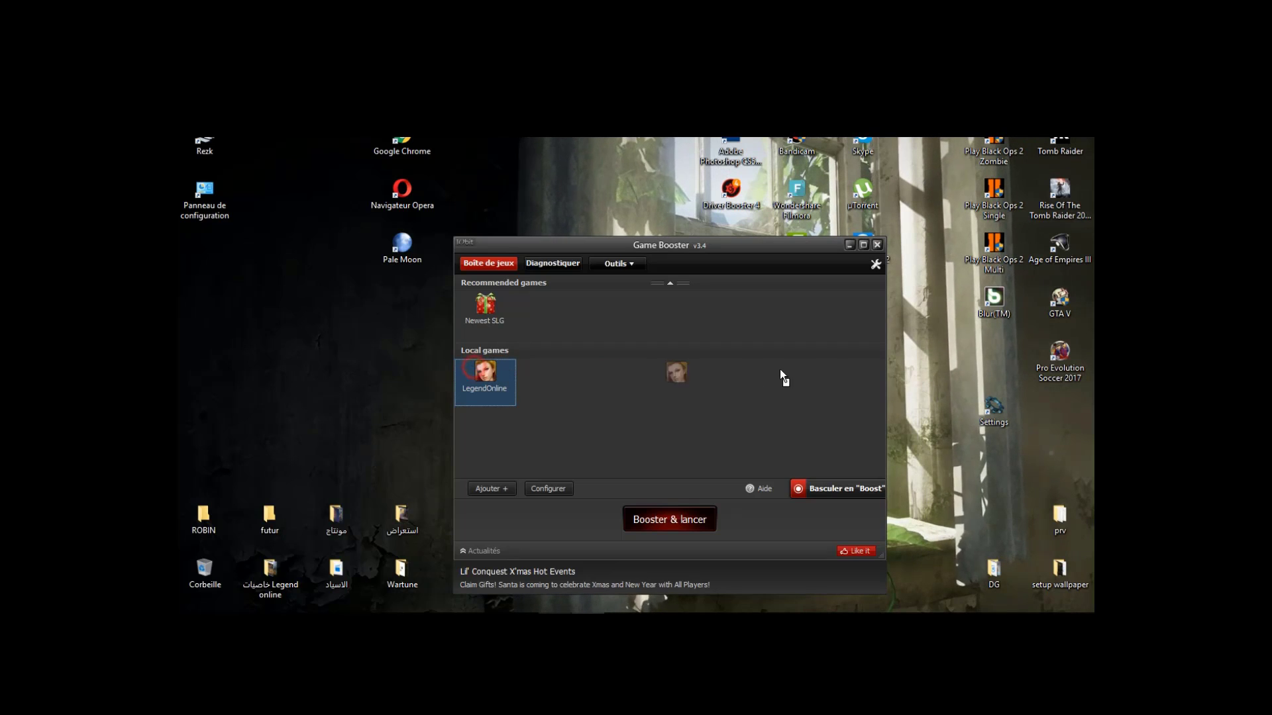
drag(780, 375, 957, 360)
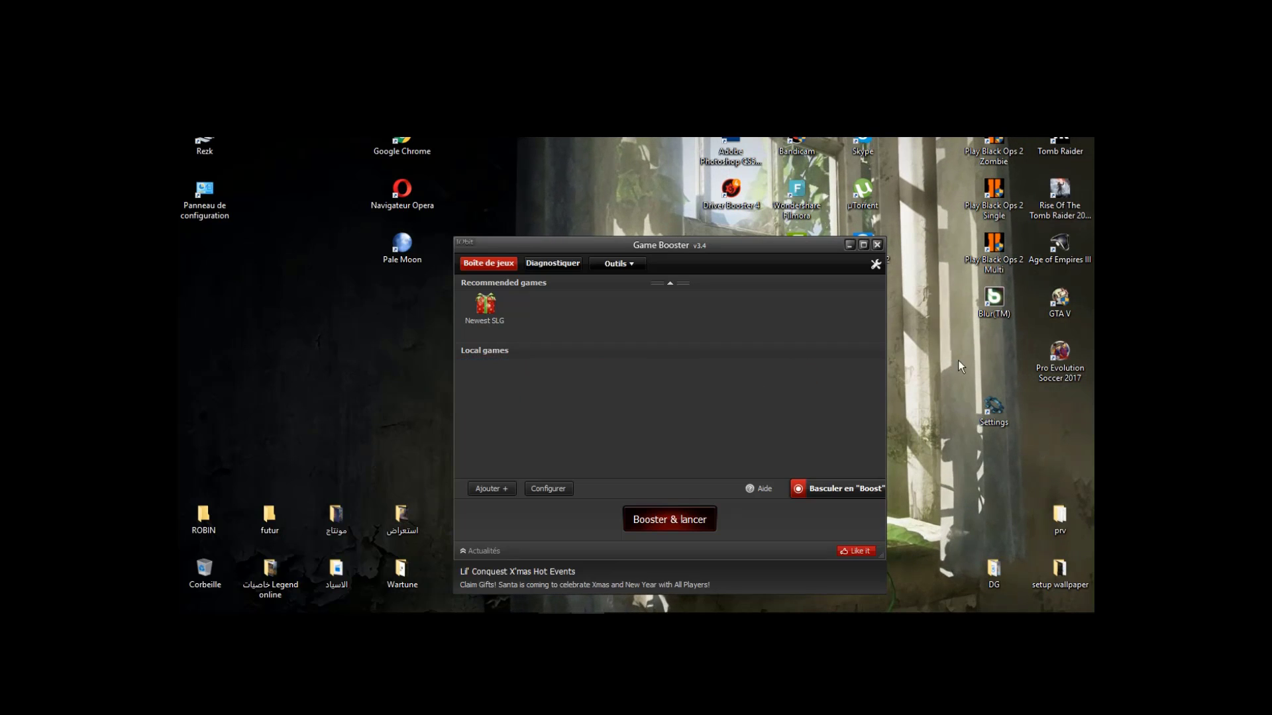
Add the LegendOnline shortcut from the Bureau folder to Game Booster's local games
click(482, 488)
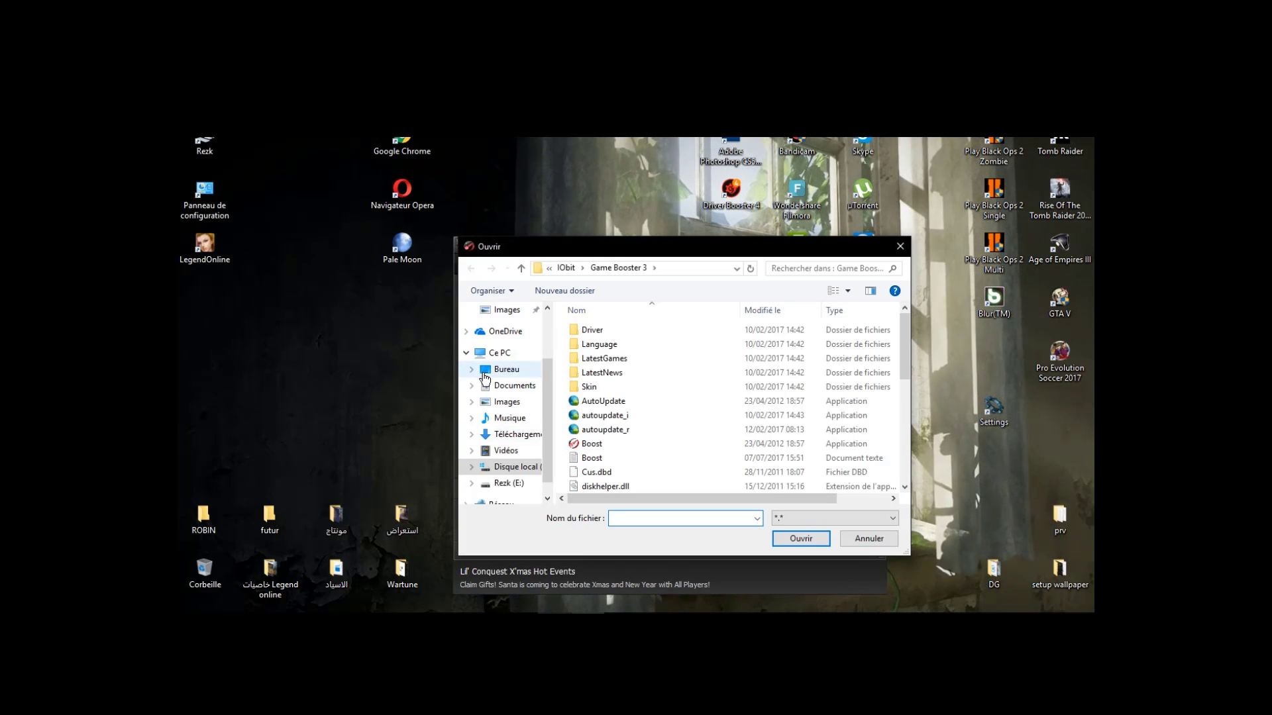
click(491, 372)
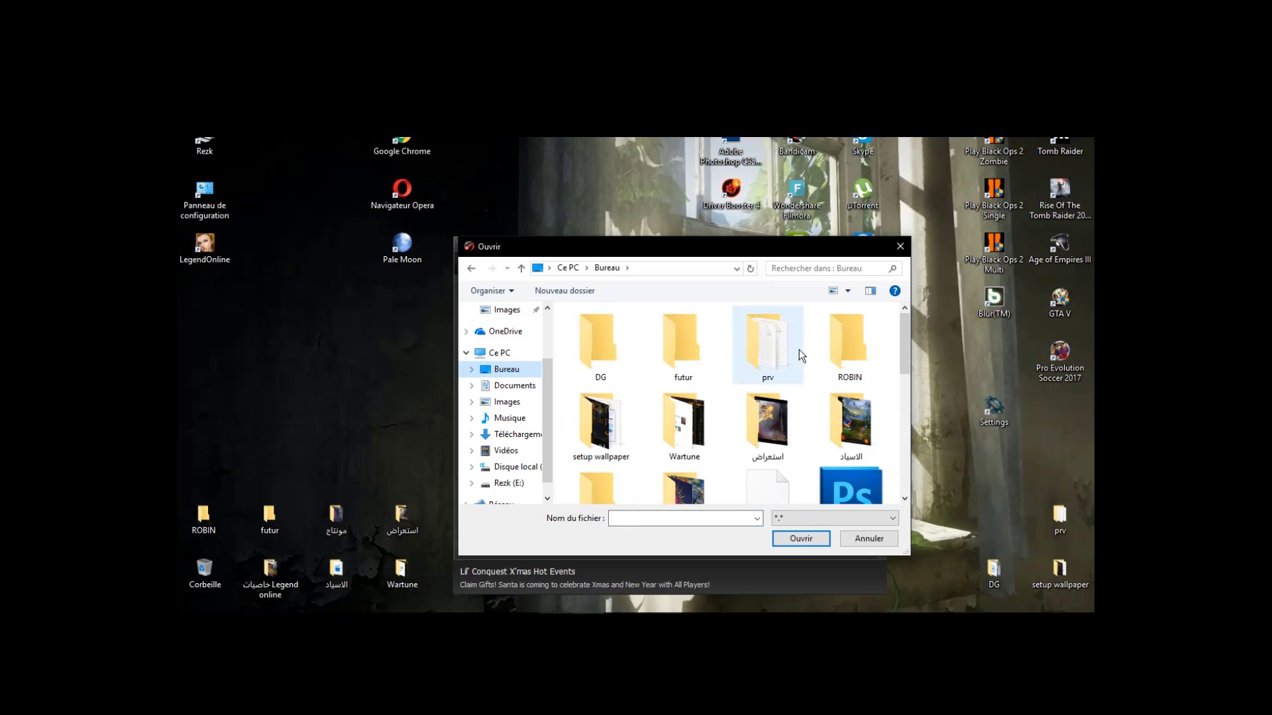
scroll(898, 392, down, 3)
scroll(898, 391, down, 2)
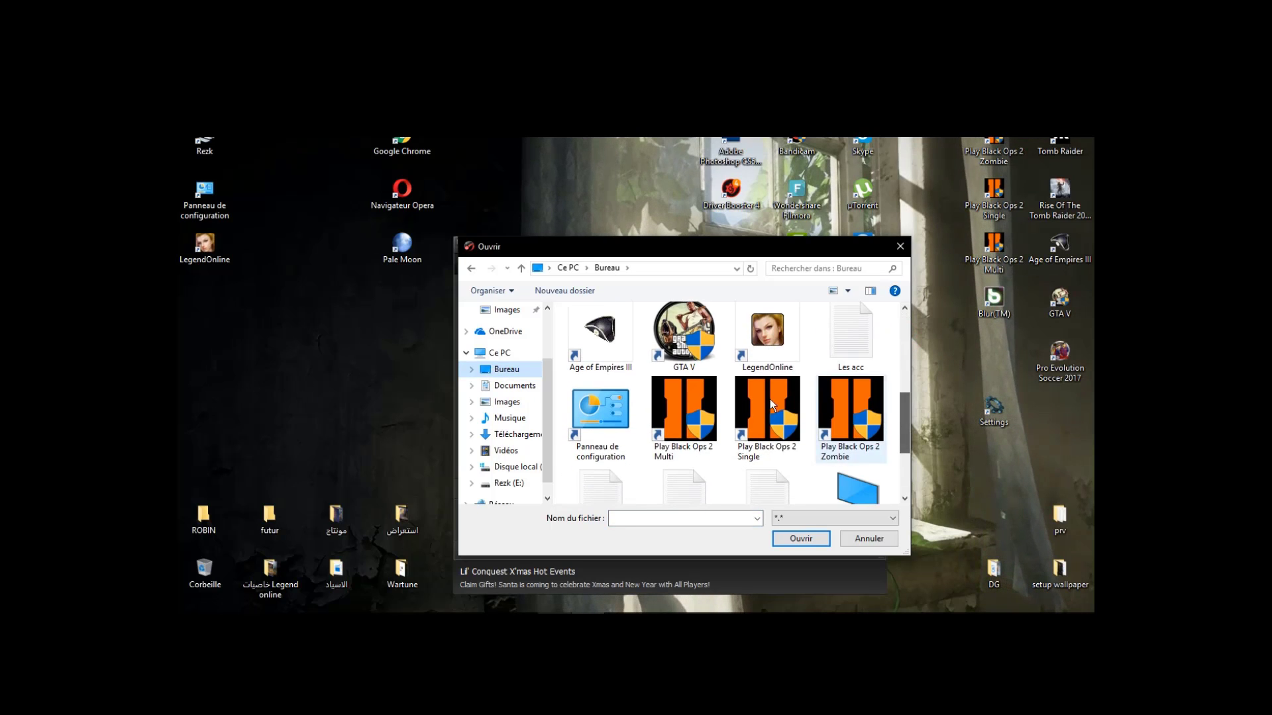
click(767, 338)
click(798, 539)
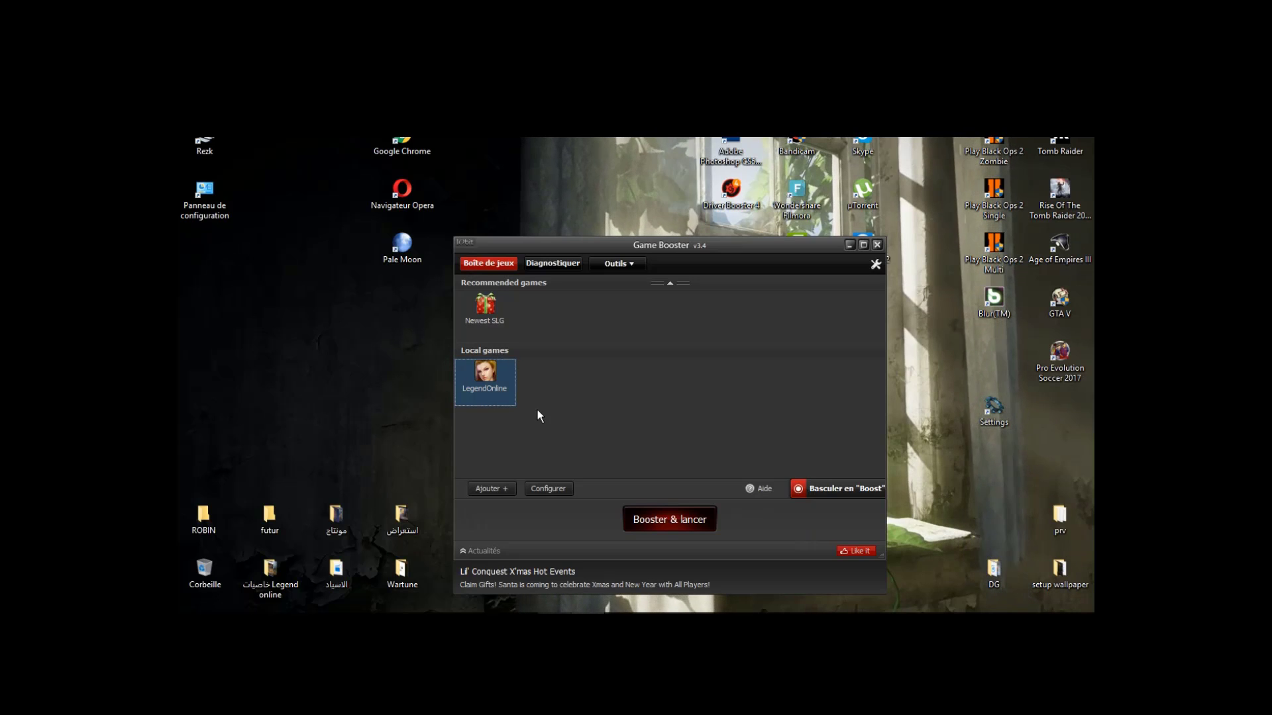
Return to the Notepad note and add the line "وتضغط ... Booster & lancer" followed by a line break
click(552, 612)
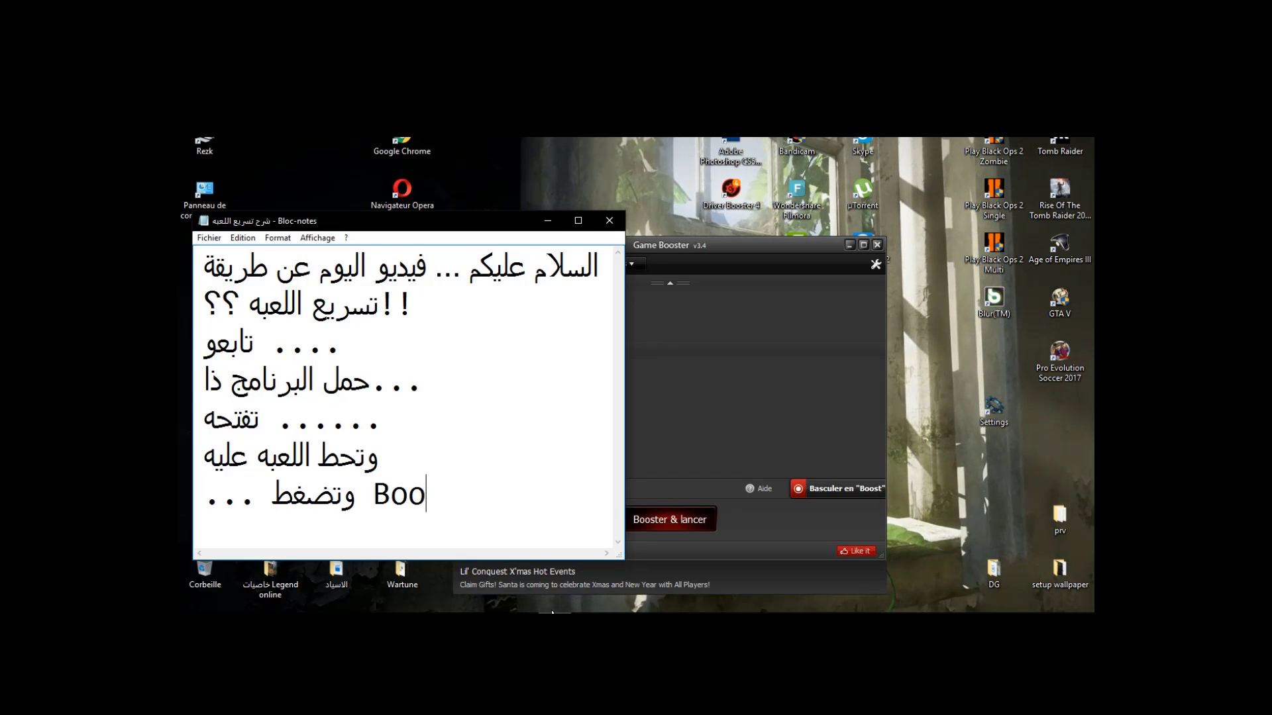
text(ter a)
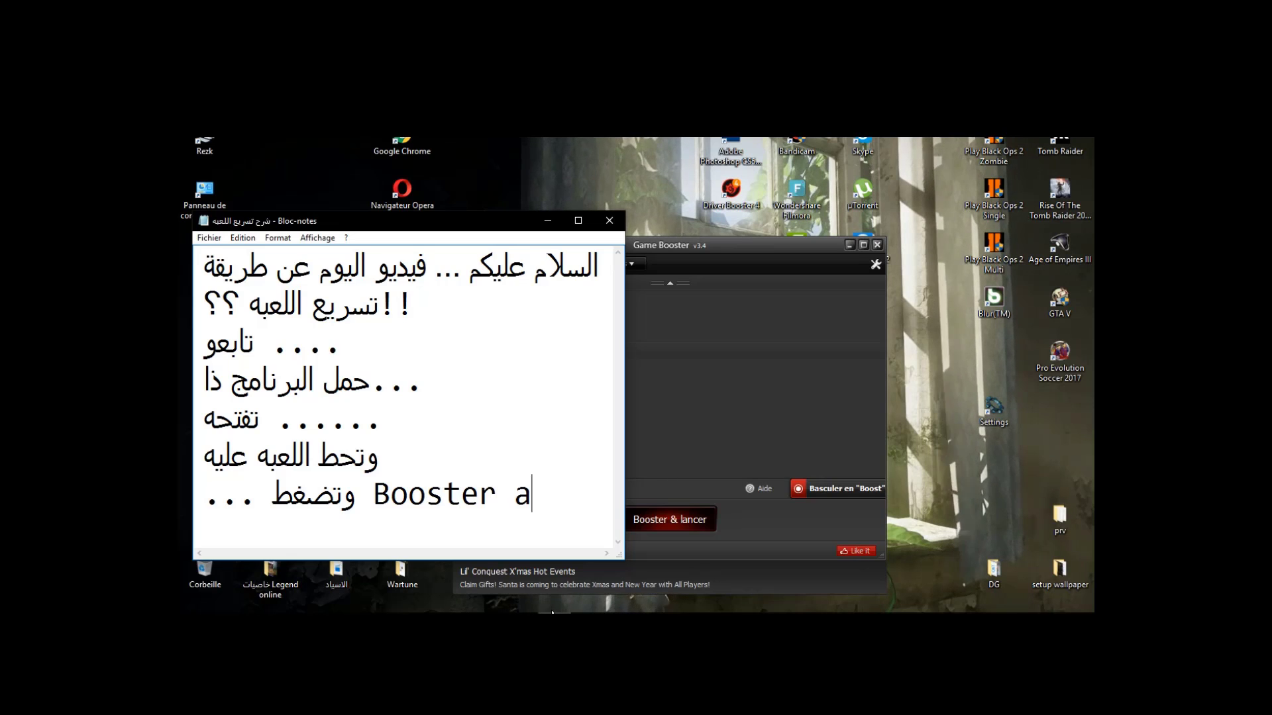
key(BackSpace)
text(& l)
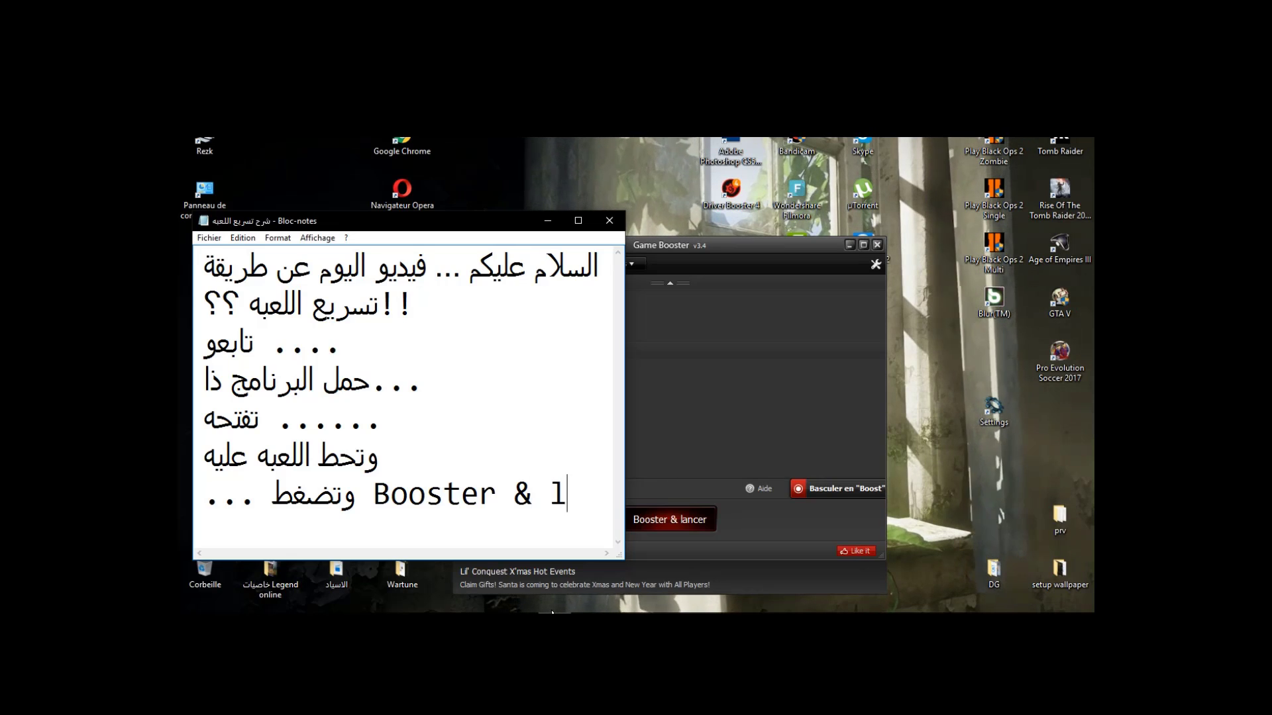
text(ancer)
key(Return)
key(Return)
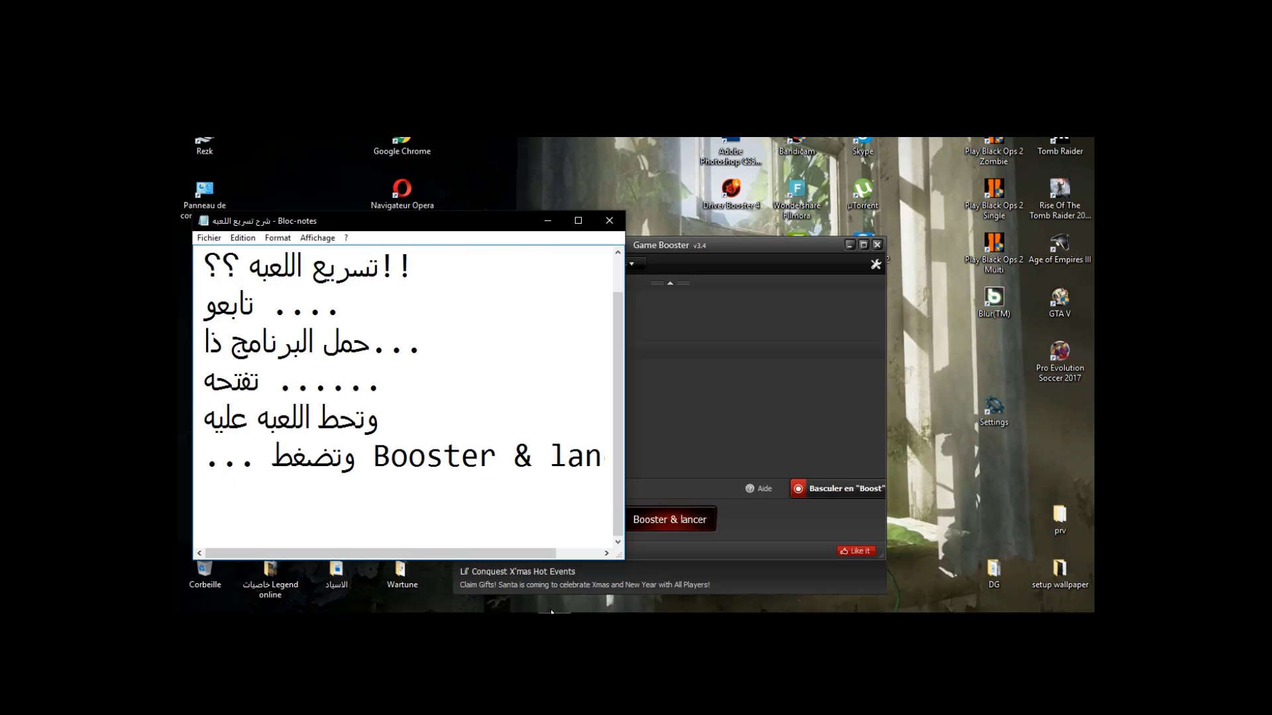
Boost and launch LegendOnline from Game Booster, and hide the note
click(688, 447)
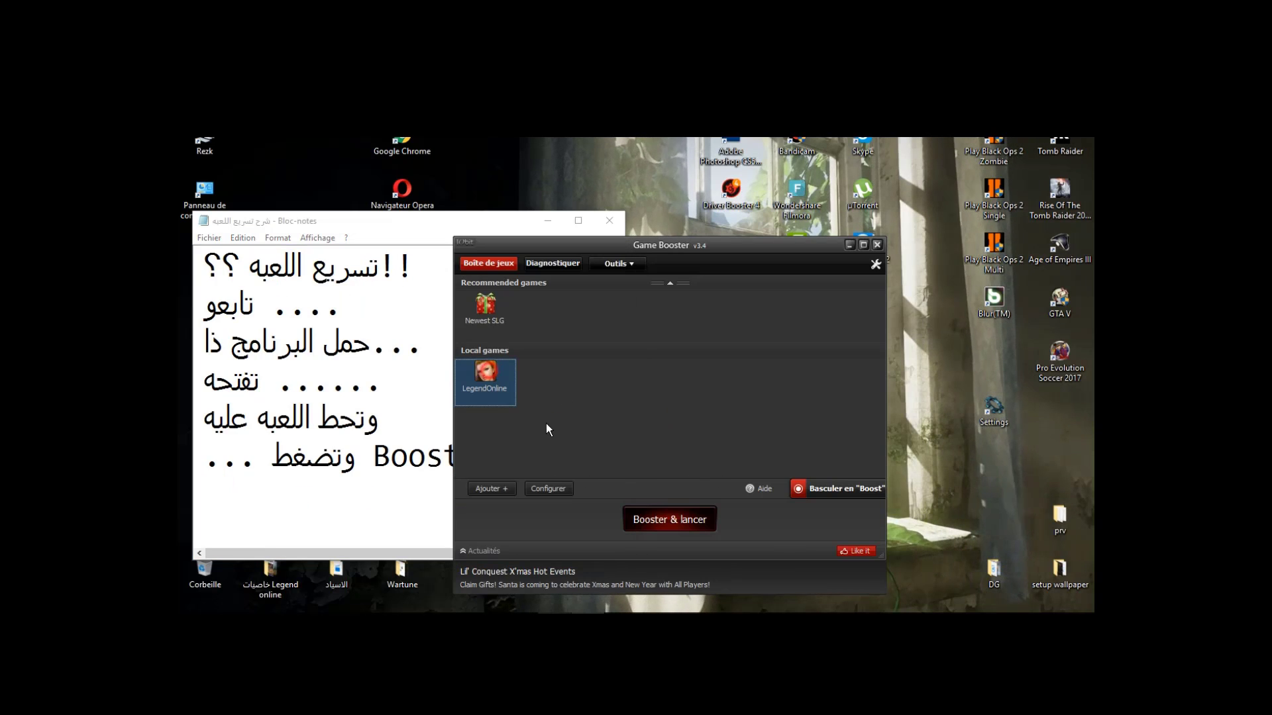
click(653, 520)
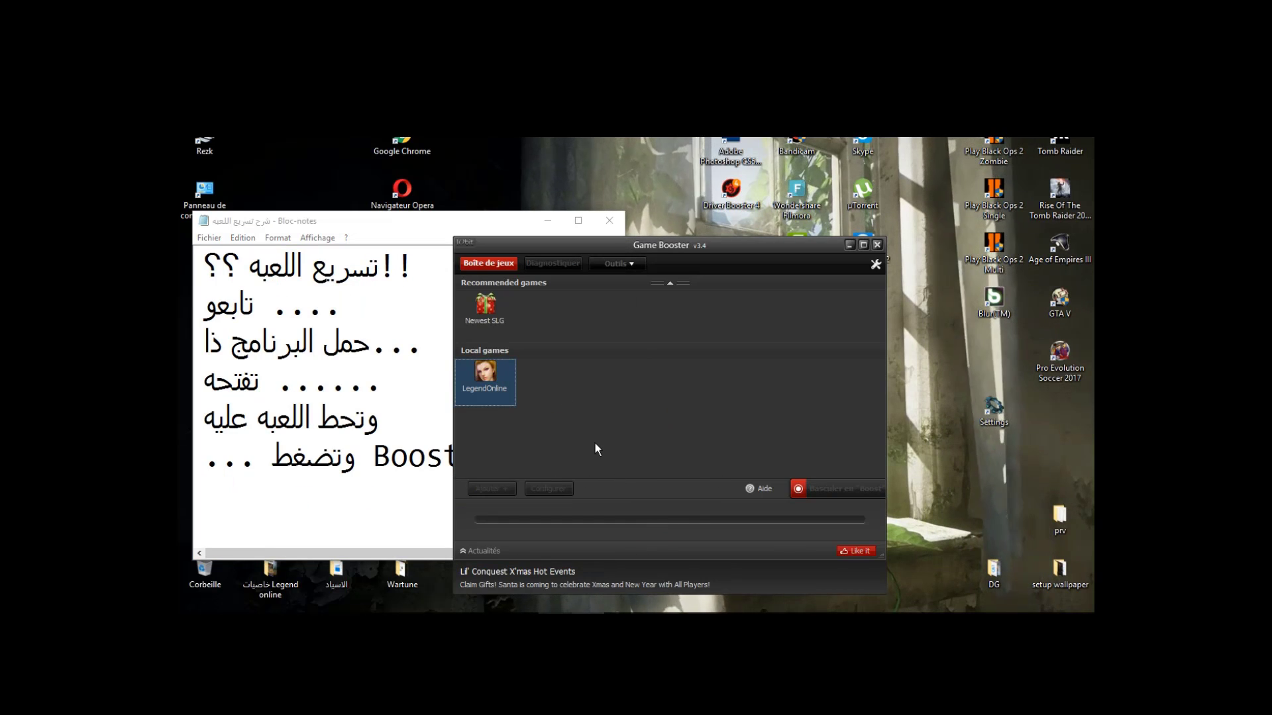
click(548, 223)
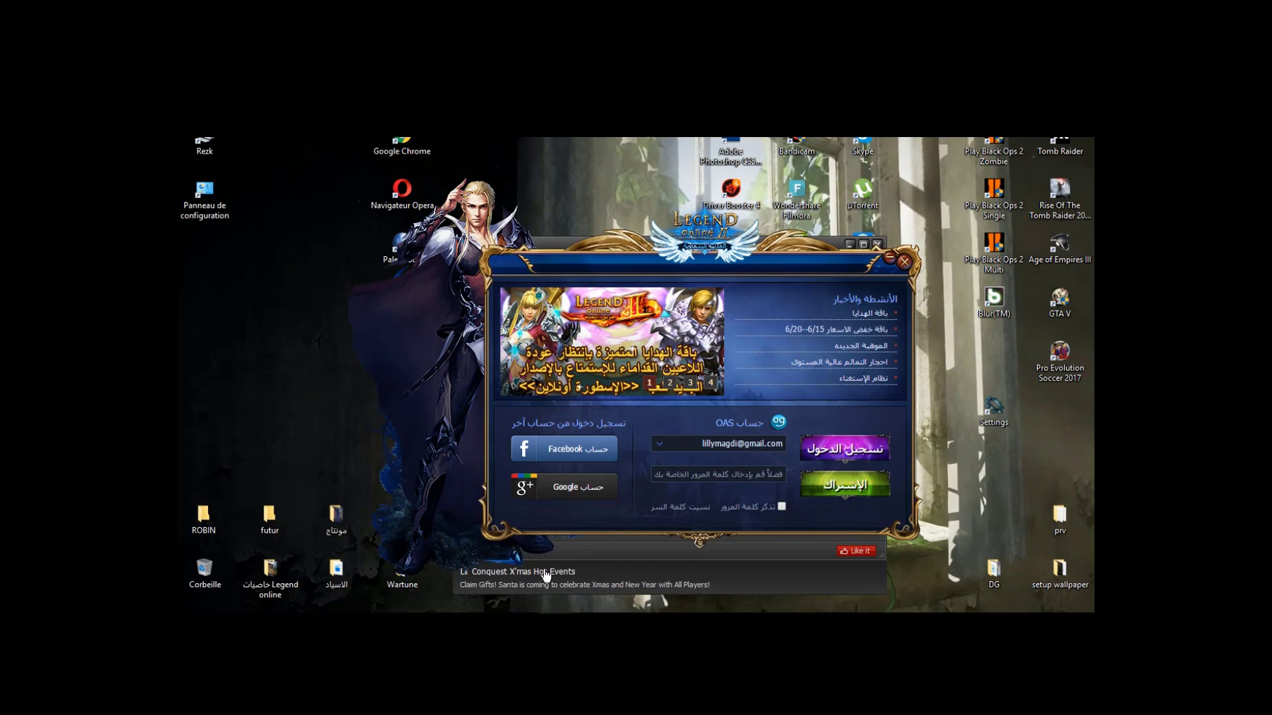
Switch back to the Notepad note and add the line "وتخش ع اللعبه ...." at the end
key(alt+Tab)
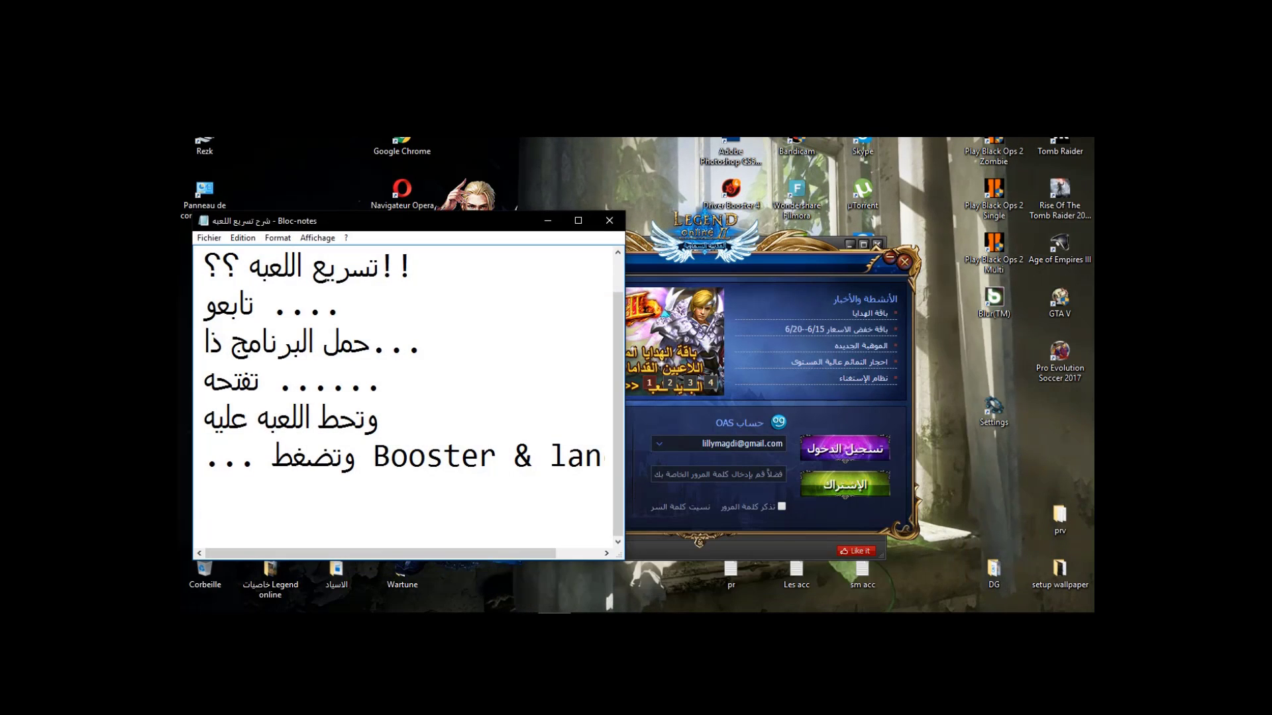
key(Return)
text(;)
key(BackSpace)
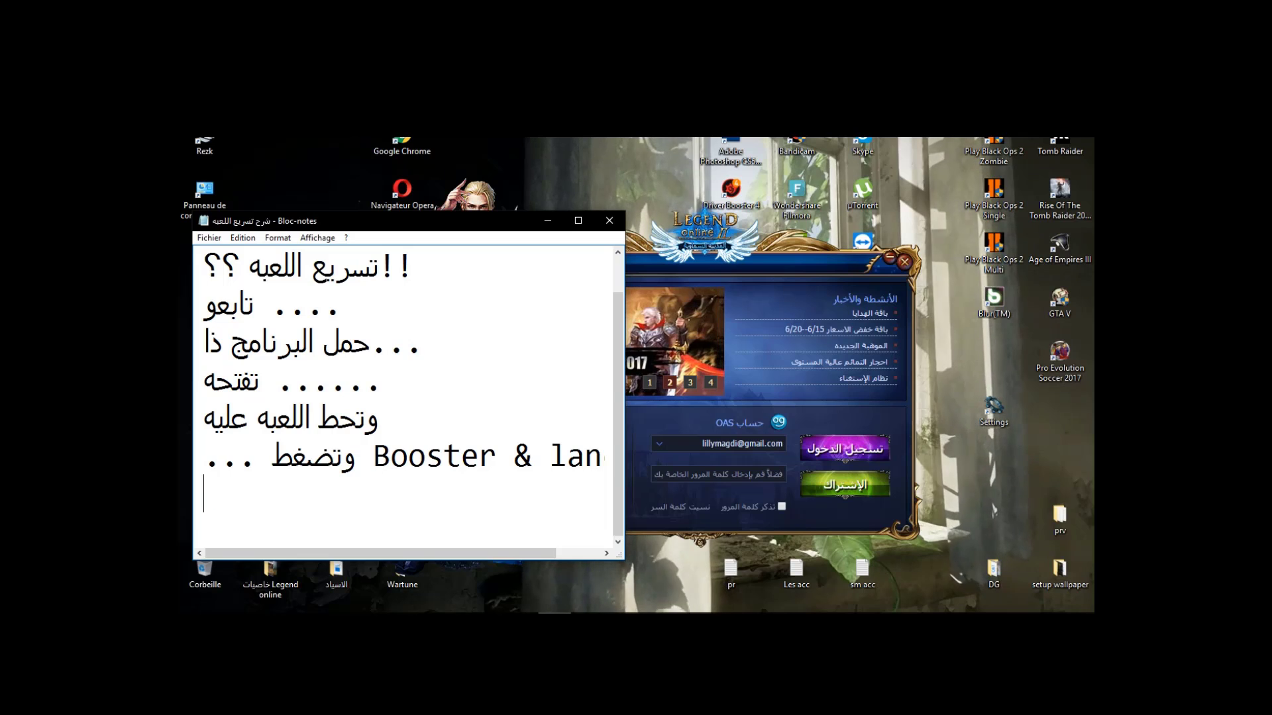
text(وتخش ع اللعبه)
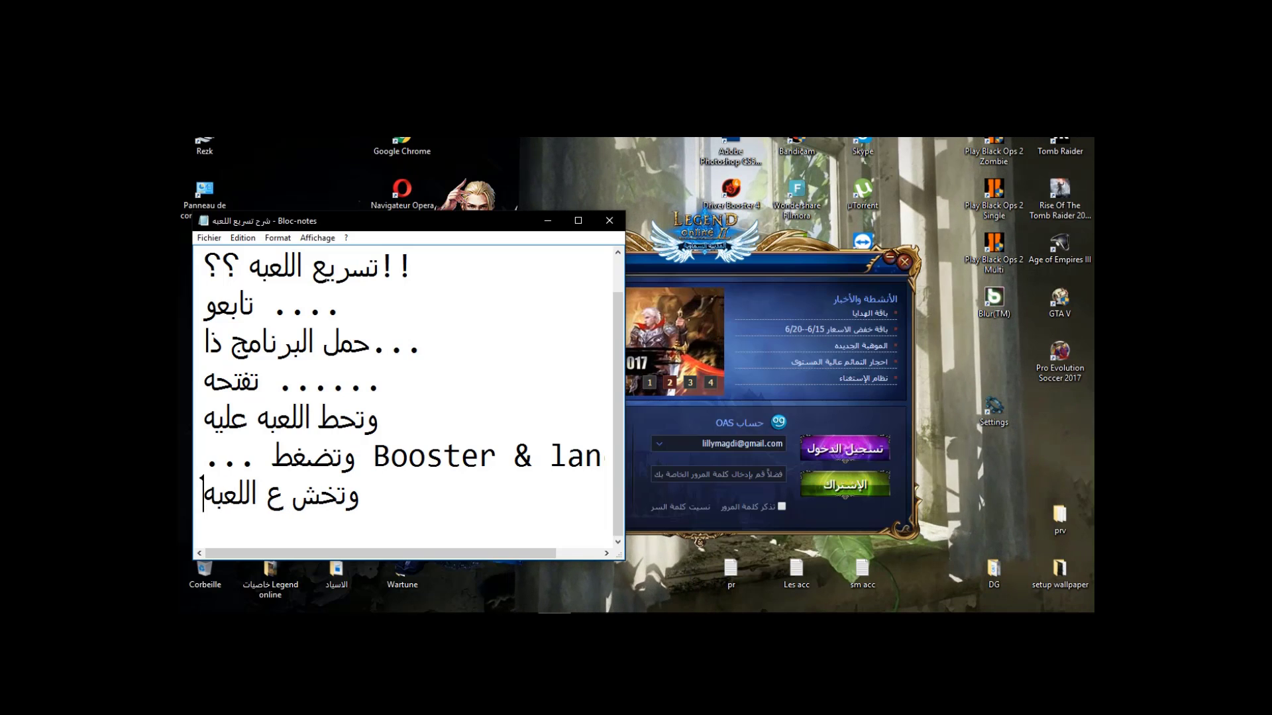
text( ....)
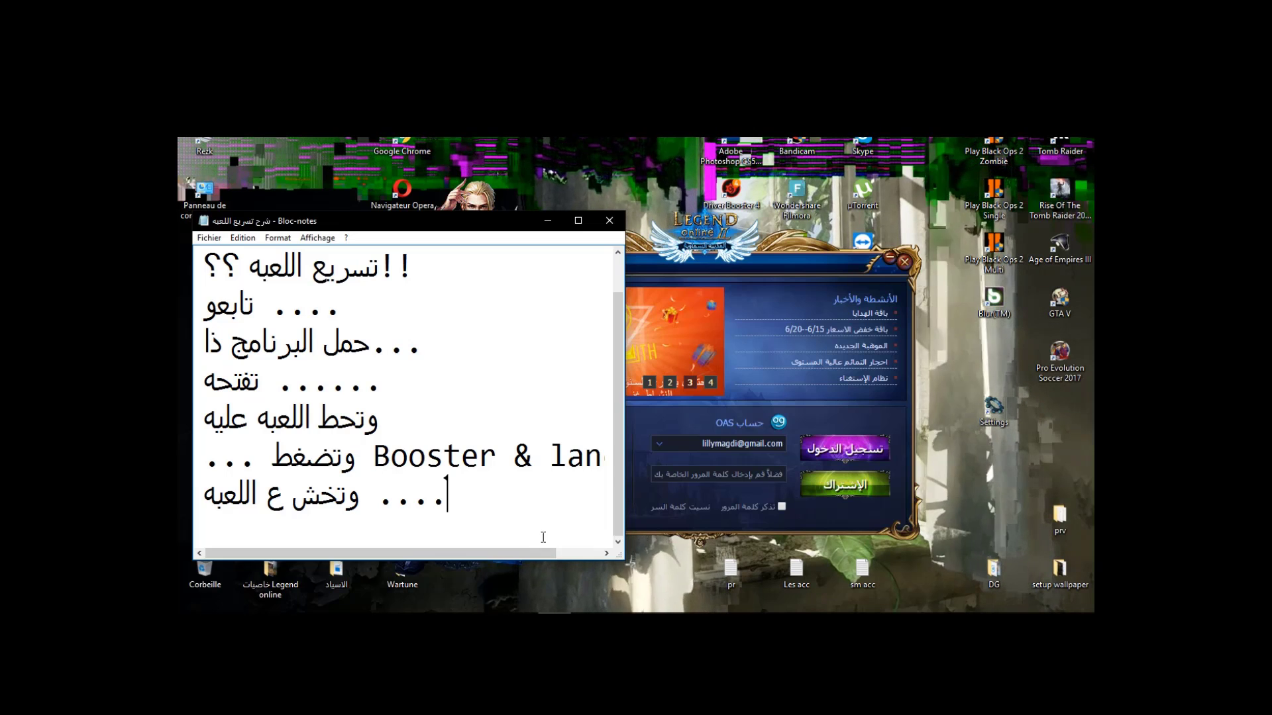
key(Return)
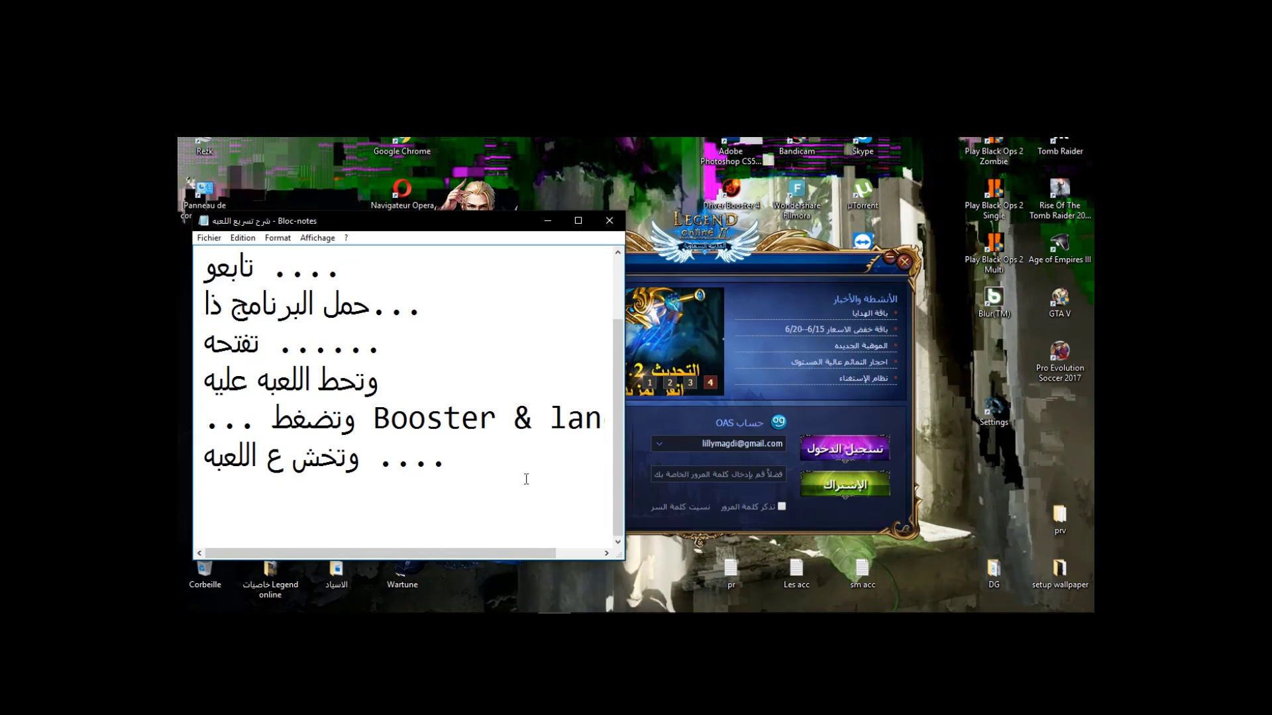
Close the Legend Online login window and add the line "تابعو البرنامج الثاني لتسريع الجهاز ...." to the Notepad note, followed by a line break
click(903, 262)
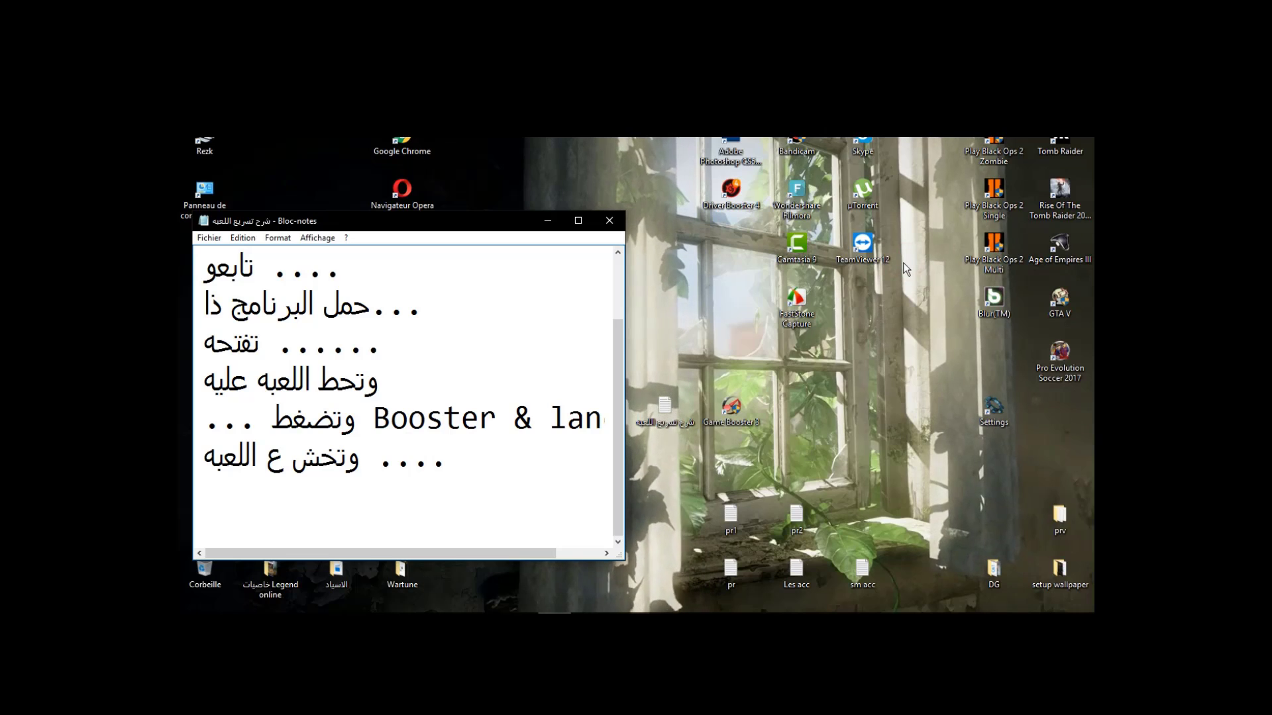
click(279, 508)
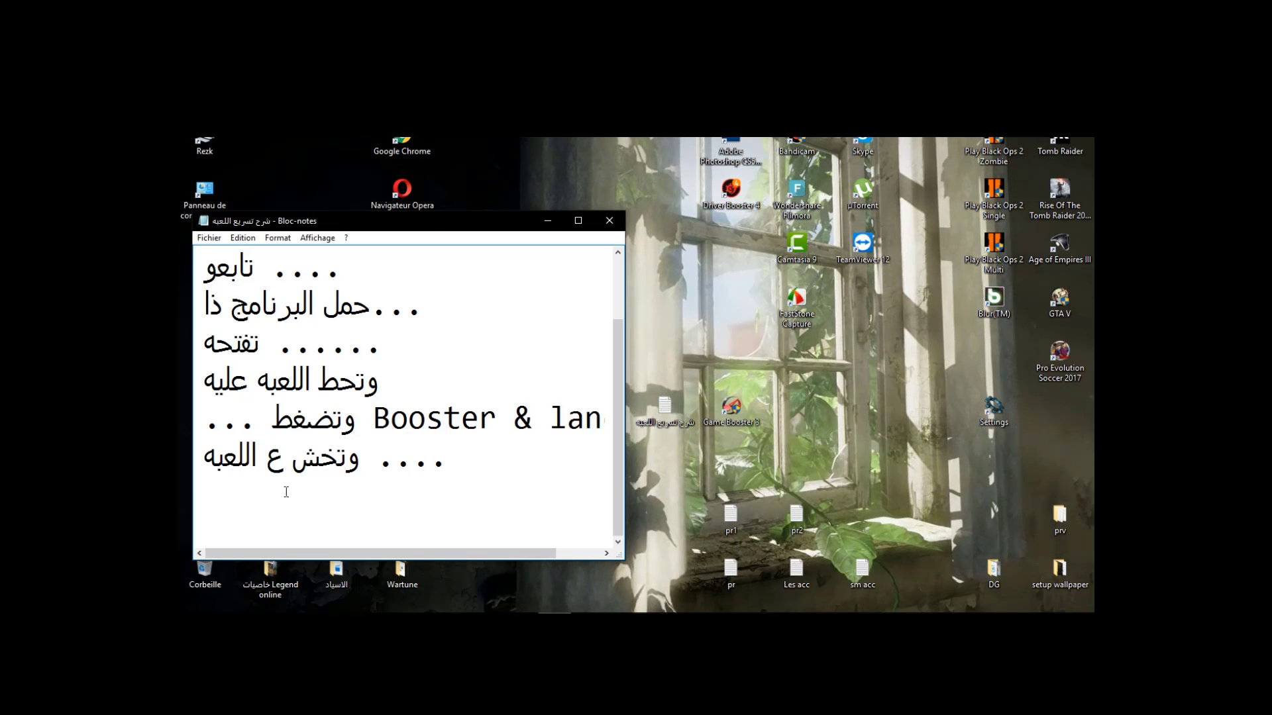
click(286, 496)
text(تابع)
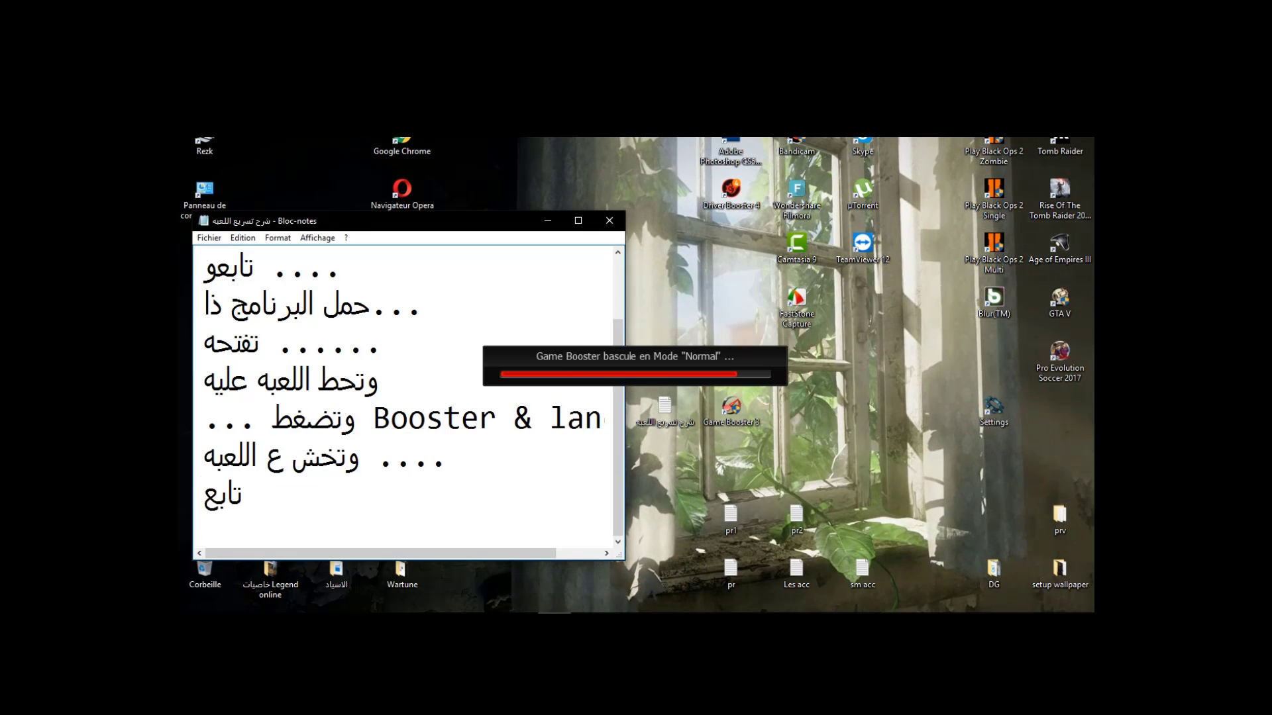
text(و البرنامج )
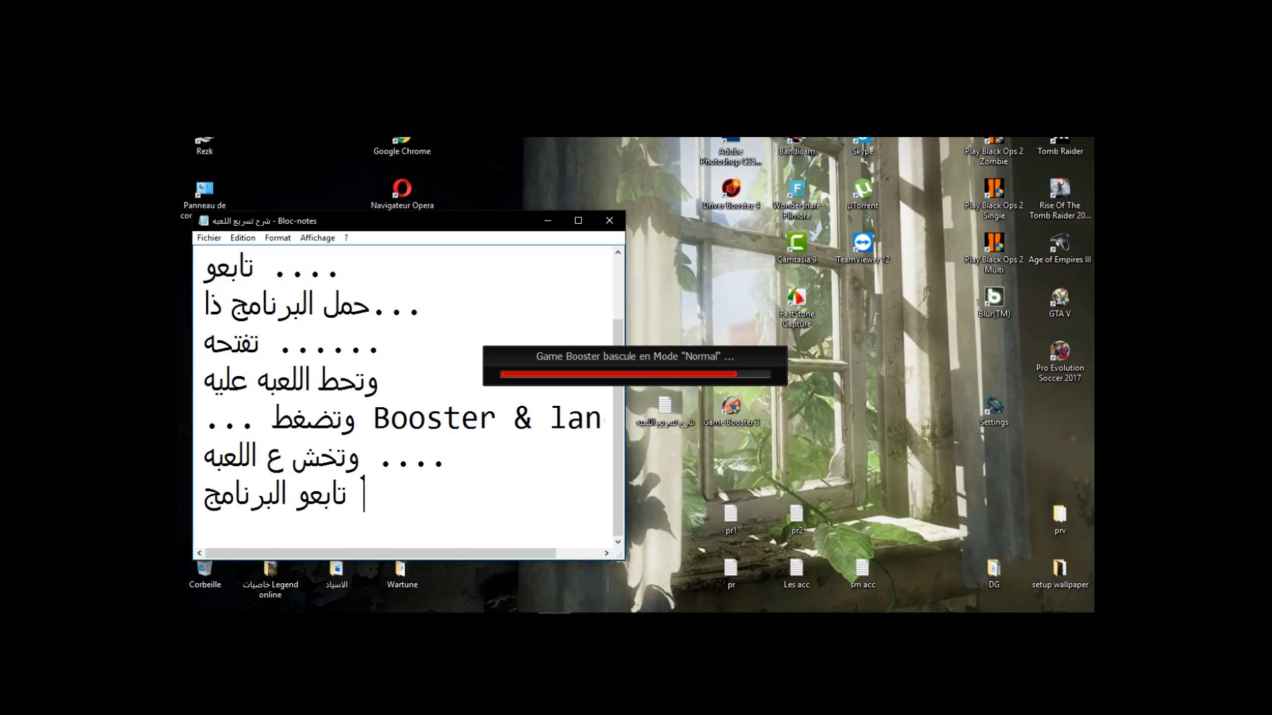
text(الثاني لتسريع)
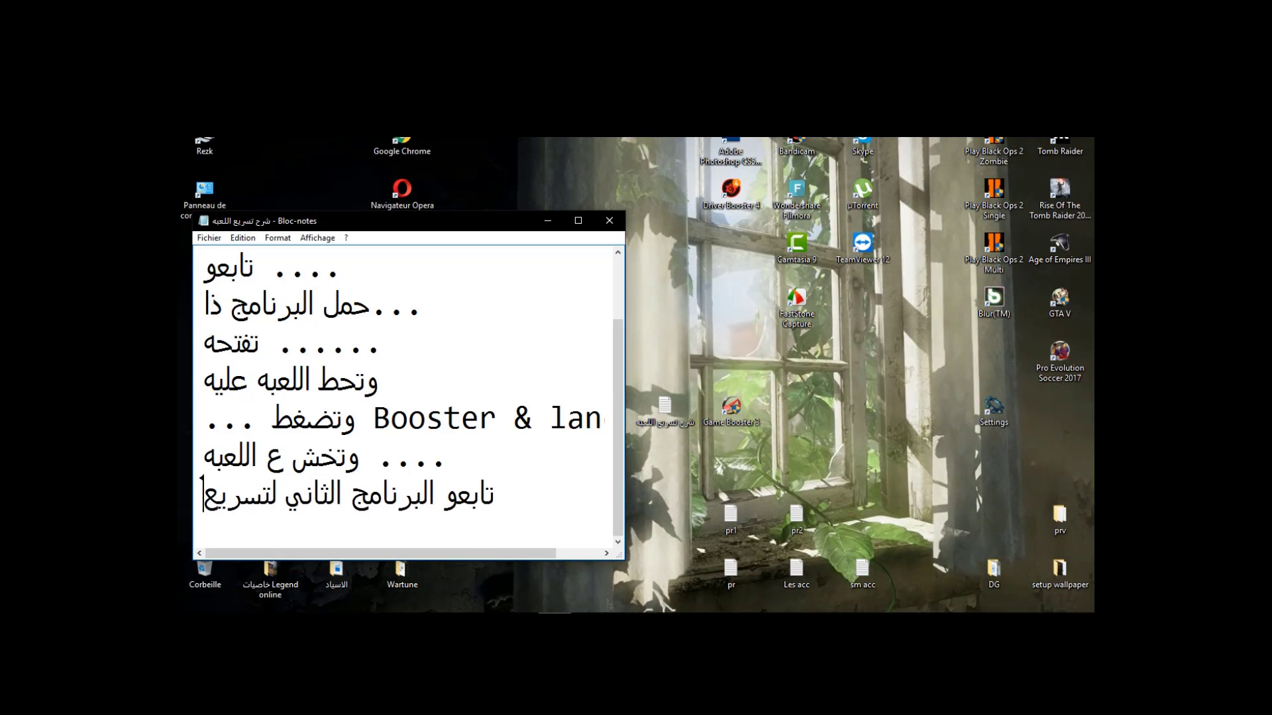
text( الجهاز ....)
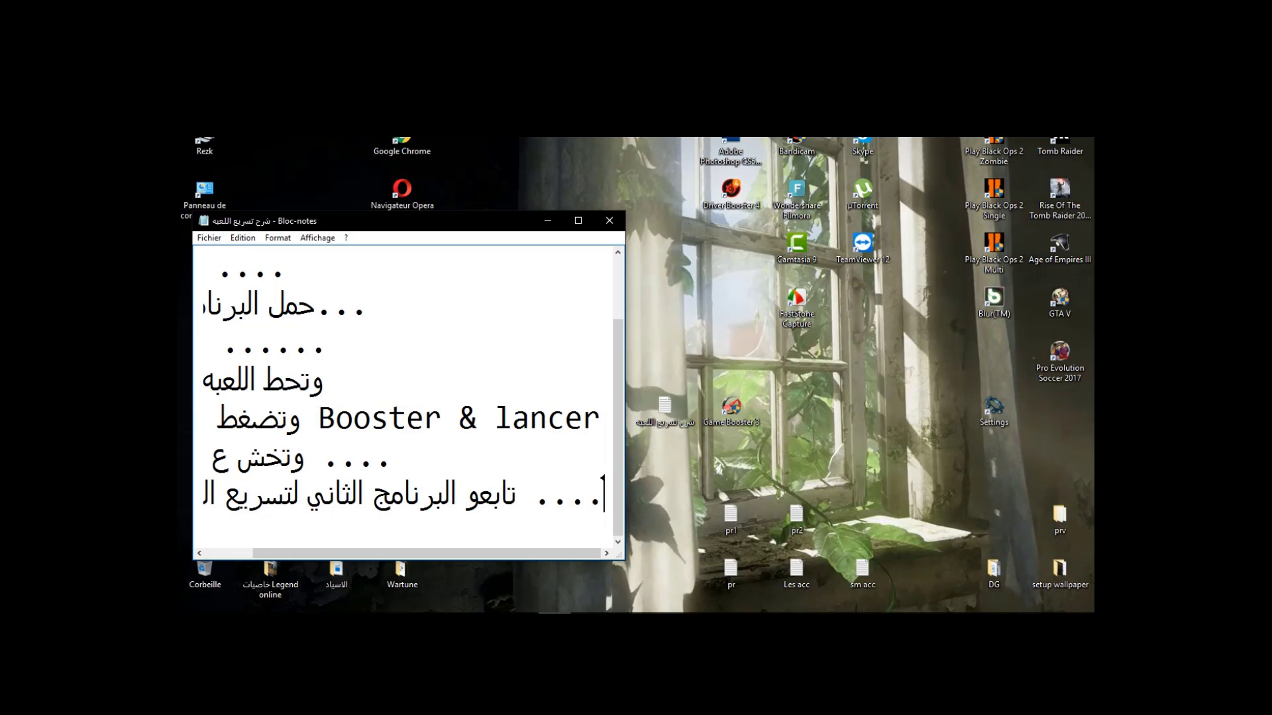
key(BackSpace)
key(BackSpace)
key(BackSpace)
key(Return)
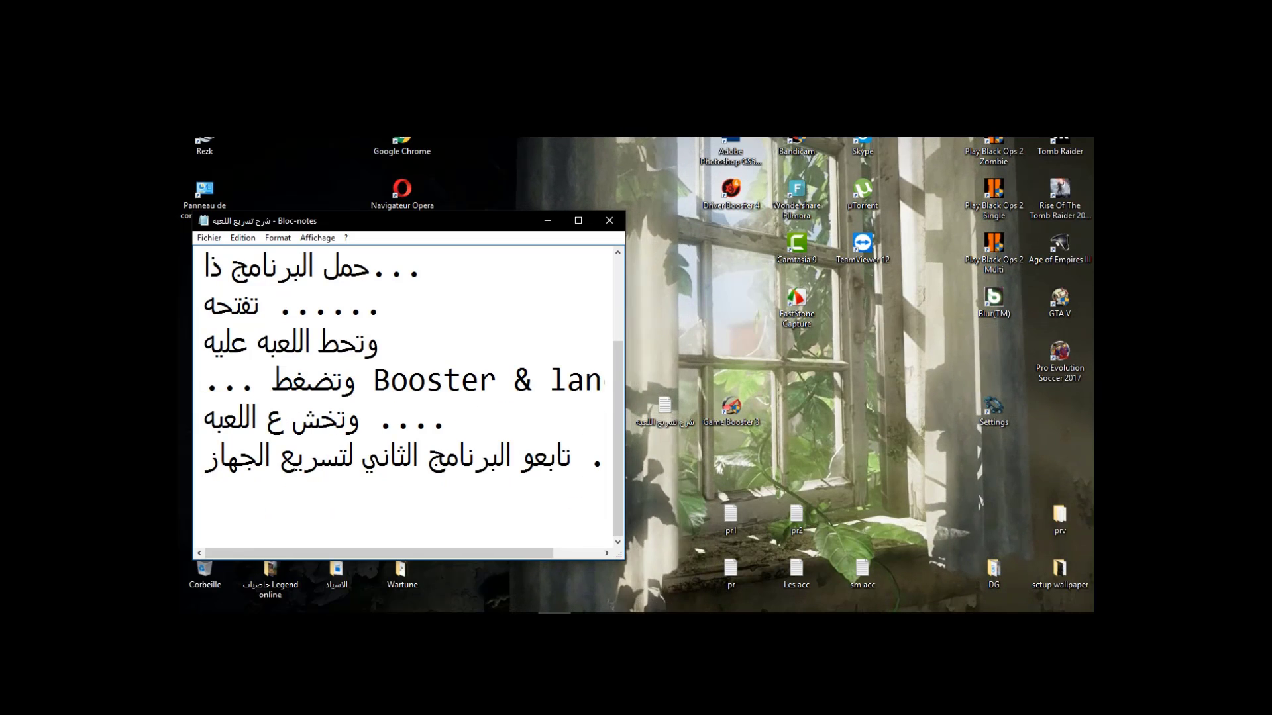
Add "وينصح به .." to the note, and open Driver Booster 4 from the desktop with the note hidden
text(وينصح به)
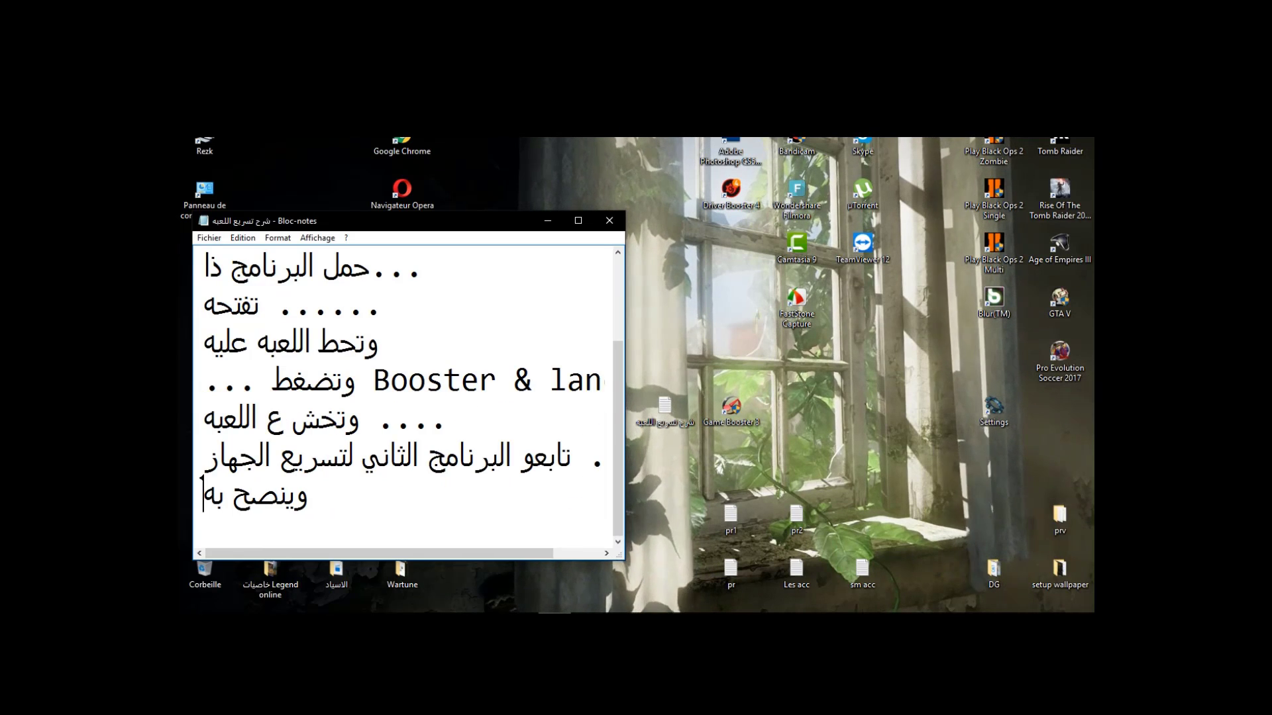
text( ..)
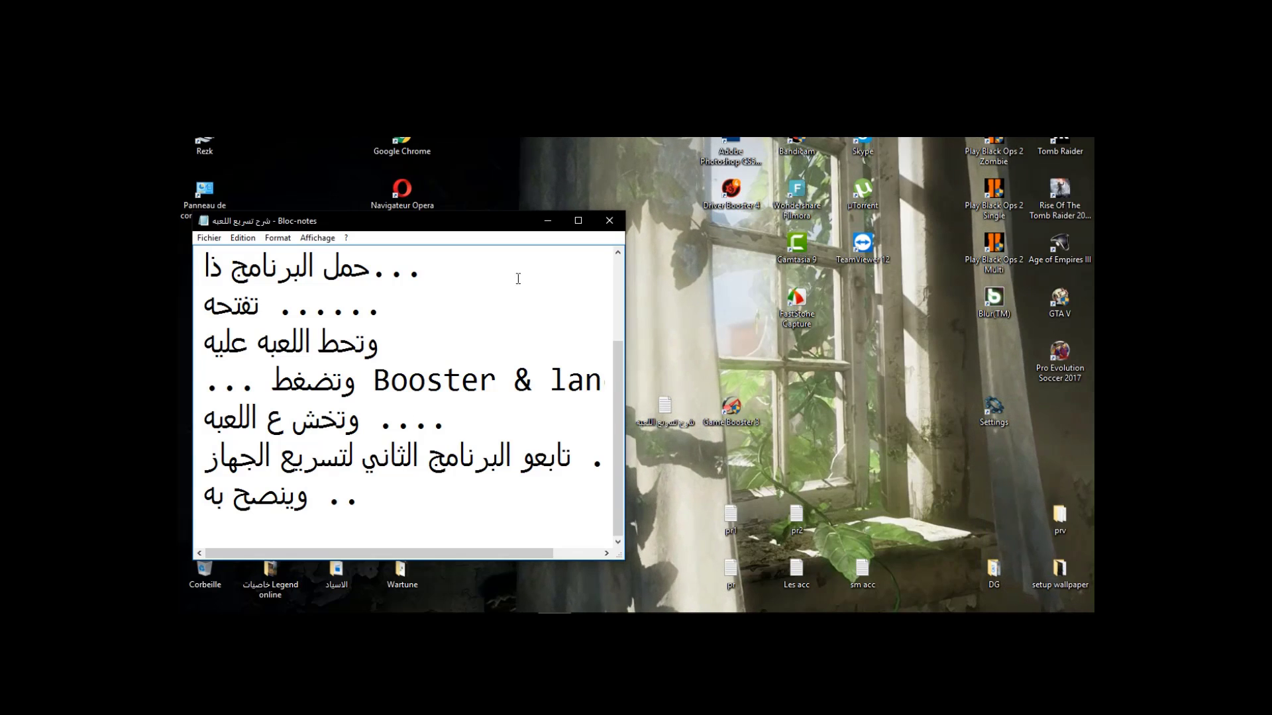
click(548, 220)
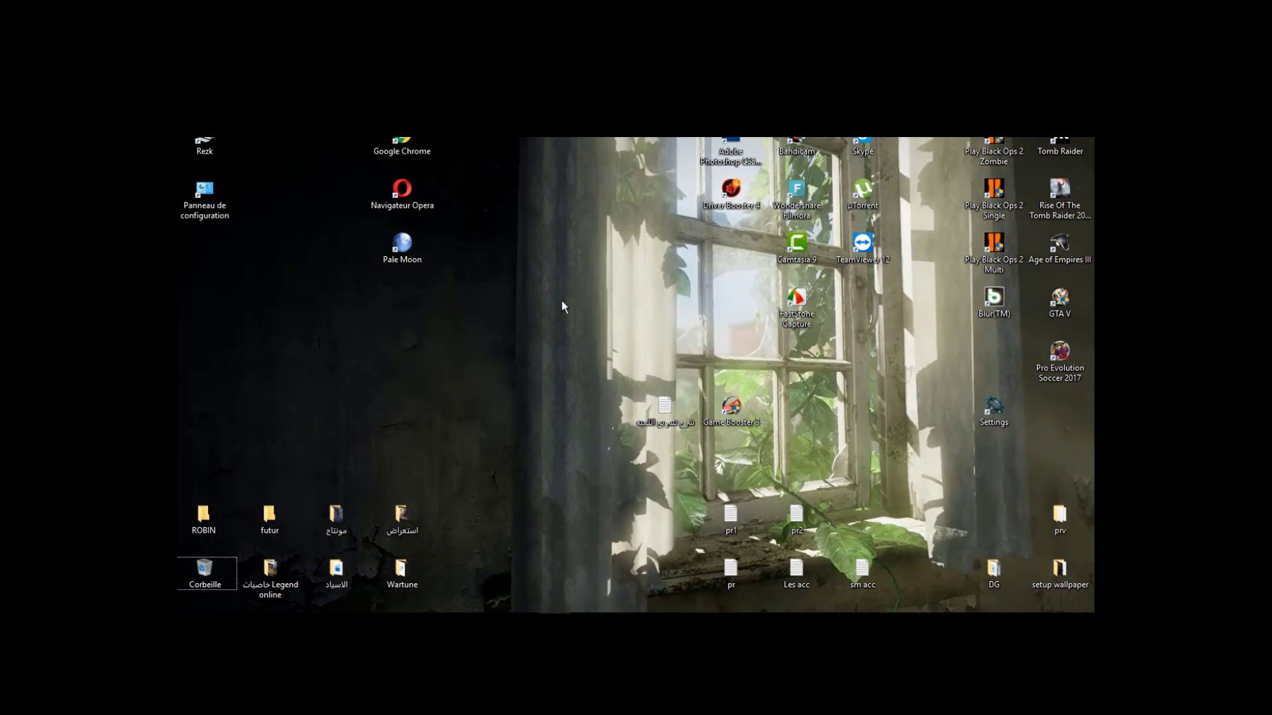
double_click(709, 198)
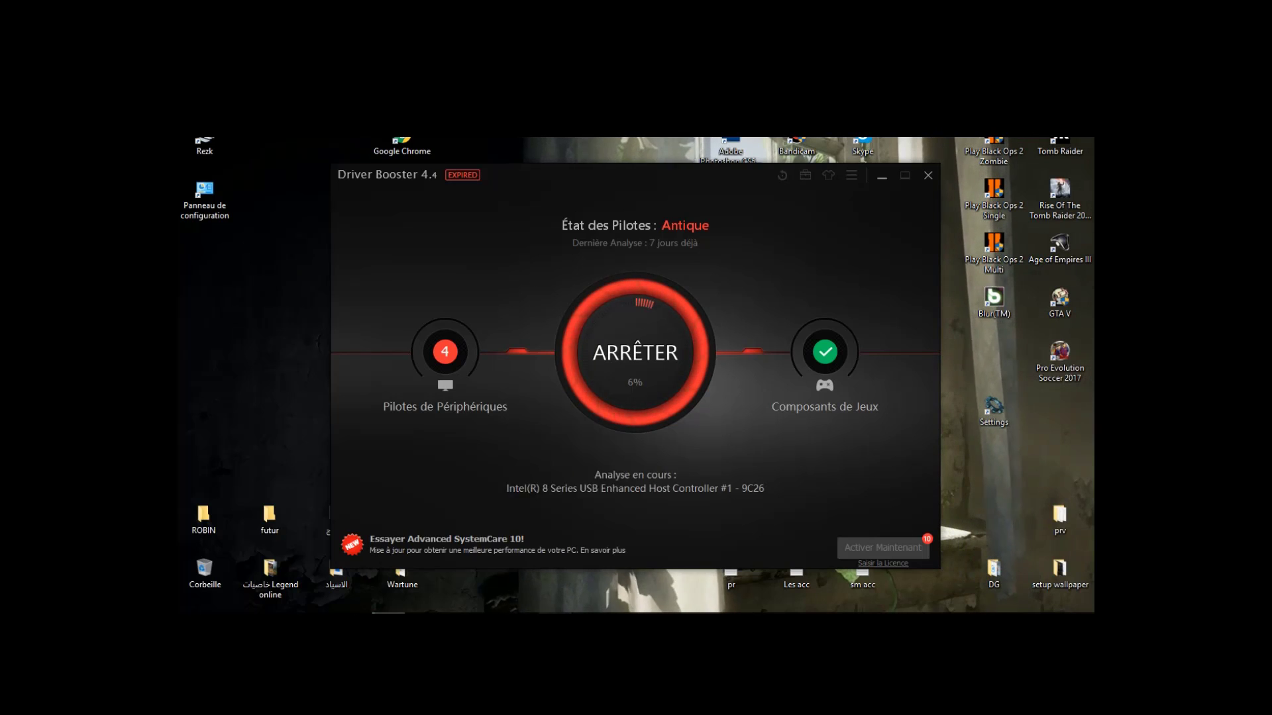
Return to the Notepad note and add the line "البرنامج ذا جميل جدا لتسريع الجهاز ان كان في حالة بطئ" followed by a line break
key(alt+Tab)
key(Return)
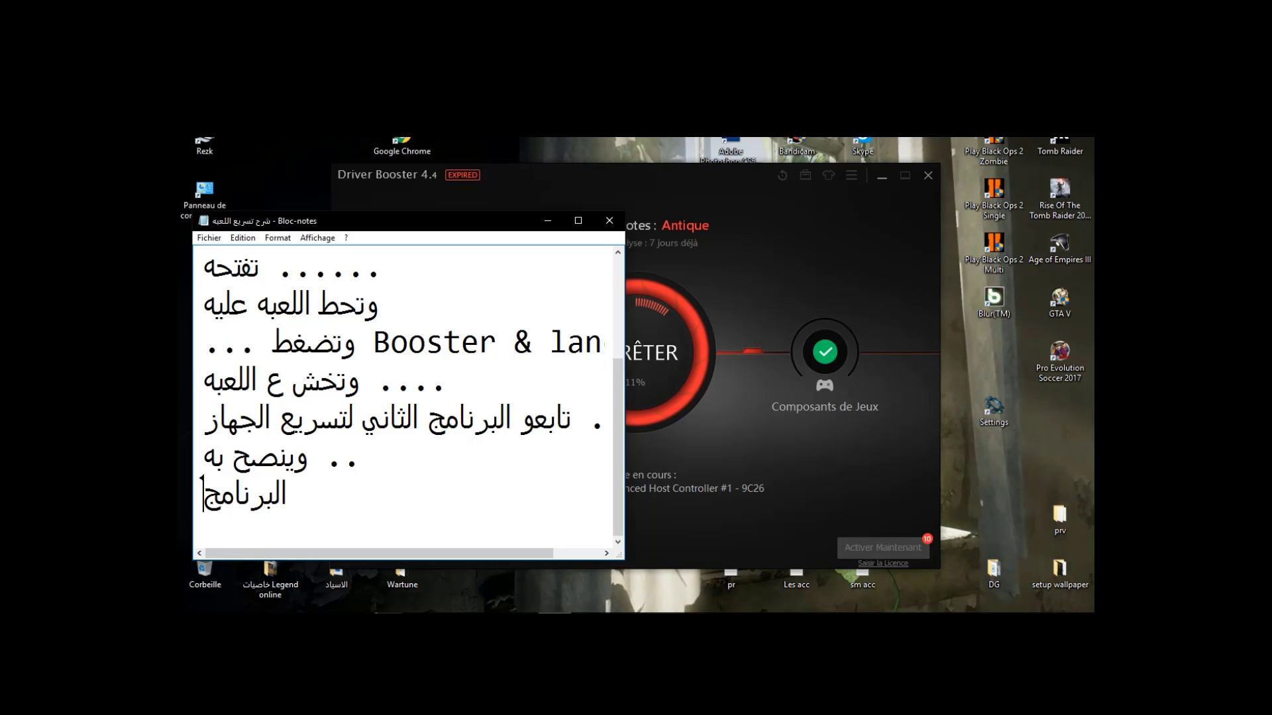
text(البرنامج ذا جميل جدا)
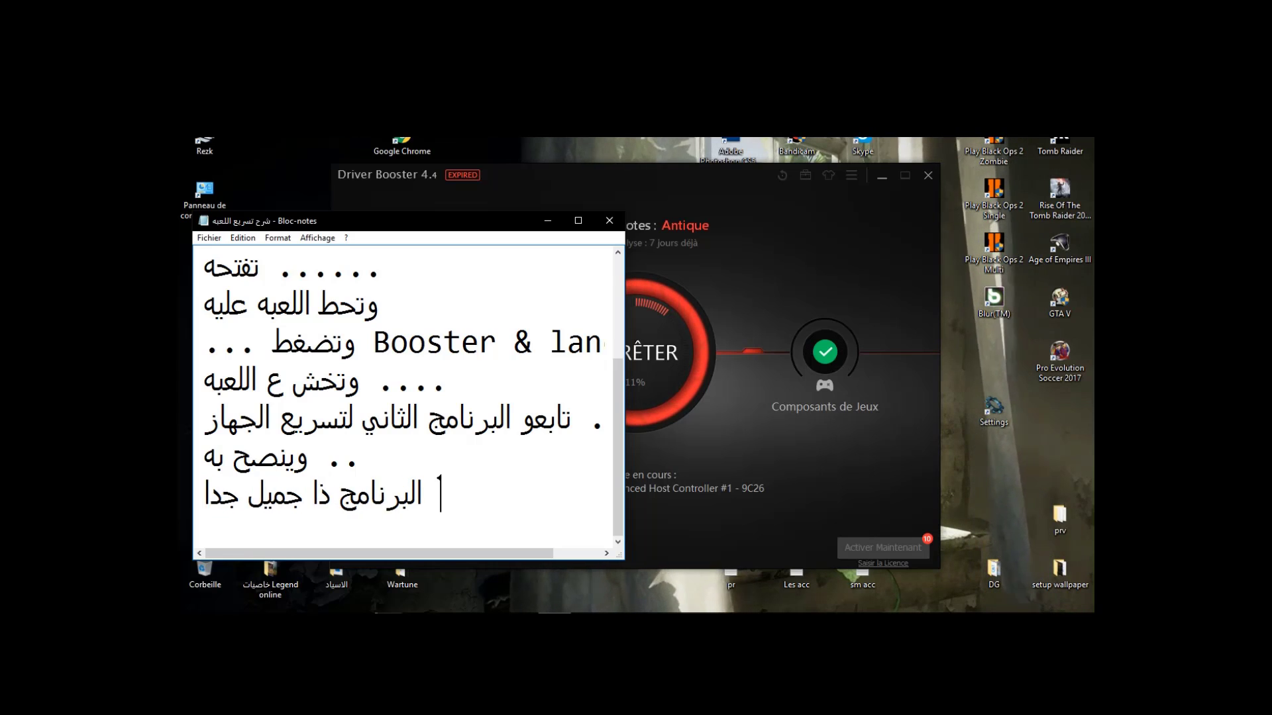
text( لتسريع الجهاز)
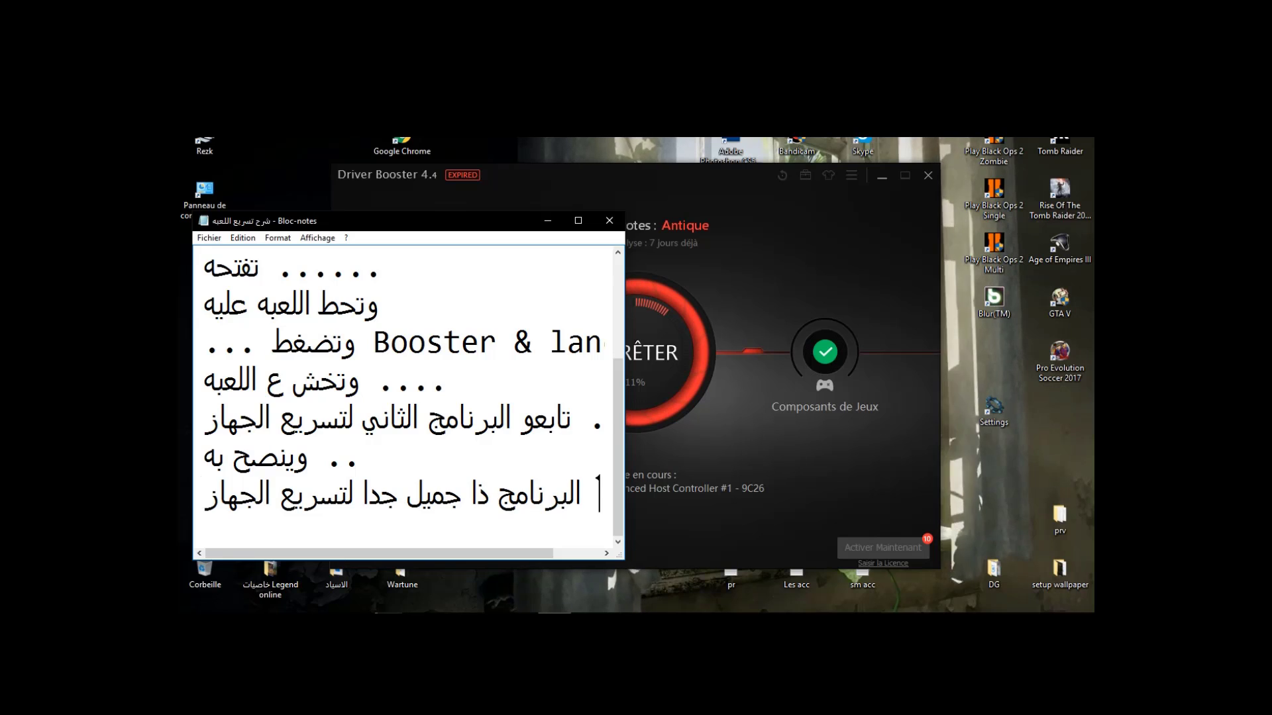
text( ان كان في)
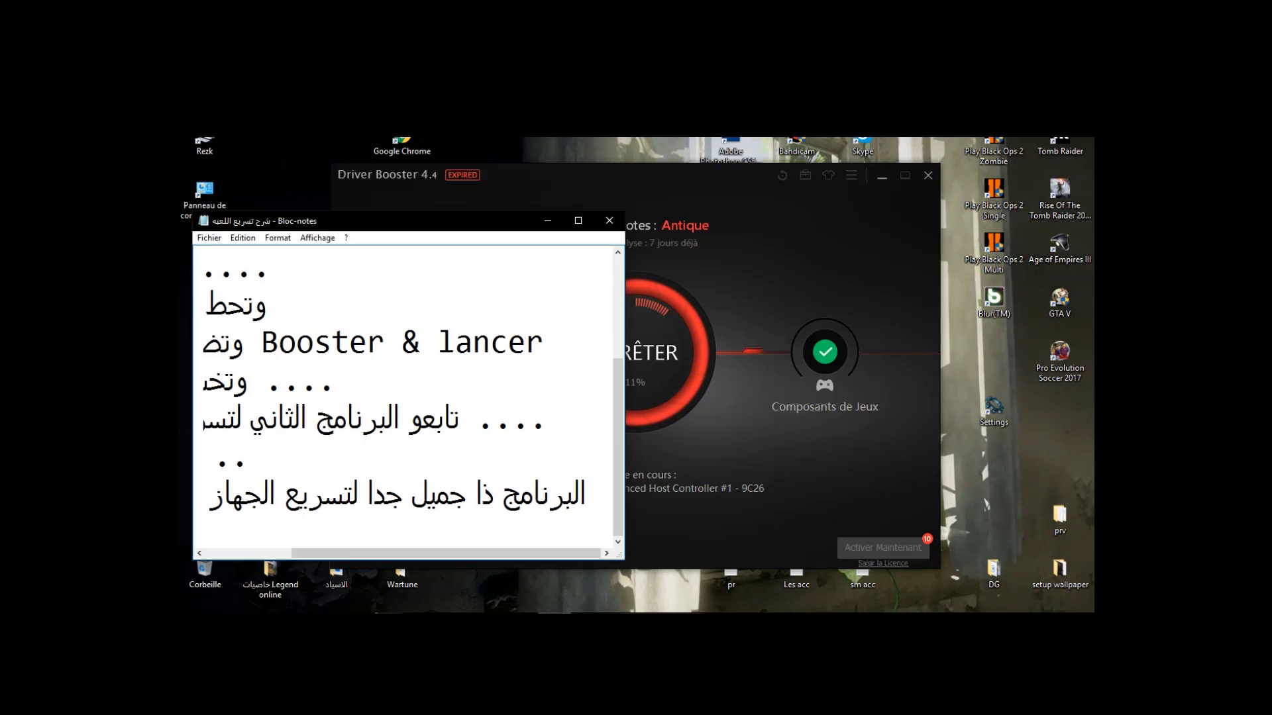
text( حالة بطئ)
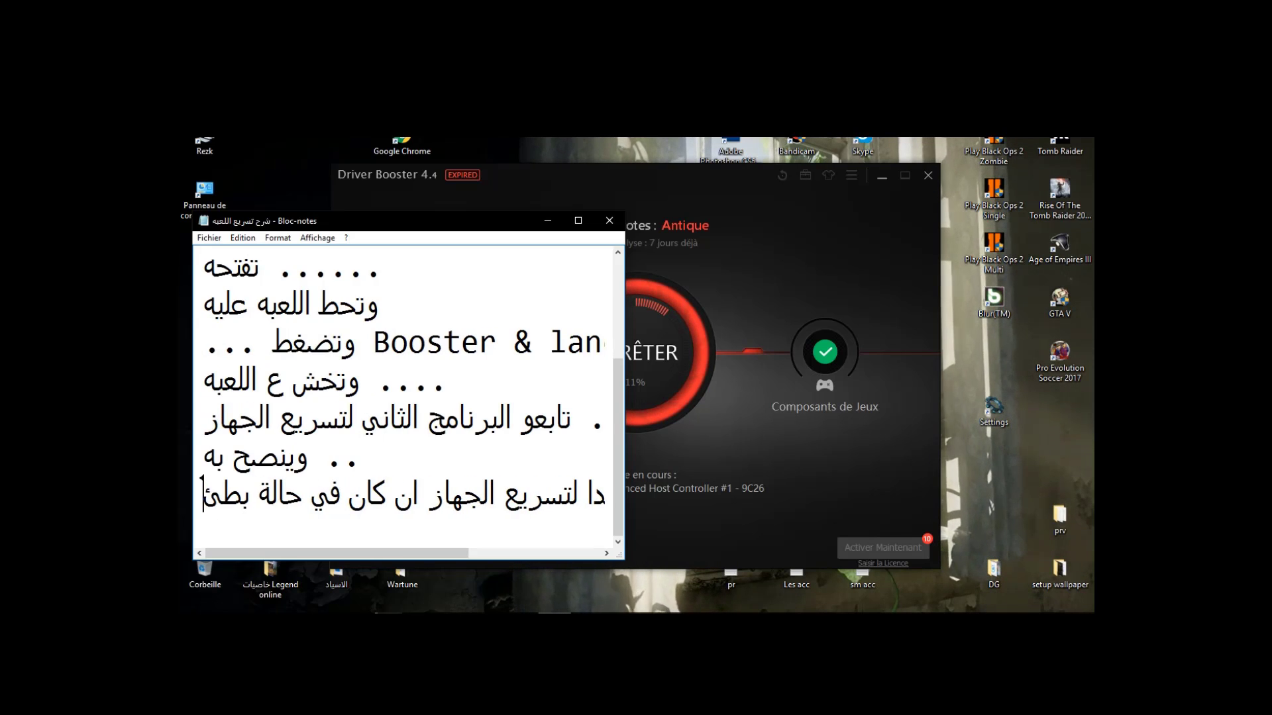
mouse_move(423, 554)
mouse_down()
mouse_move(558, 542)
mouse_move(404, 539)
mouse_up()
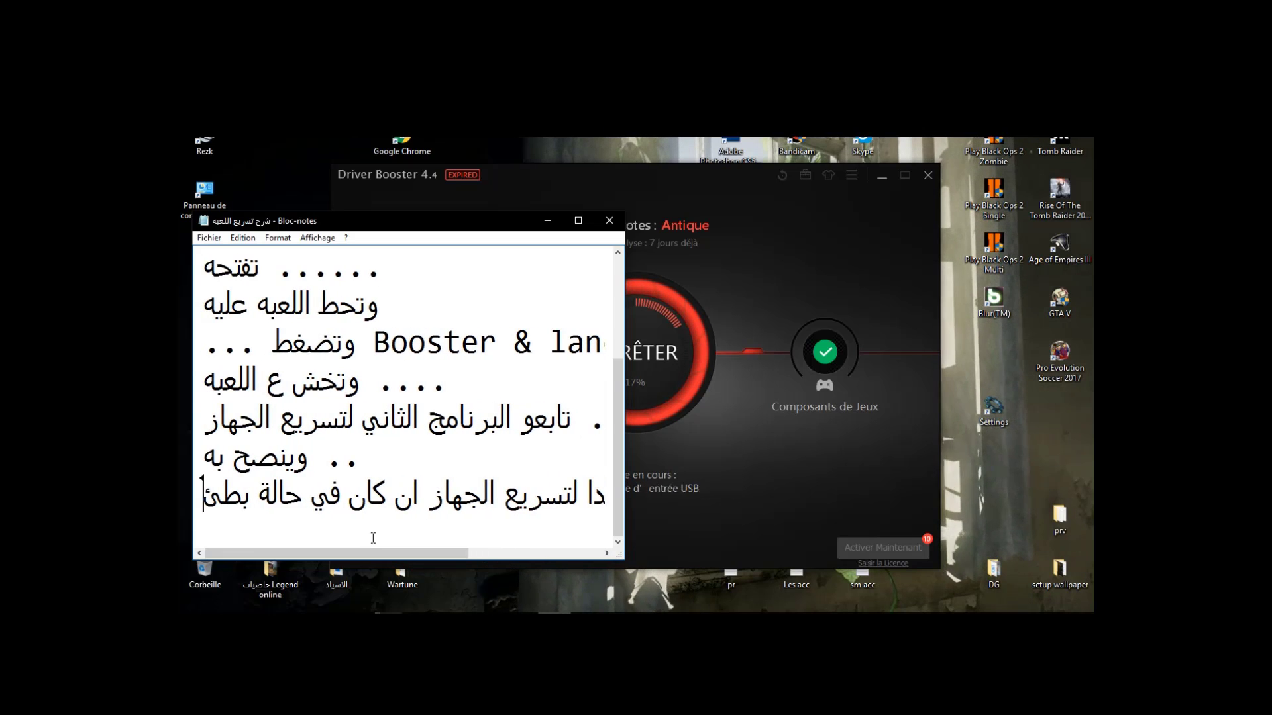
key(Return)
Show the running Driver Booster scan, and add the line "بيقوم بعملية التسريع اول لما تفتحه" to the Notepad note
click(722, 272)
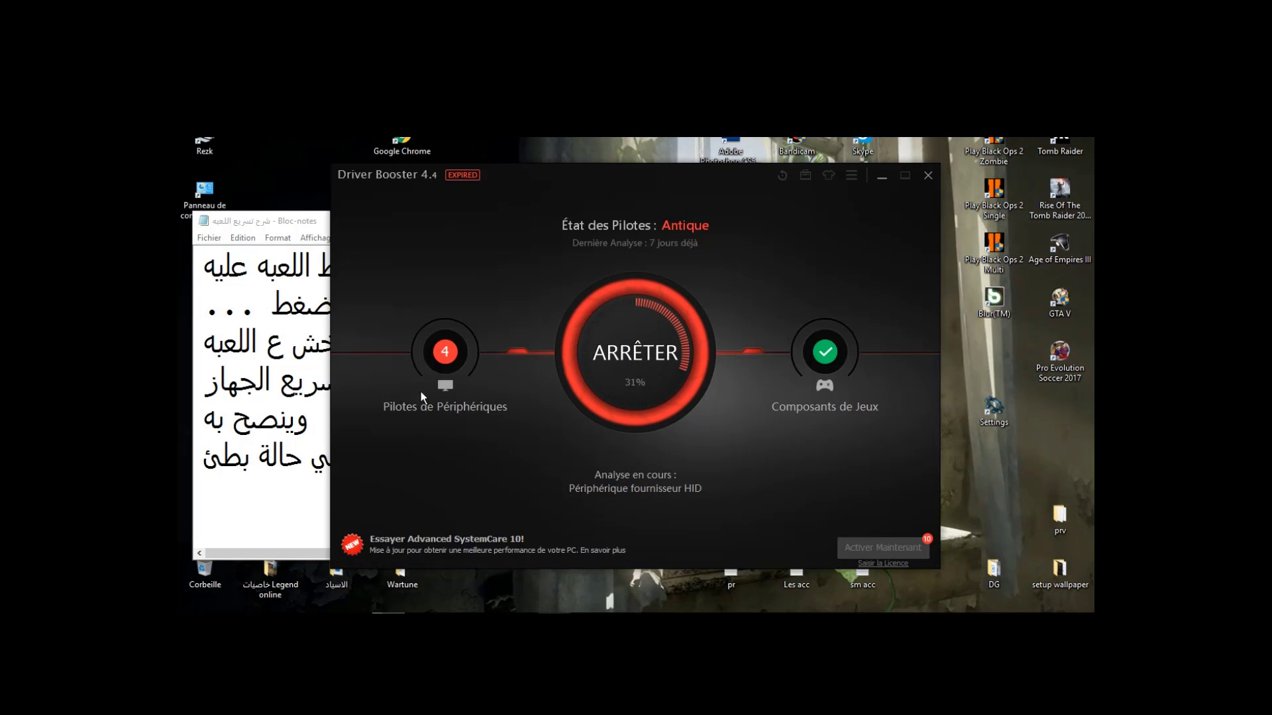
click(225, 500)
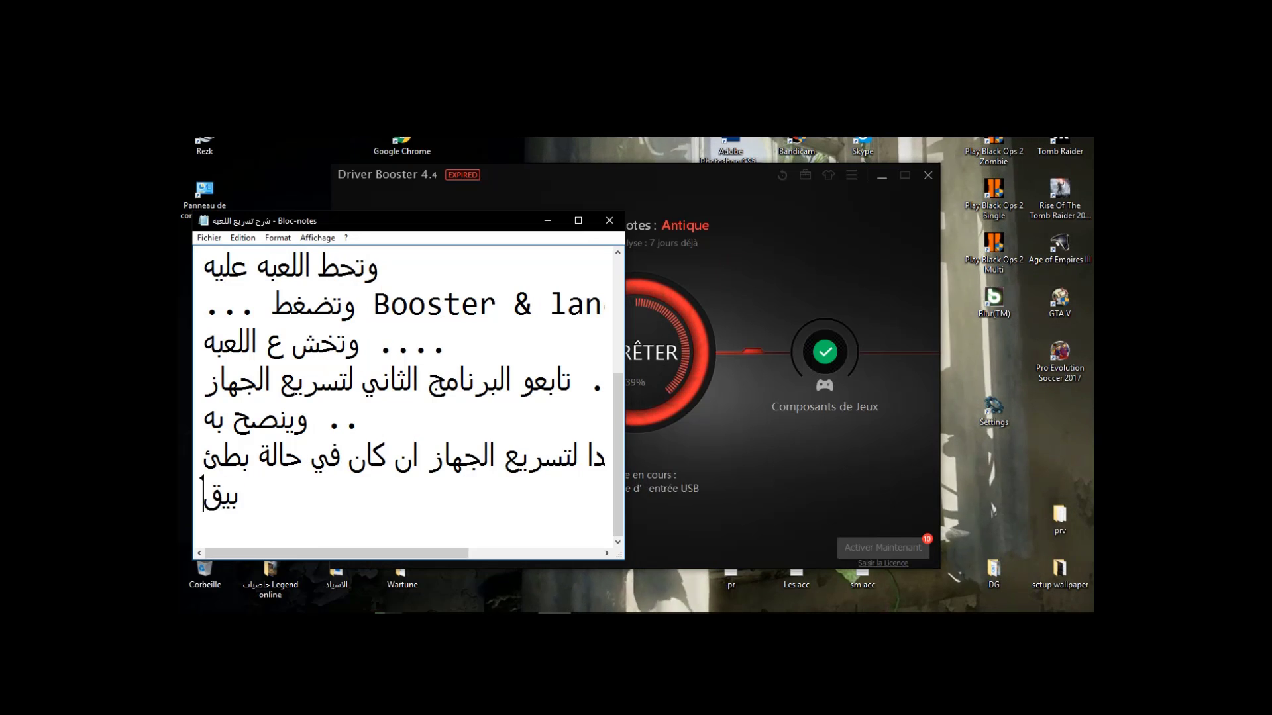
text(بيقوم بعملية التس)
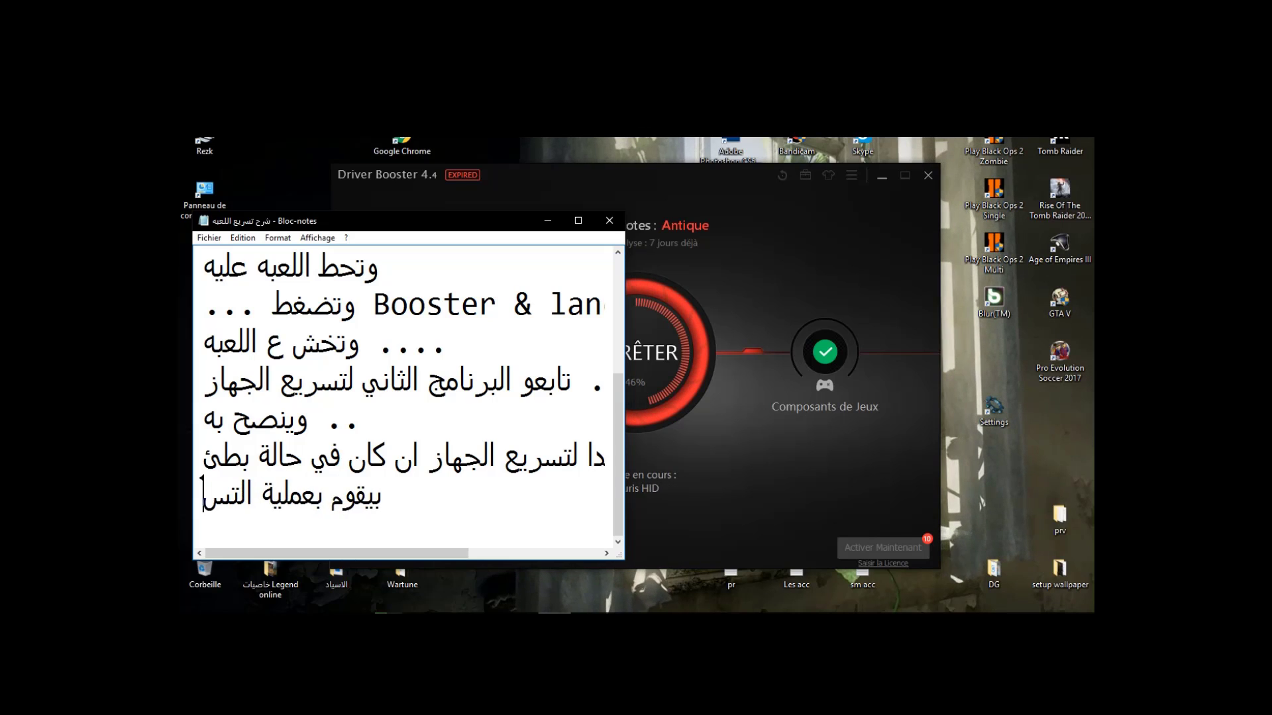
text(ريع اول لما تفتحه)
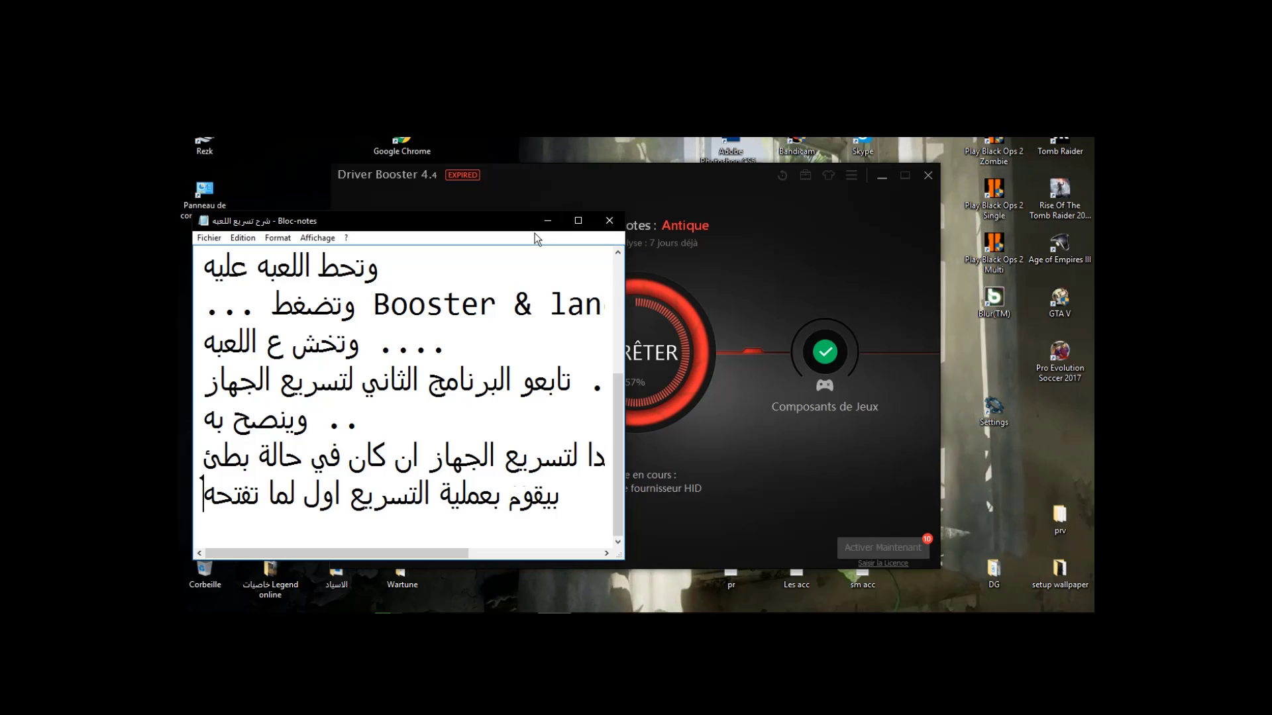
key(Return)
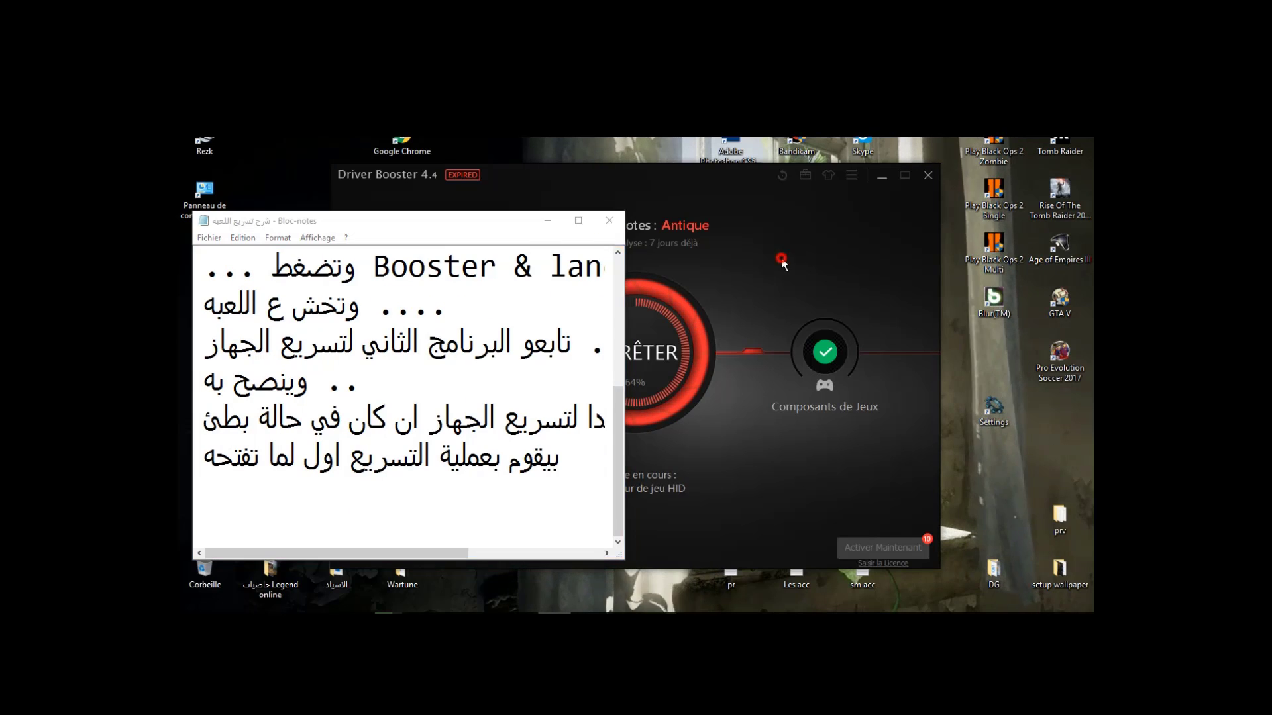
Bring Driver Booster forward until its scan finishes, and add the line "خلص عملية التسريع" to the Notepad note
click(780, 257)
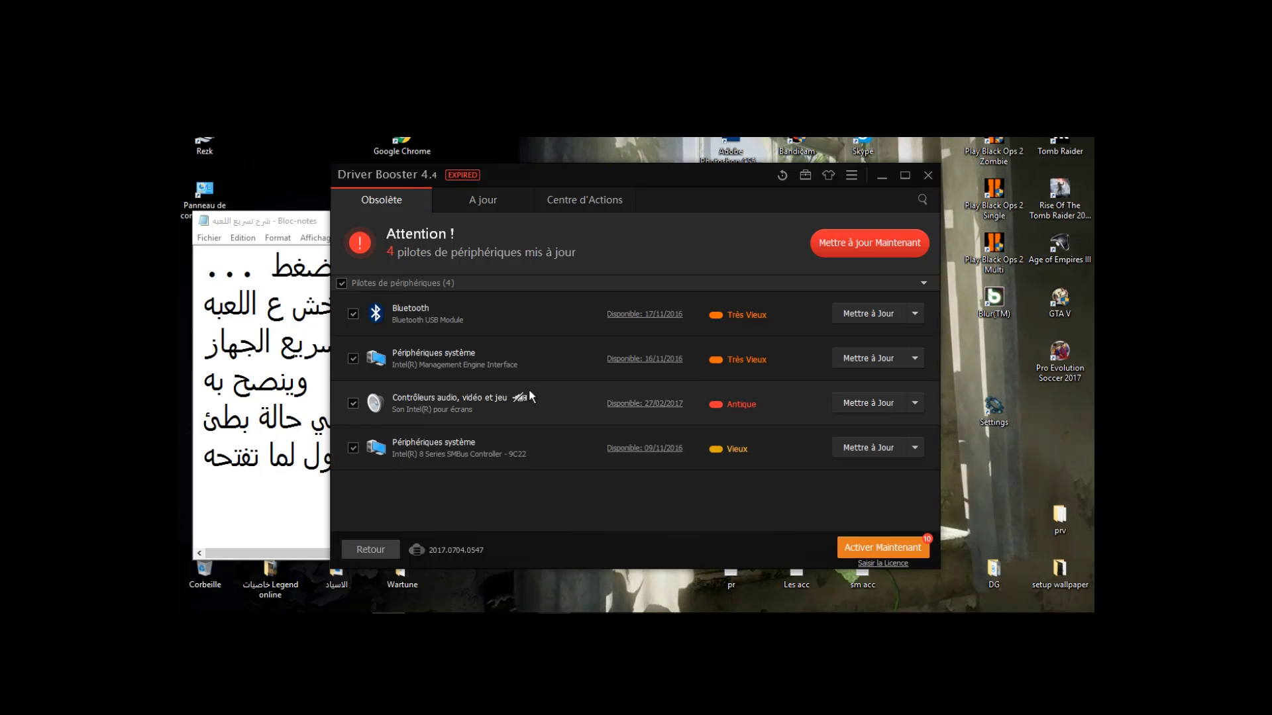
click(248, 506)
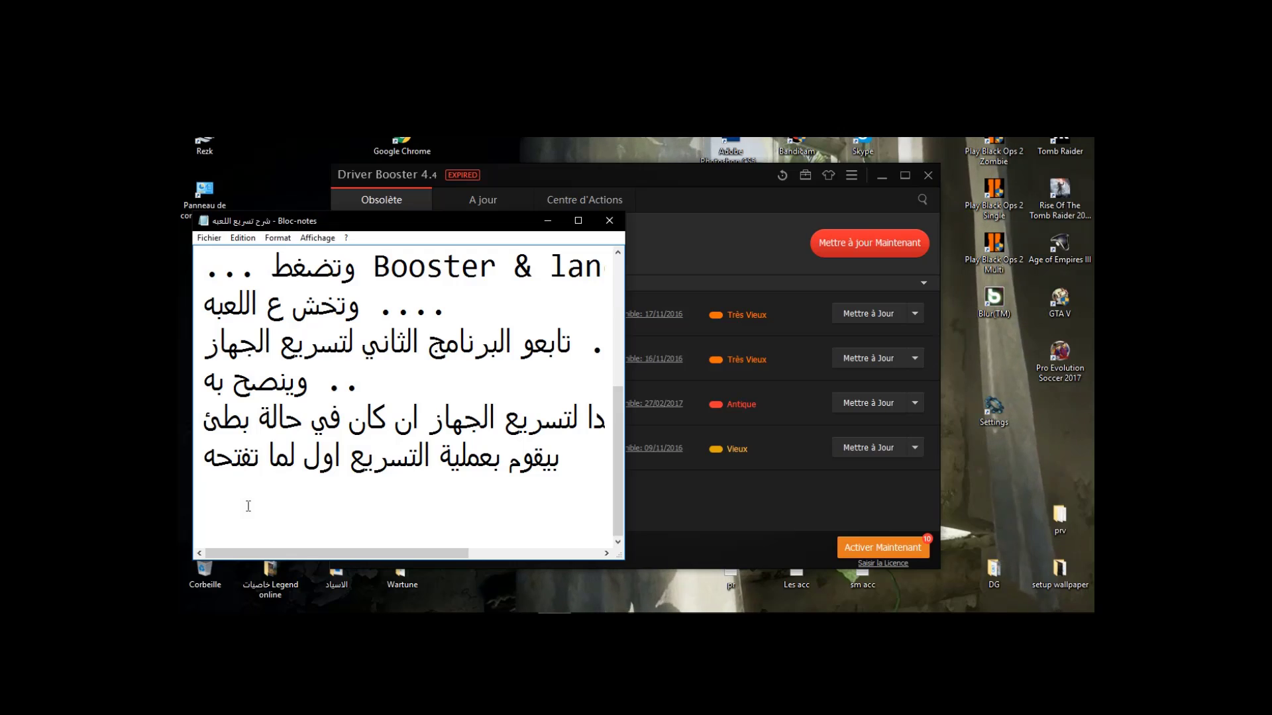
text(خلص عملية التسر)
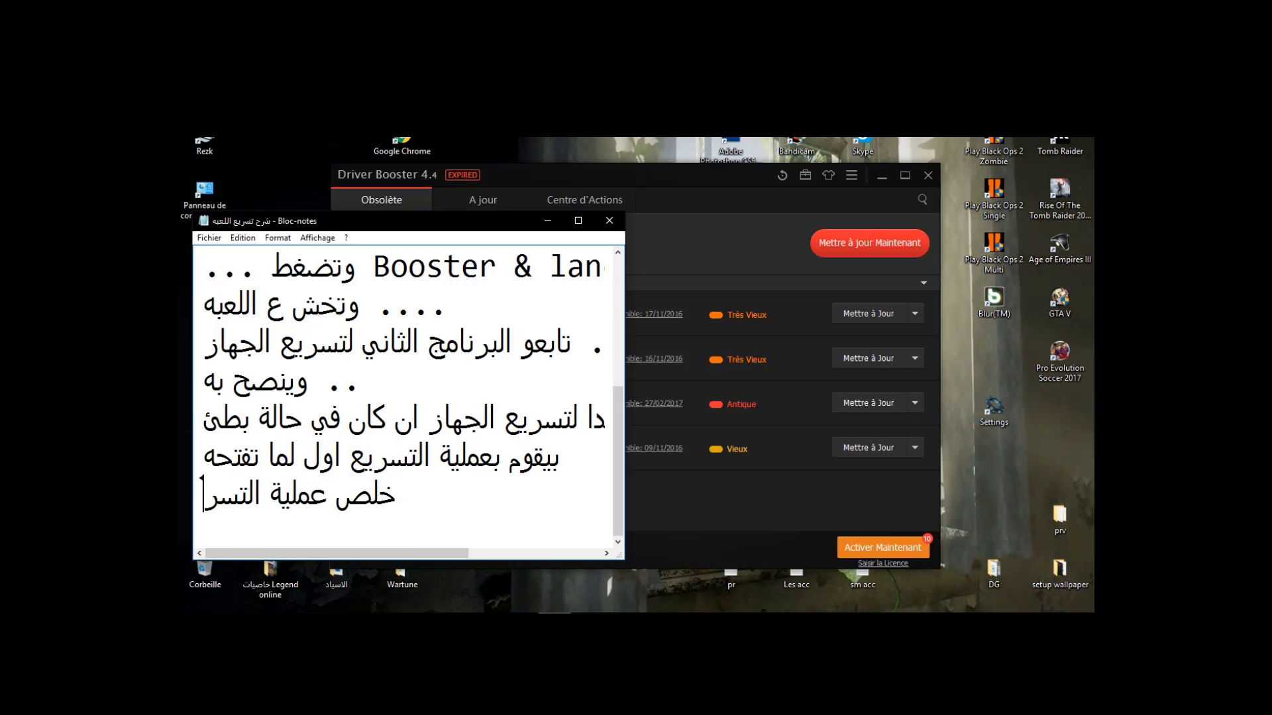
text(يع)
key(Return)
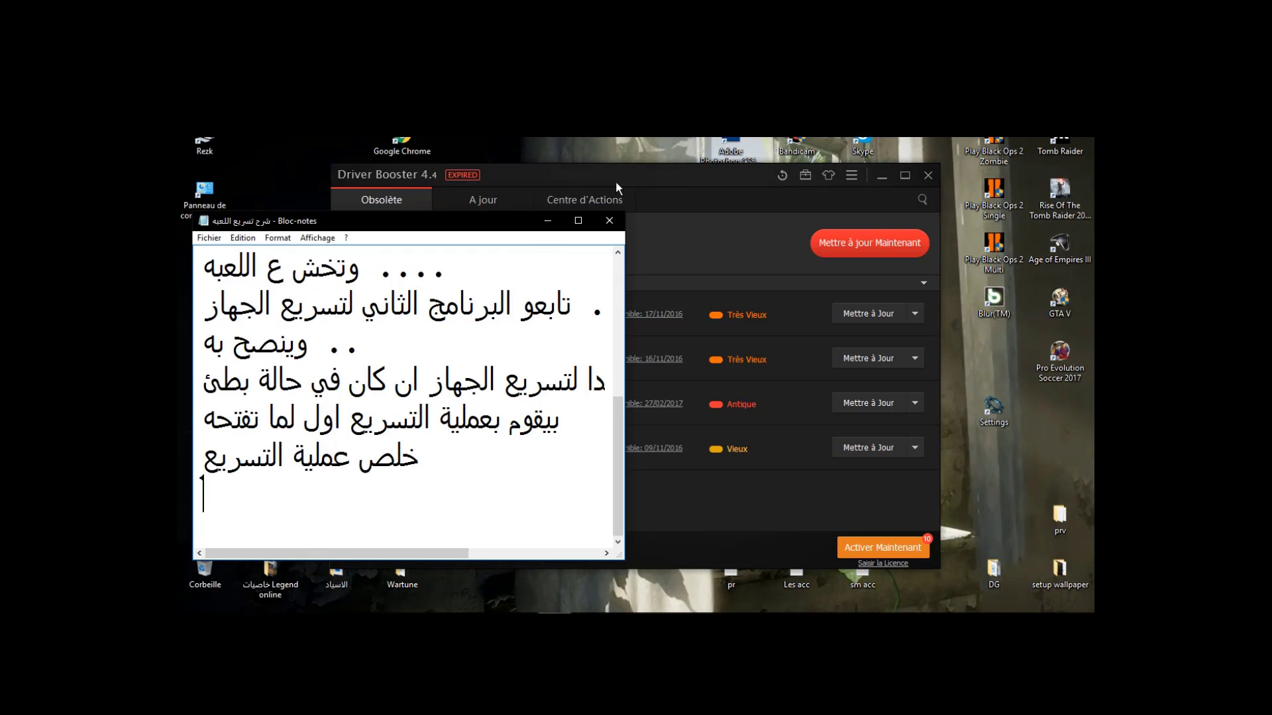
Close Driver Booster without updating any of the listed drivers
click(612, 172)
click(256, 480)
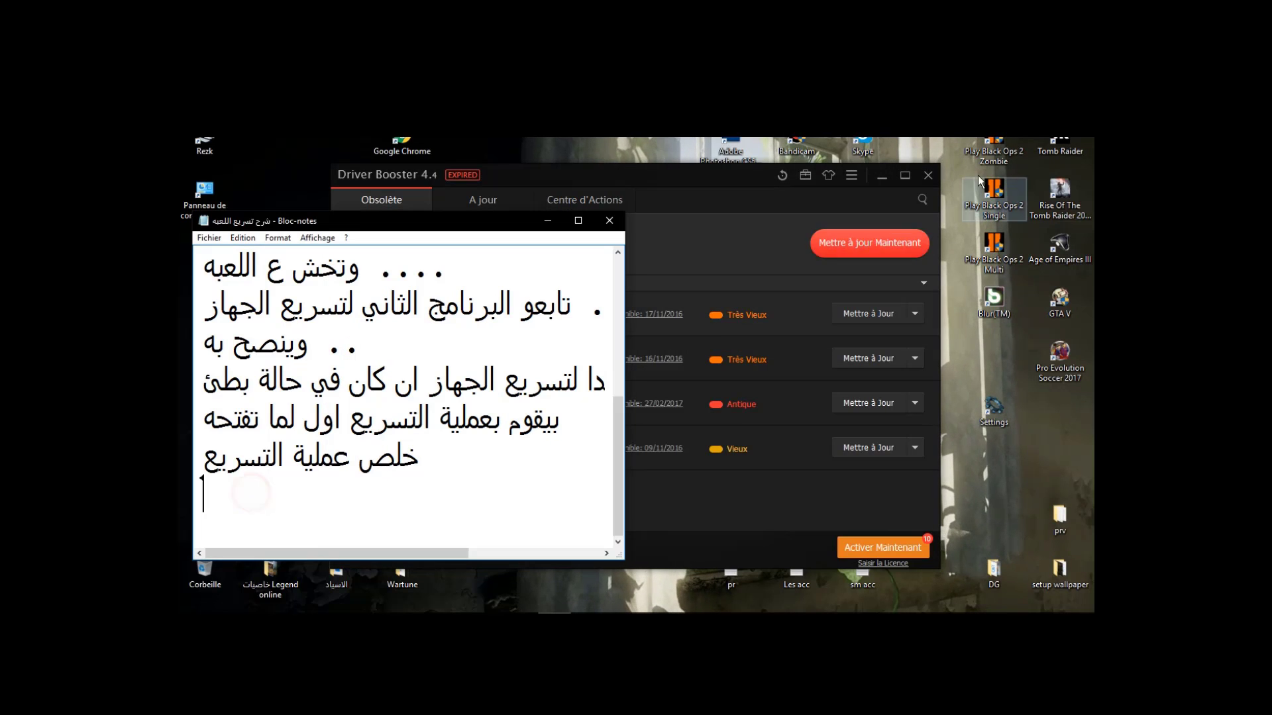
click(927, 176)
Add the line "اهم شي تضغط عليه قبل ماتروح تخش ع اللعبه" at the end of the Notepad note, followed by a line break
click(295, 504)
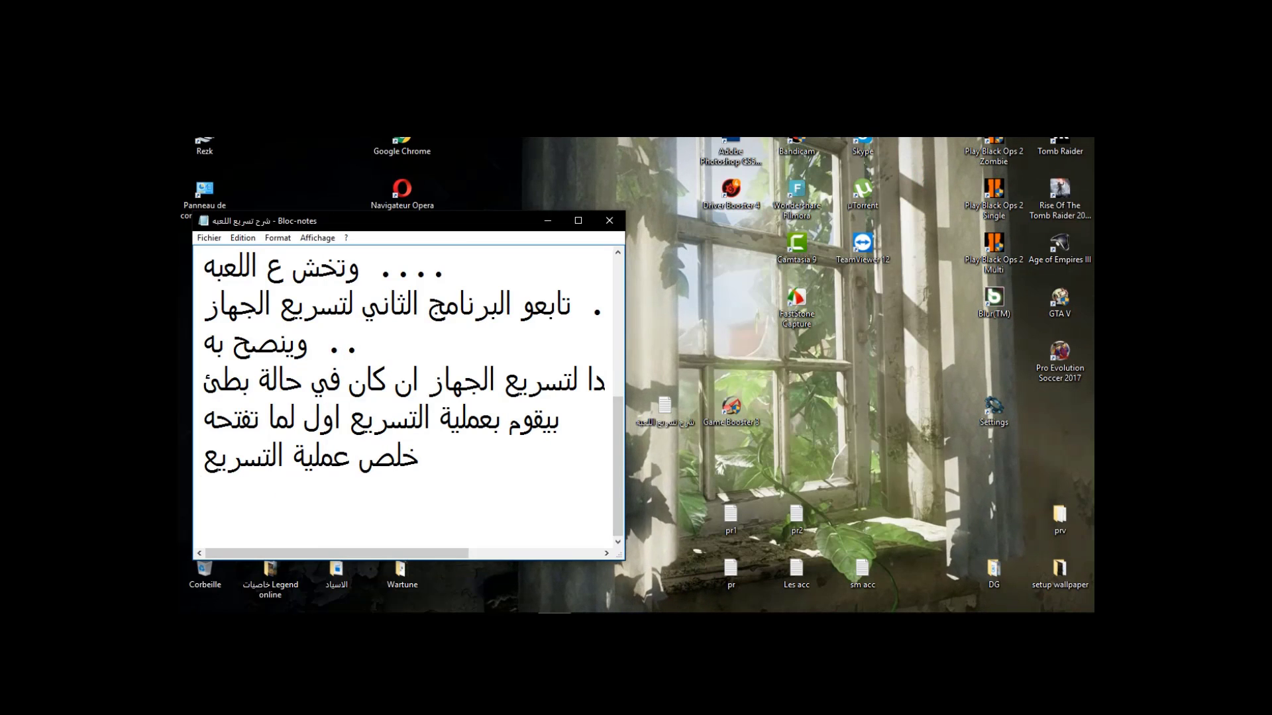
text(اهم شي)
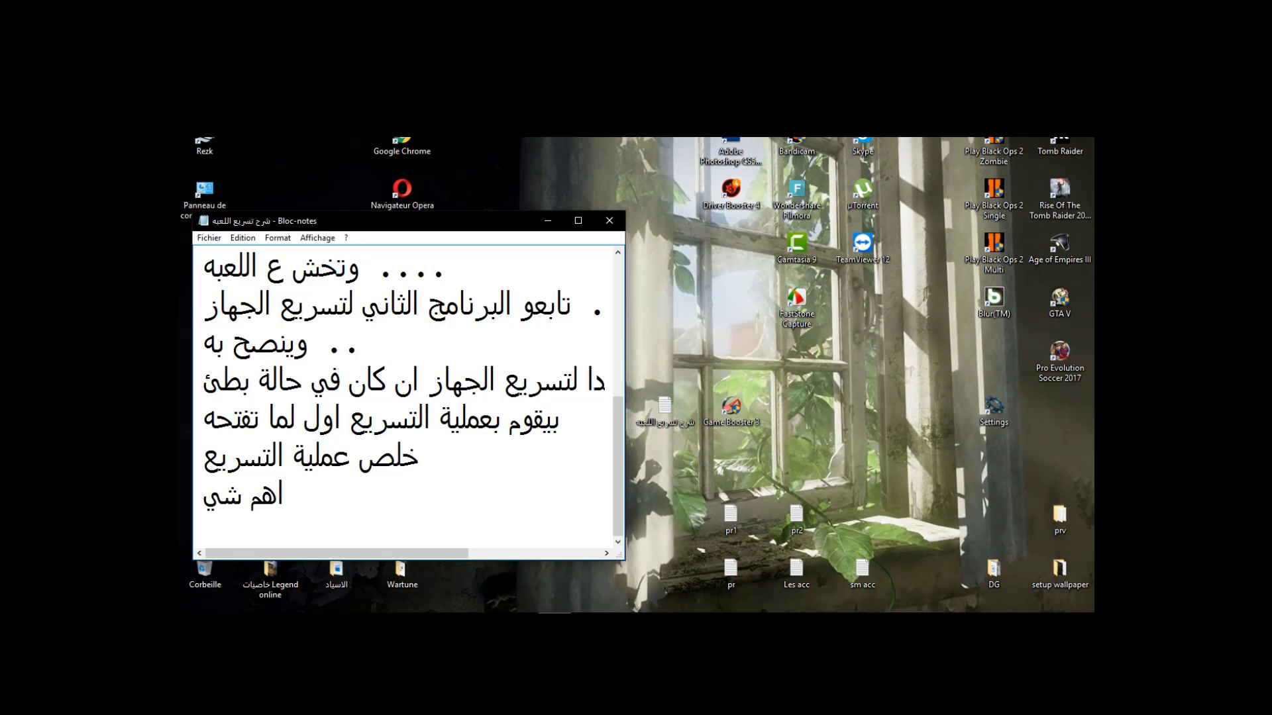
text(تضغط عليه)
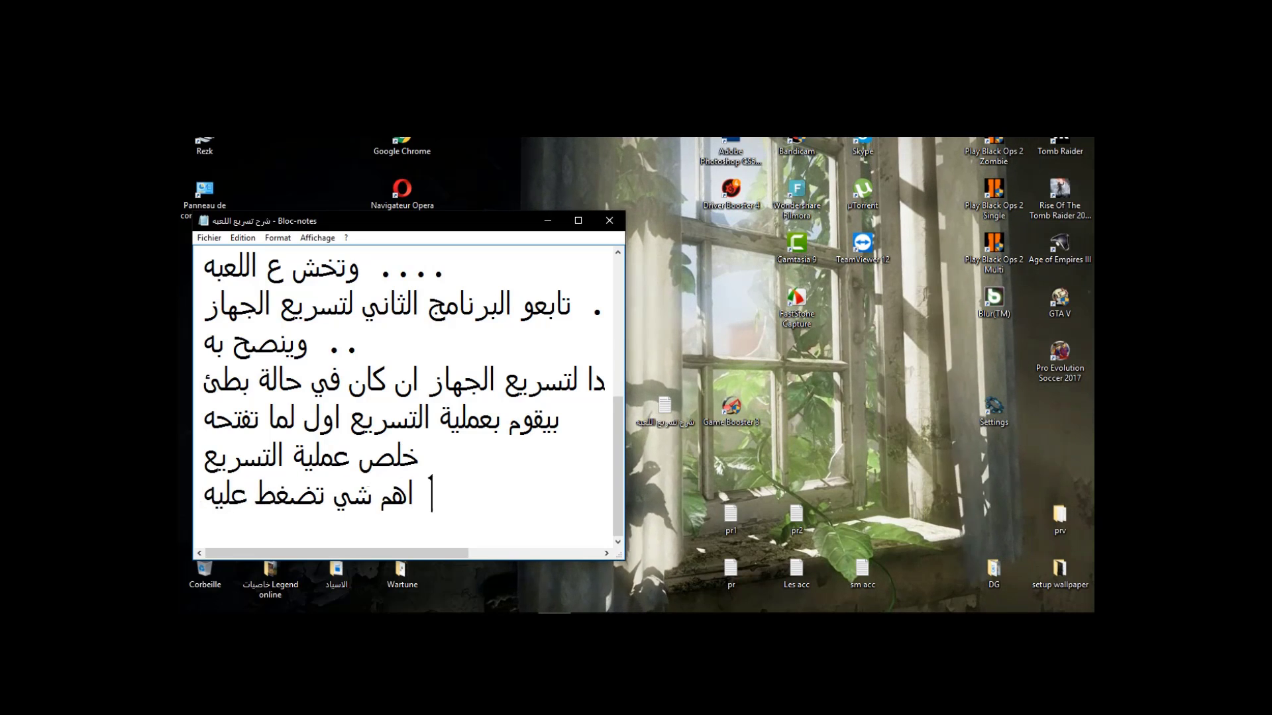
text( قبل ما)
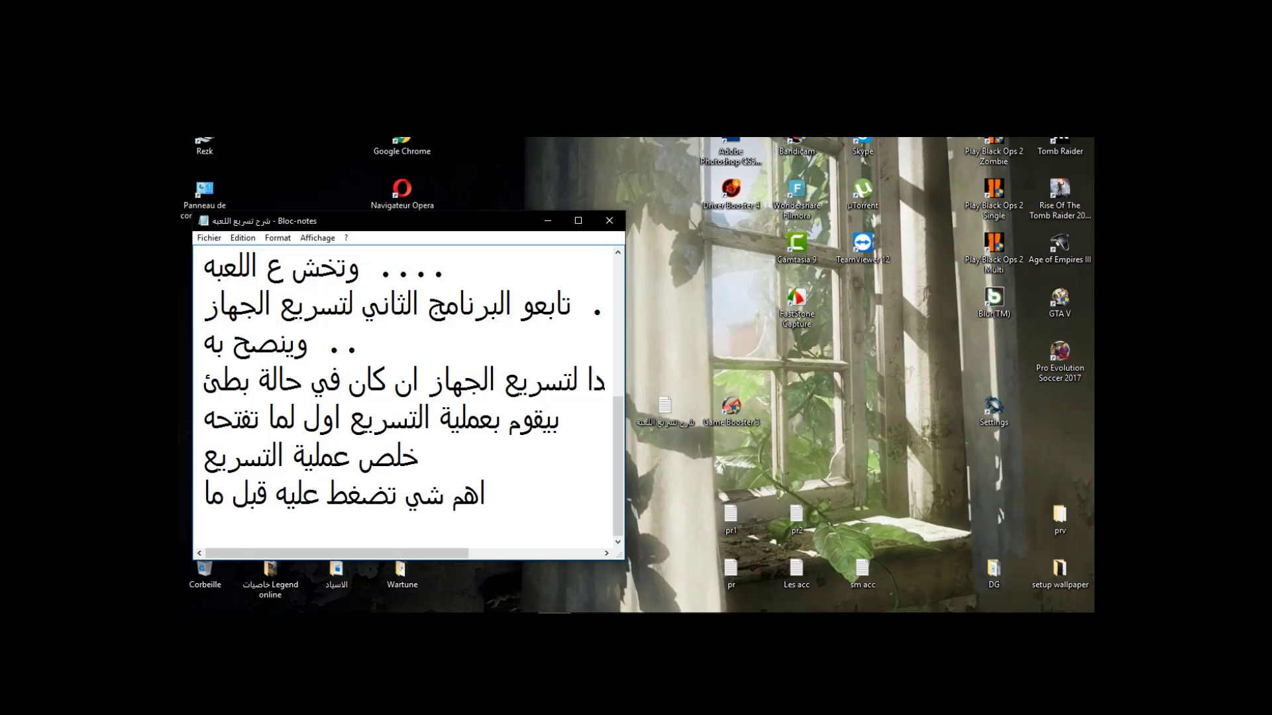
text(تروح تخش ع اللعبه)
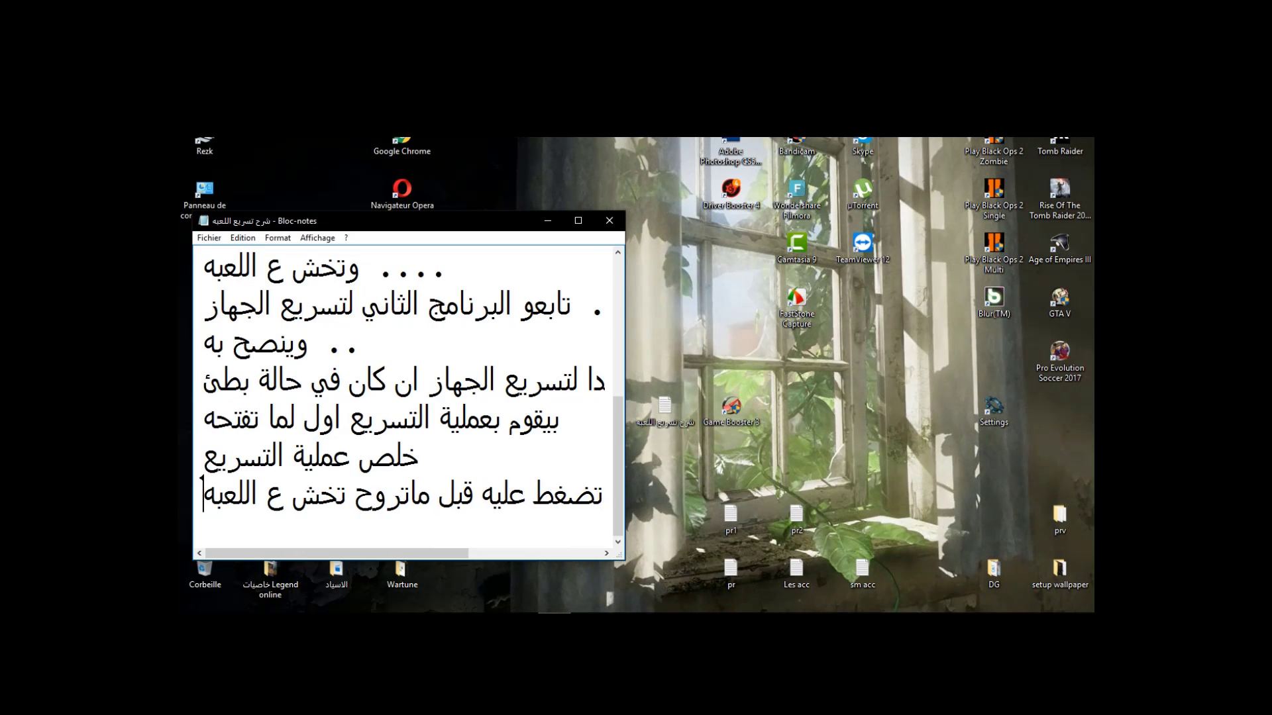
key(Return)
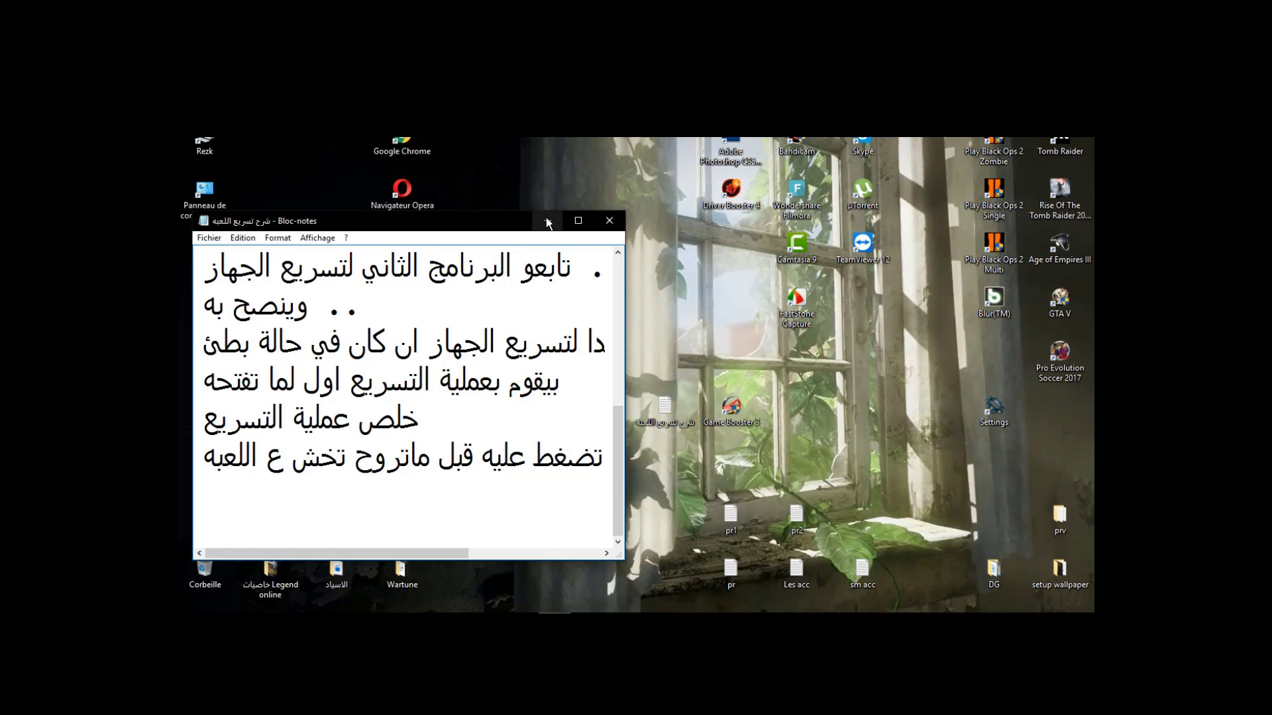
Add the line "... اذا بقيت اللعبه بطيئه .." at the end of the Notepad note, followed by a line break
text(. . . ا)
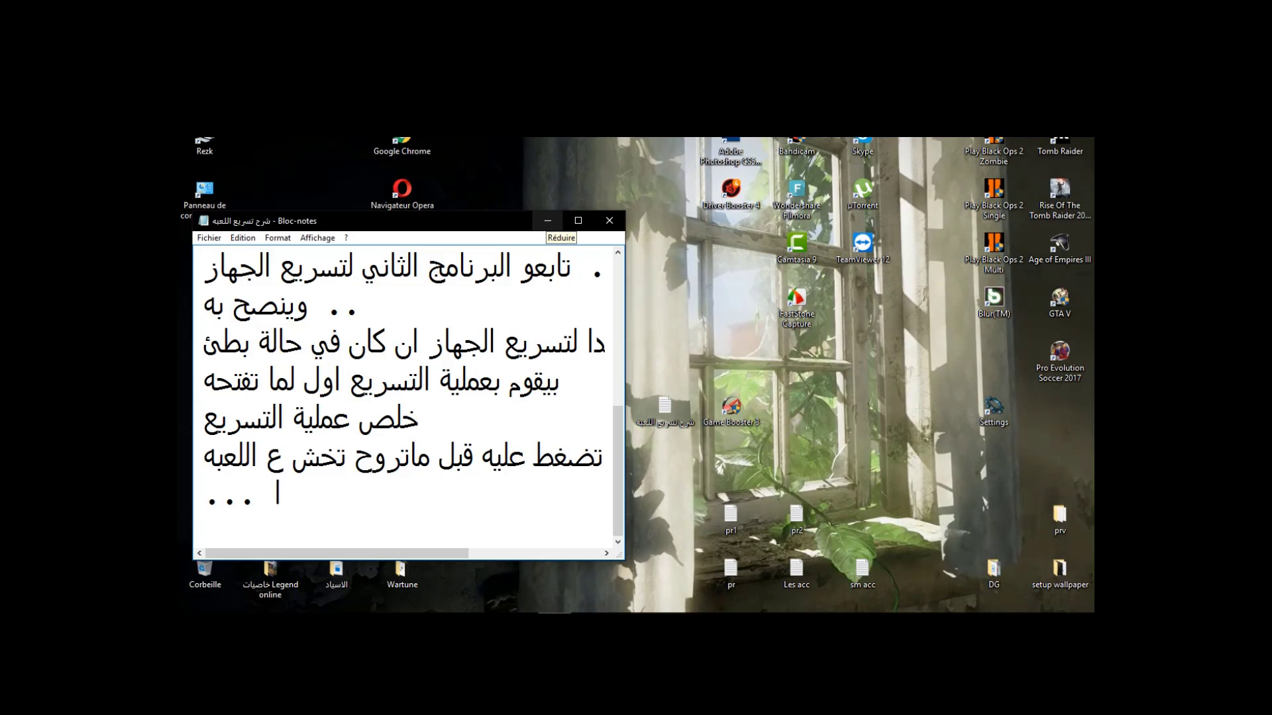
text(ذا ماظبطت)
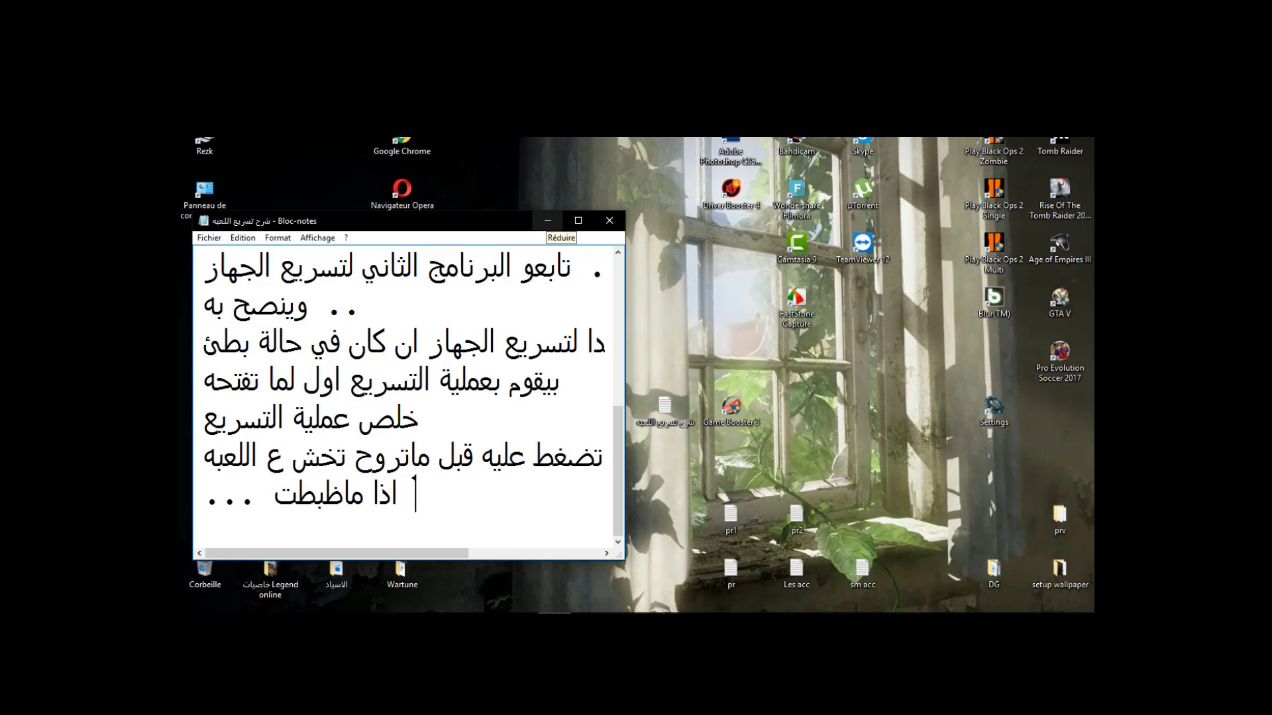
key(BackSpace)
key(BackSpace)
key(BackSpace)
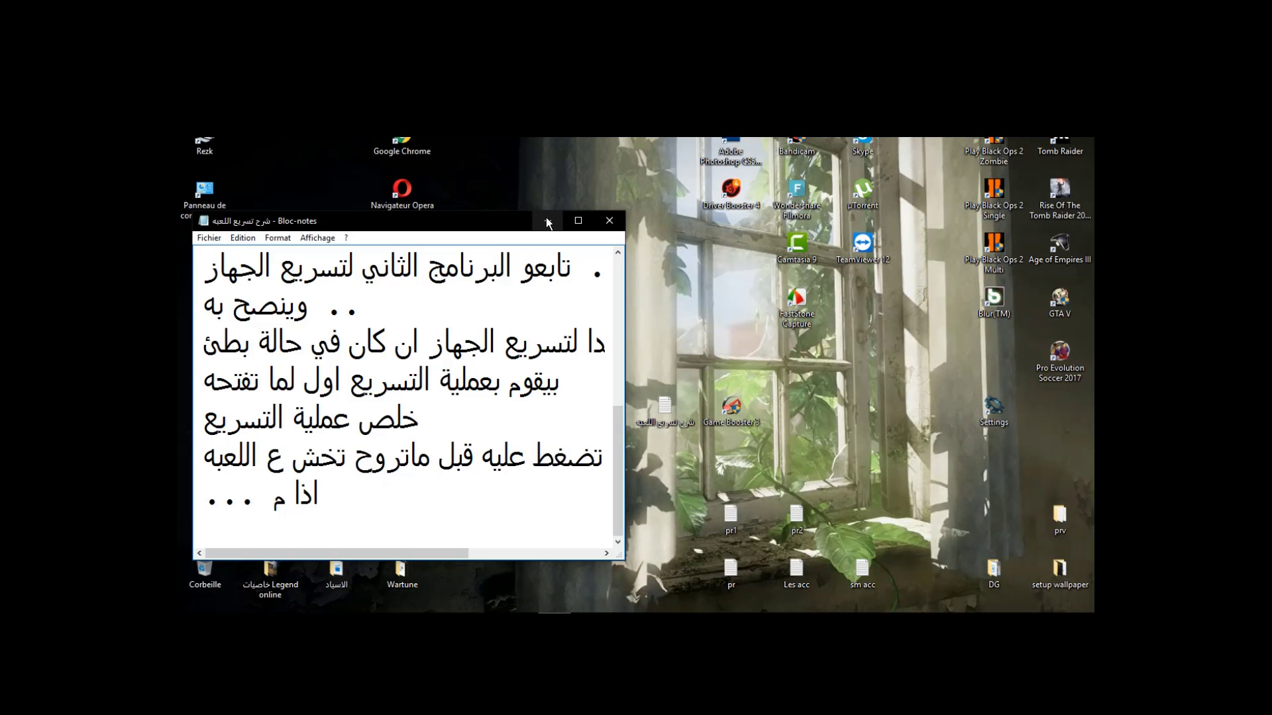
key(BackSpace)
text(ب)
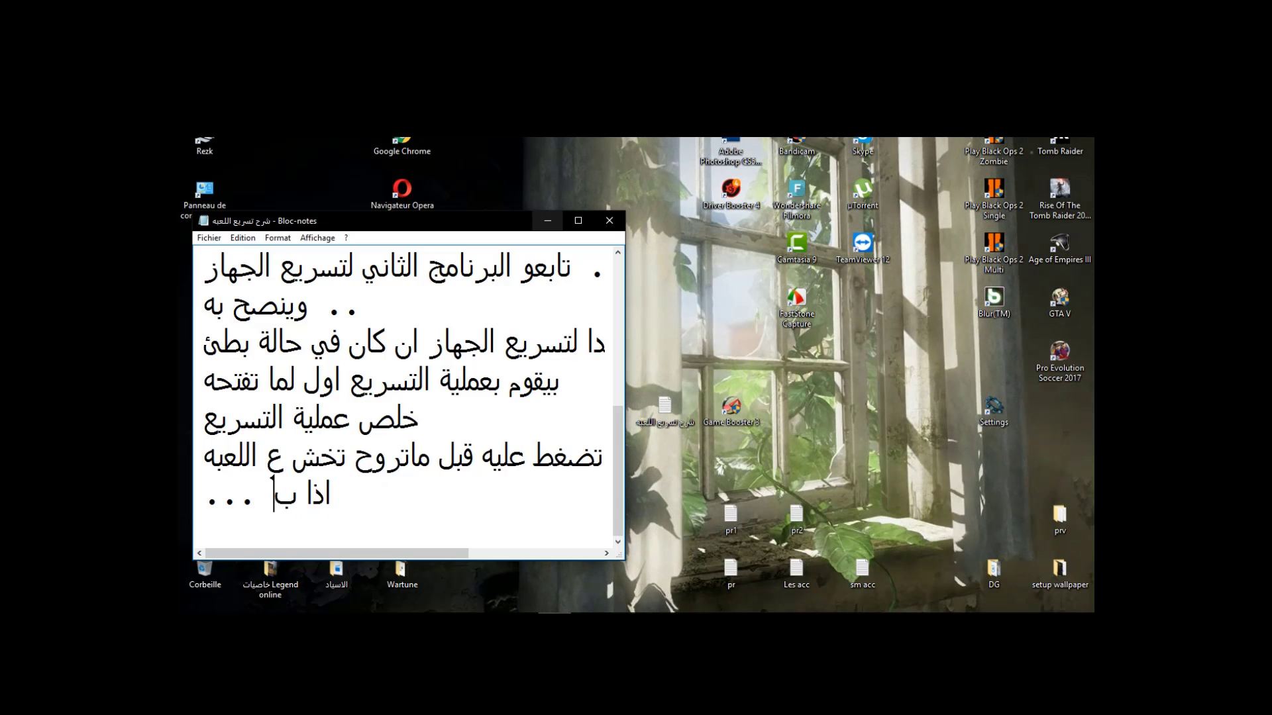
text(قيت اللعبه بطيئه ..)
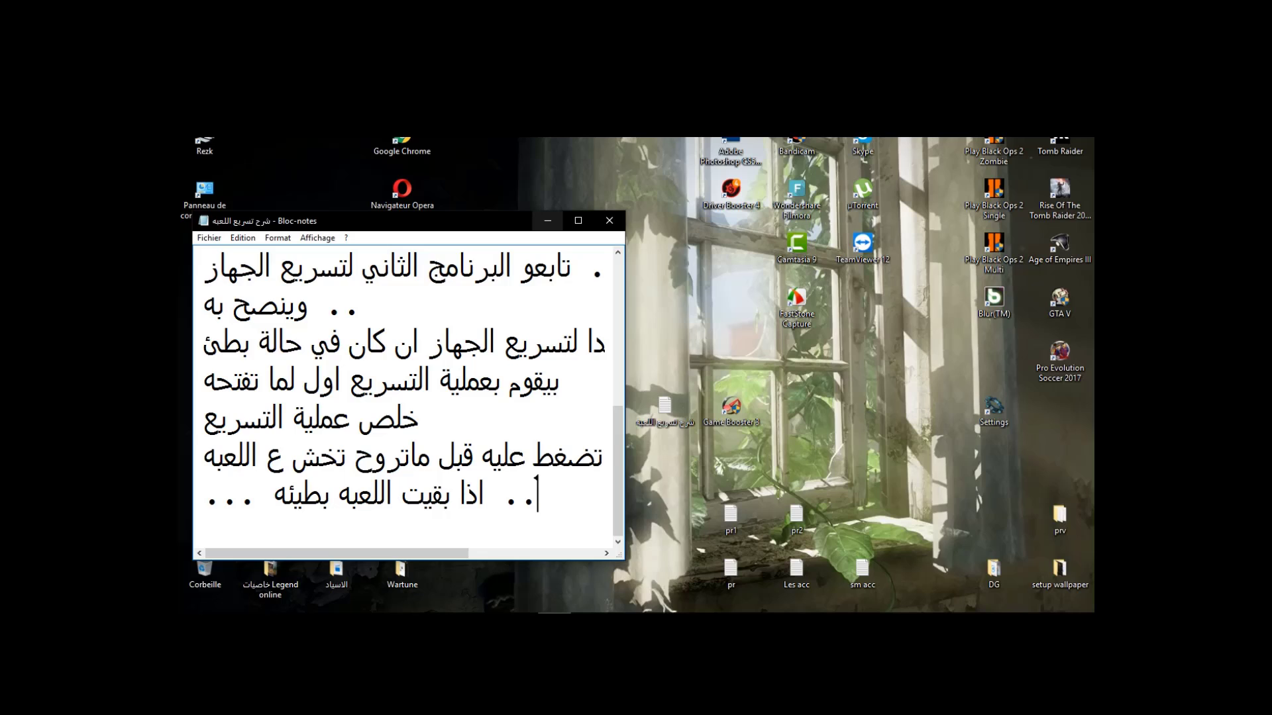
key(Return)
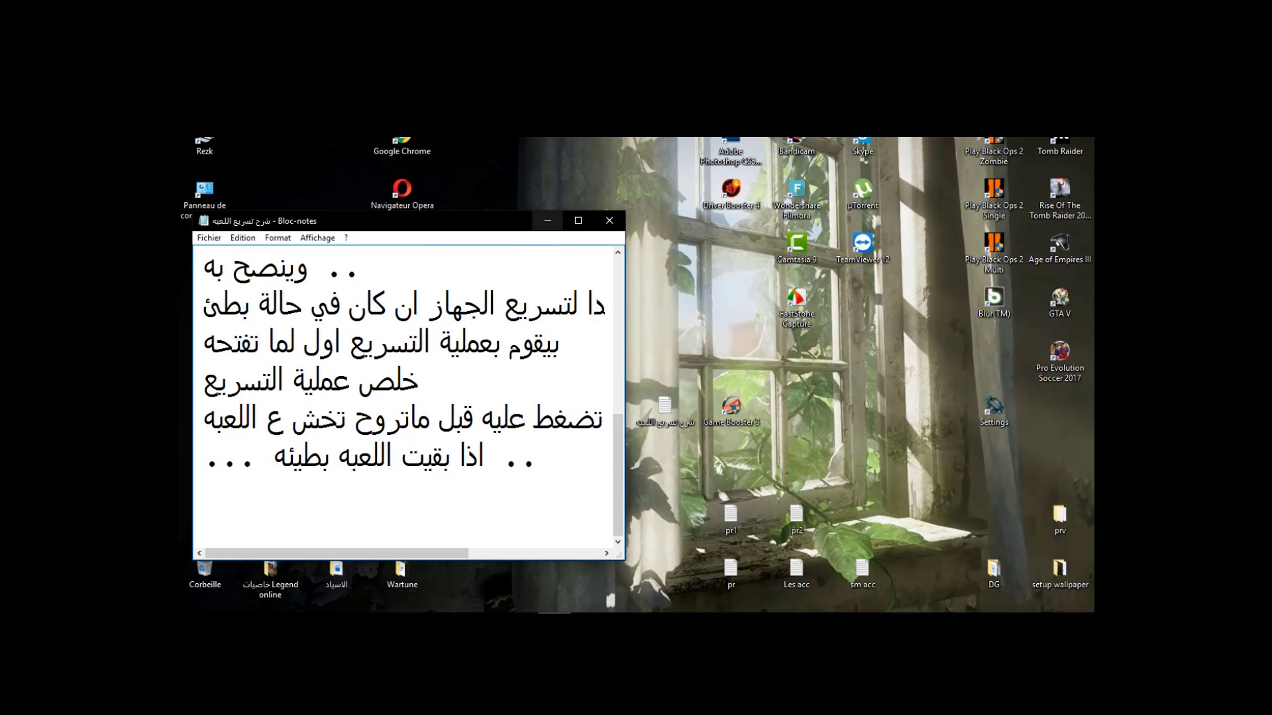
Add the lines "في حل ثاني للتسريع وهي التقليل من الجرافيك" and "تابعو الشرح.." to the note, and minimise it
text(في حل ثا)
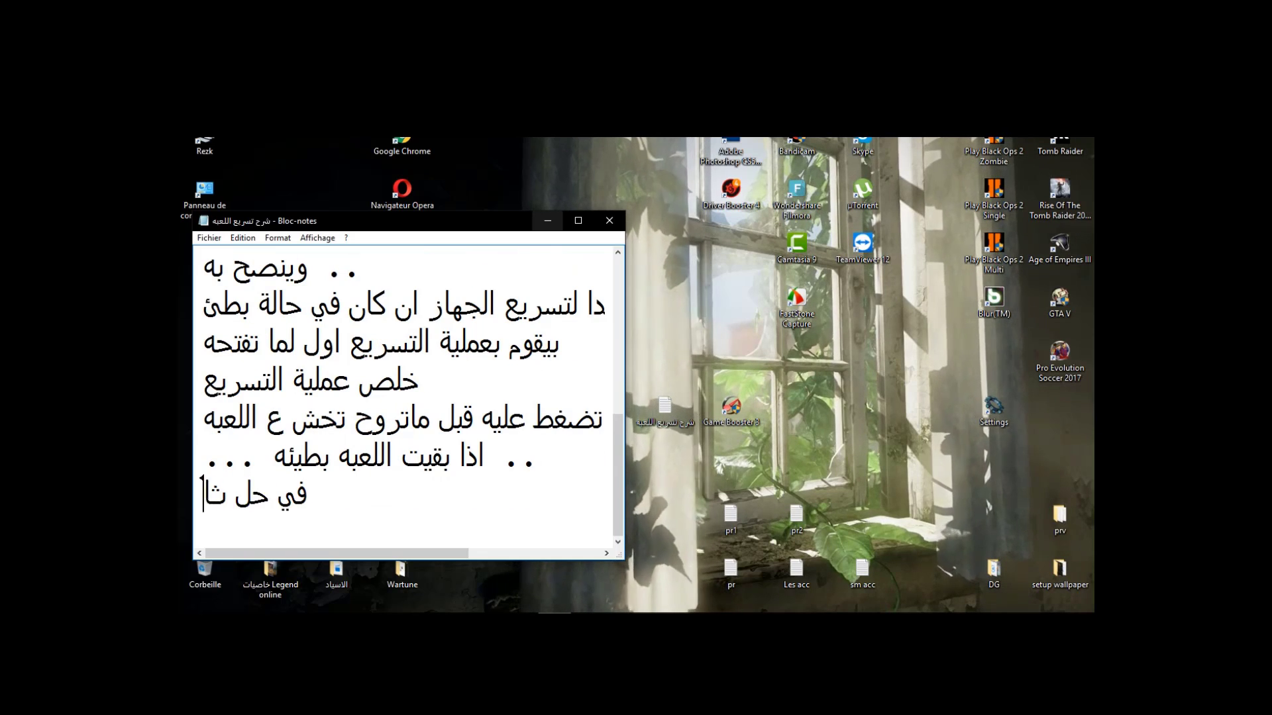
text(ني للتس)
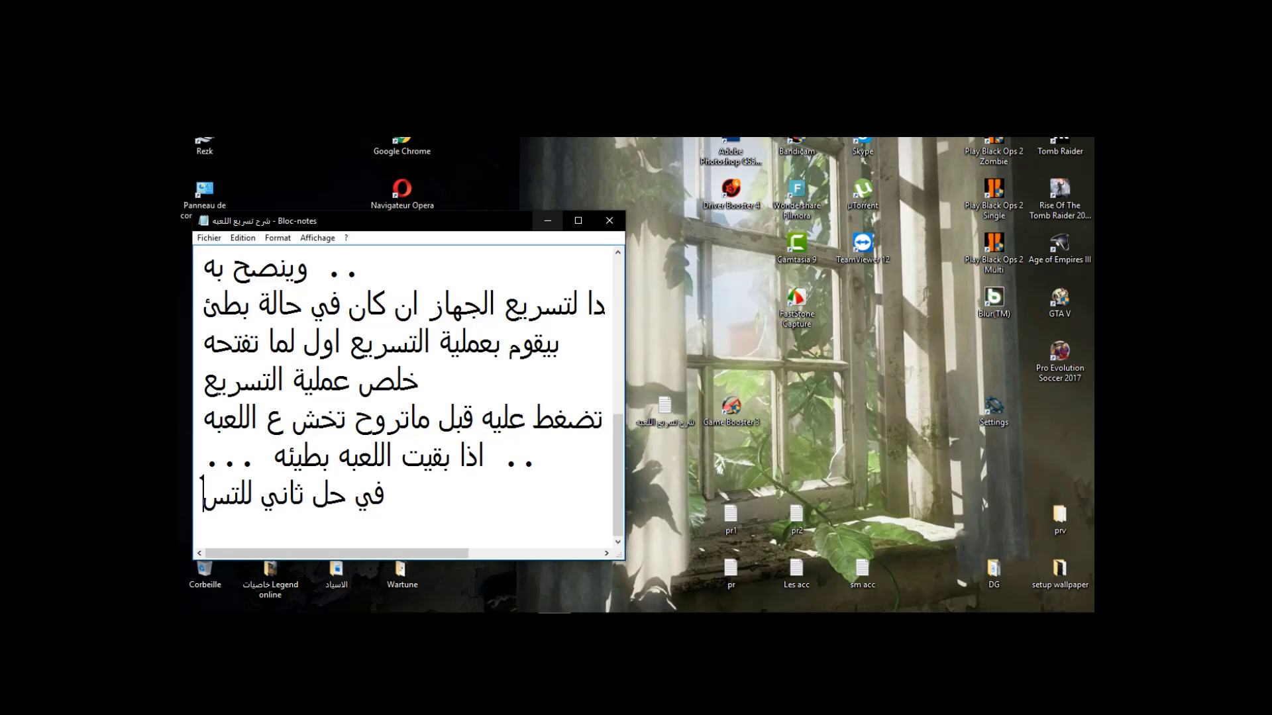
text(ريع وهي التقليل من الجرافيك)
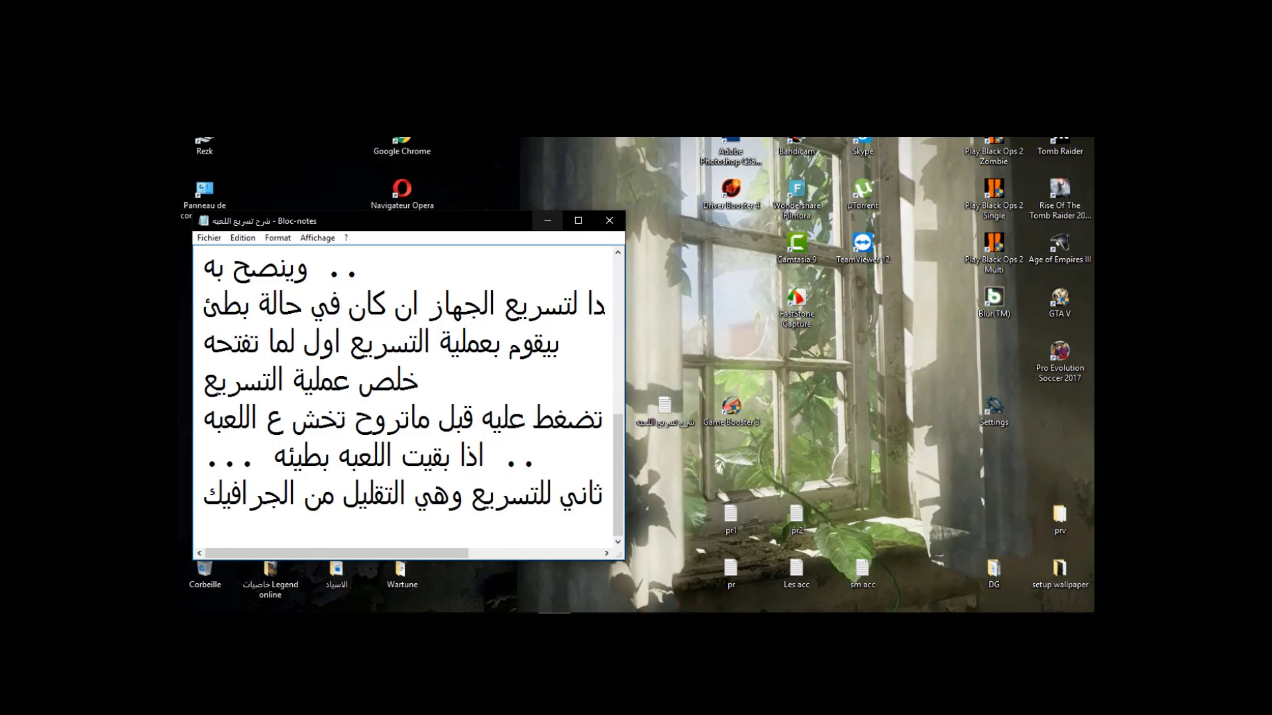
key(Home)
key(Return)
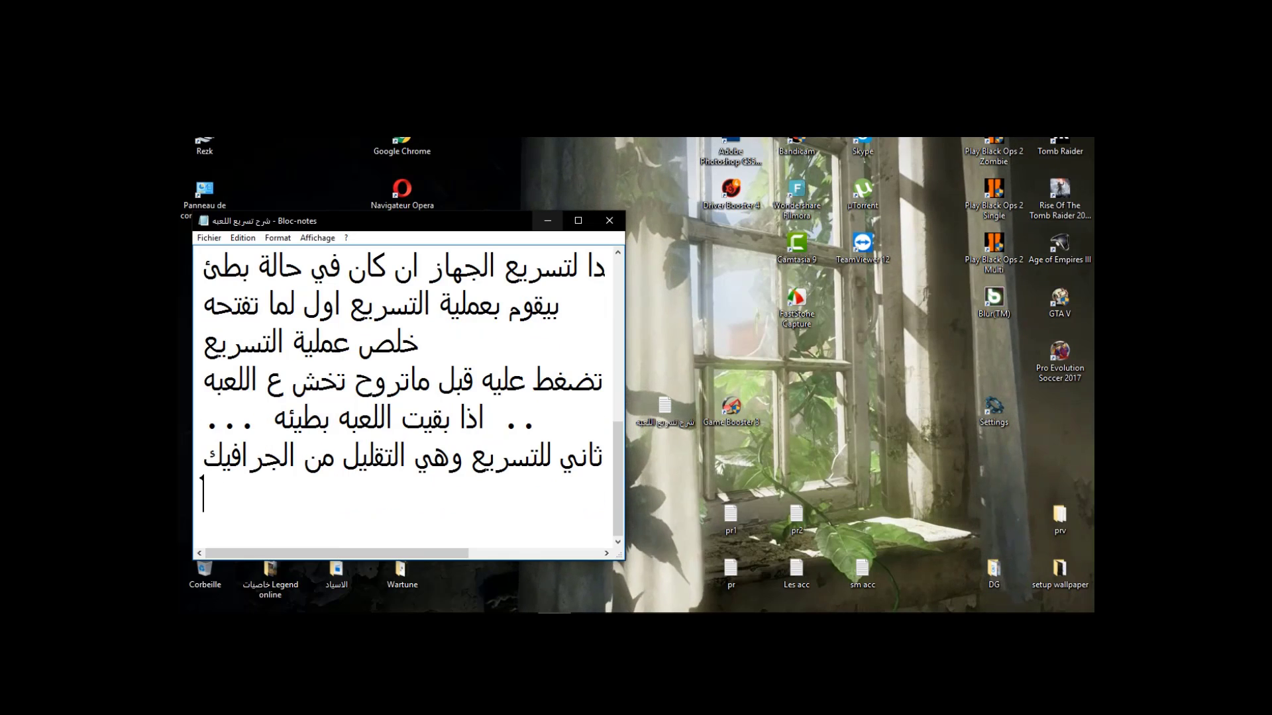
text(تابعو الشرح..)
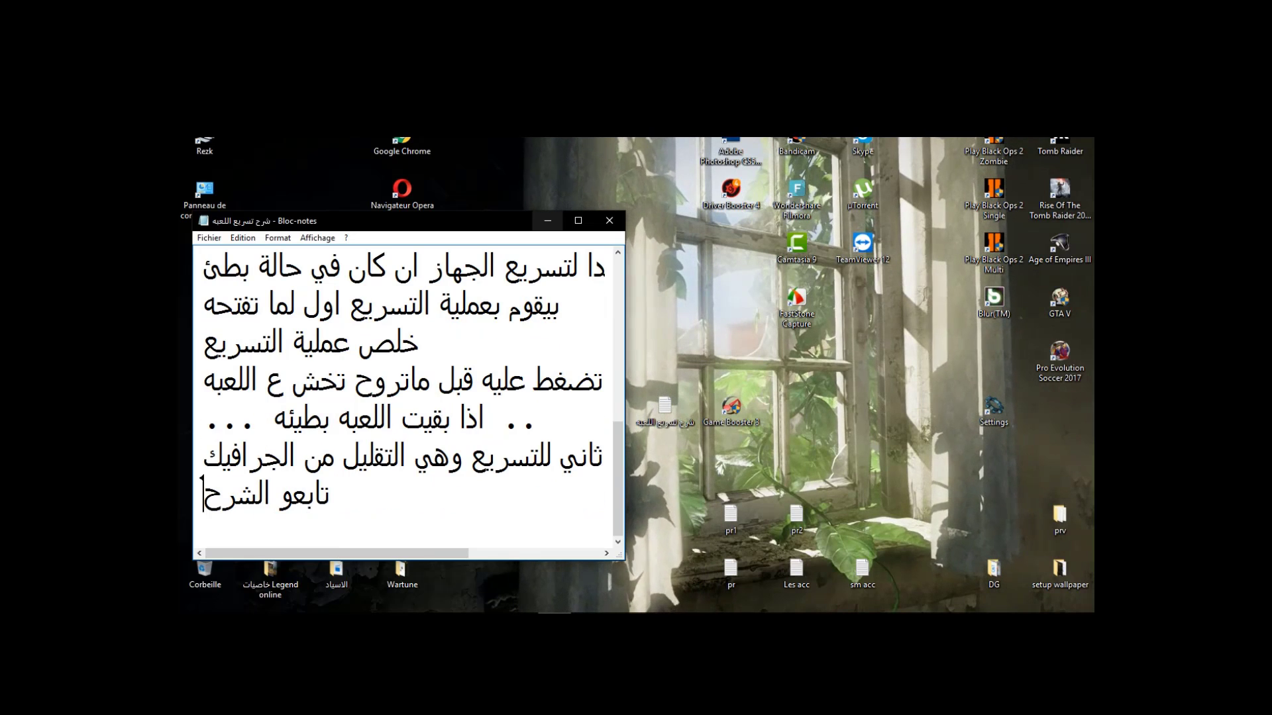
click(546, 221)
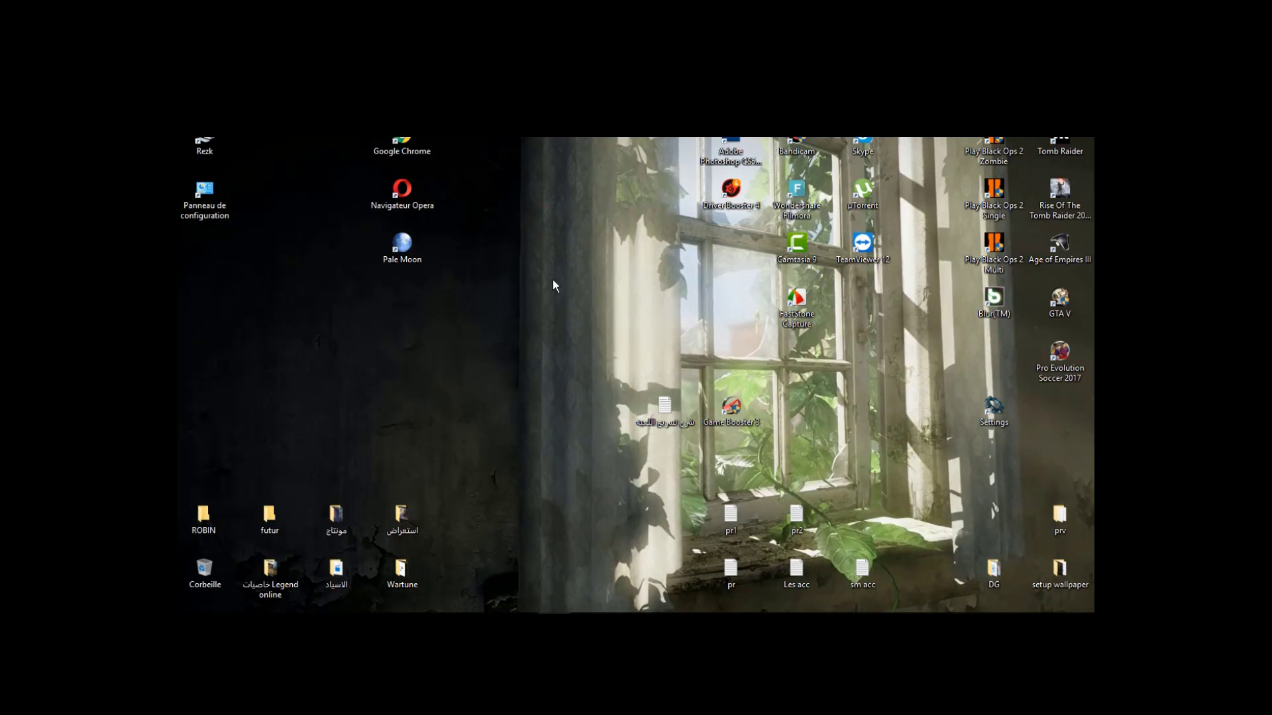
Open the performance options from this PC's advanced system settings and select "Ajuster afin d'obtenir les meilleures performances" for the visual effects
double_click(209, 150)
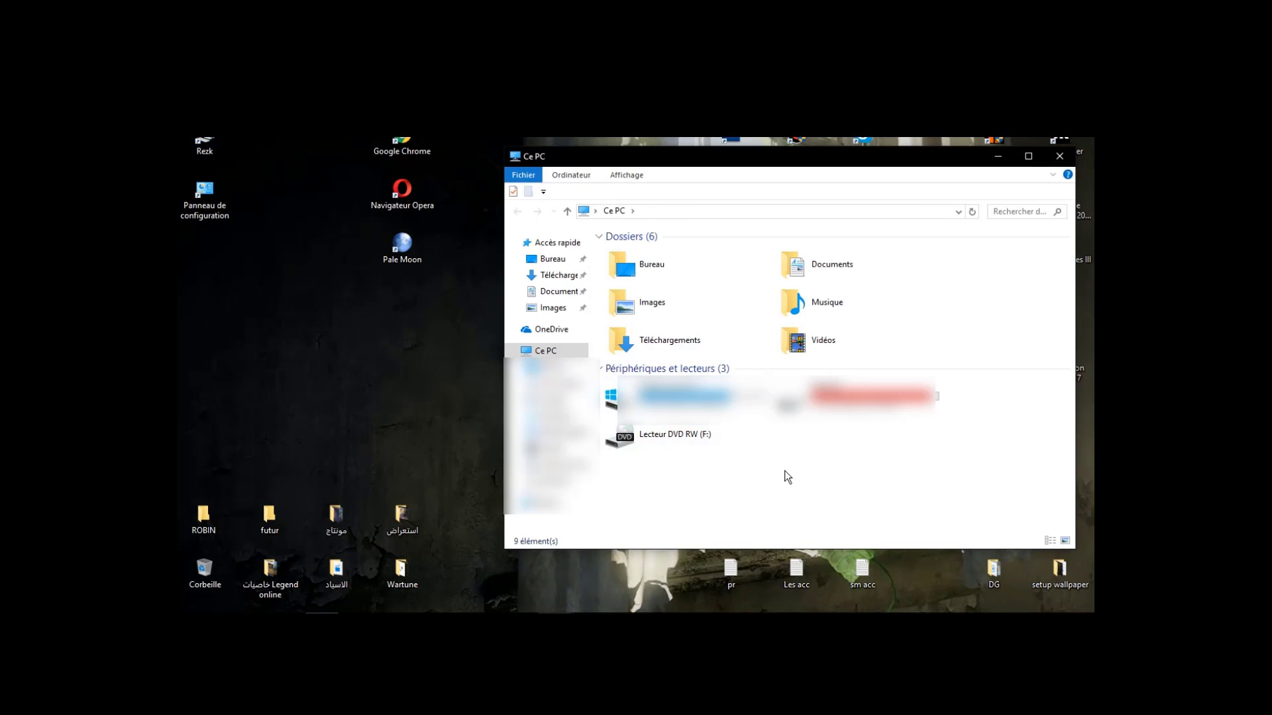
right_click(804, 456)
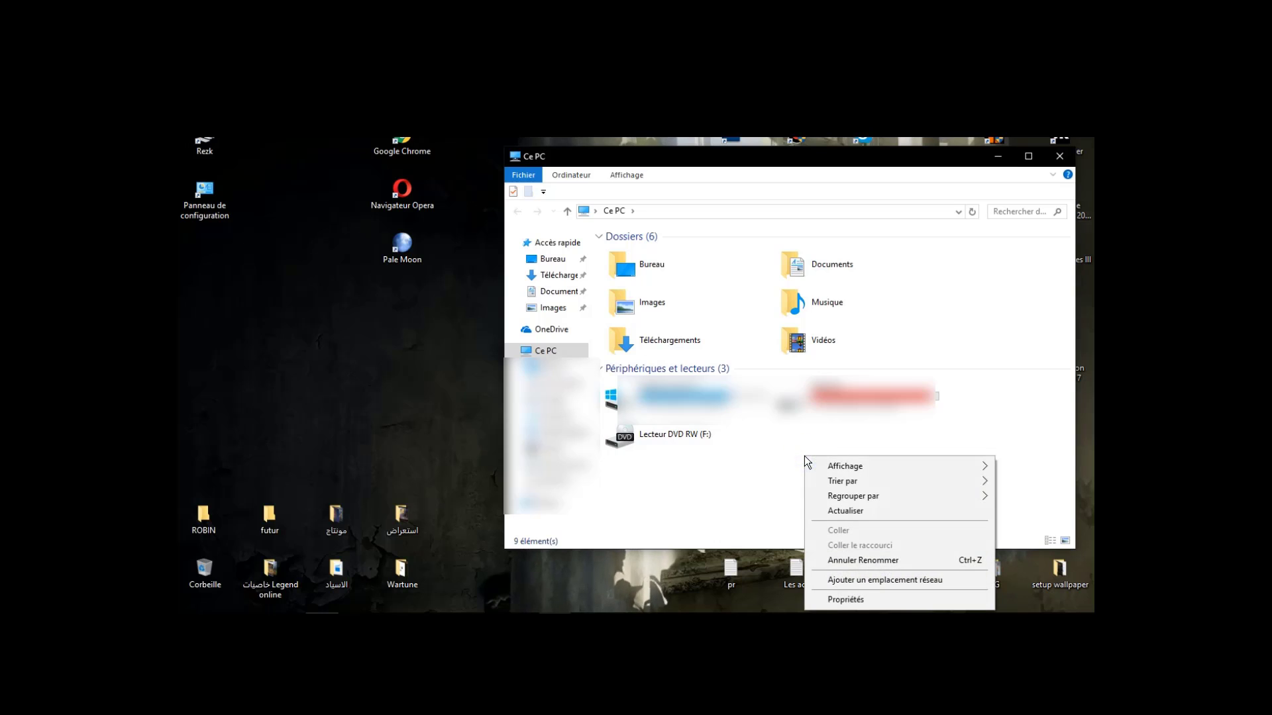
click(837, 600)
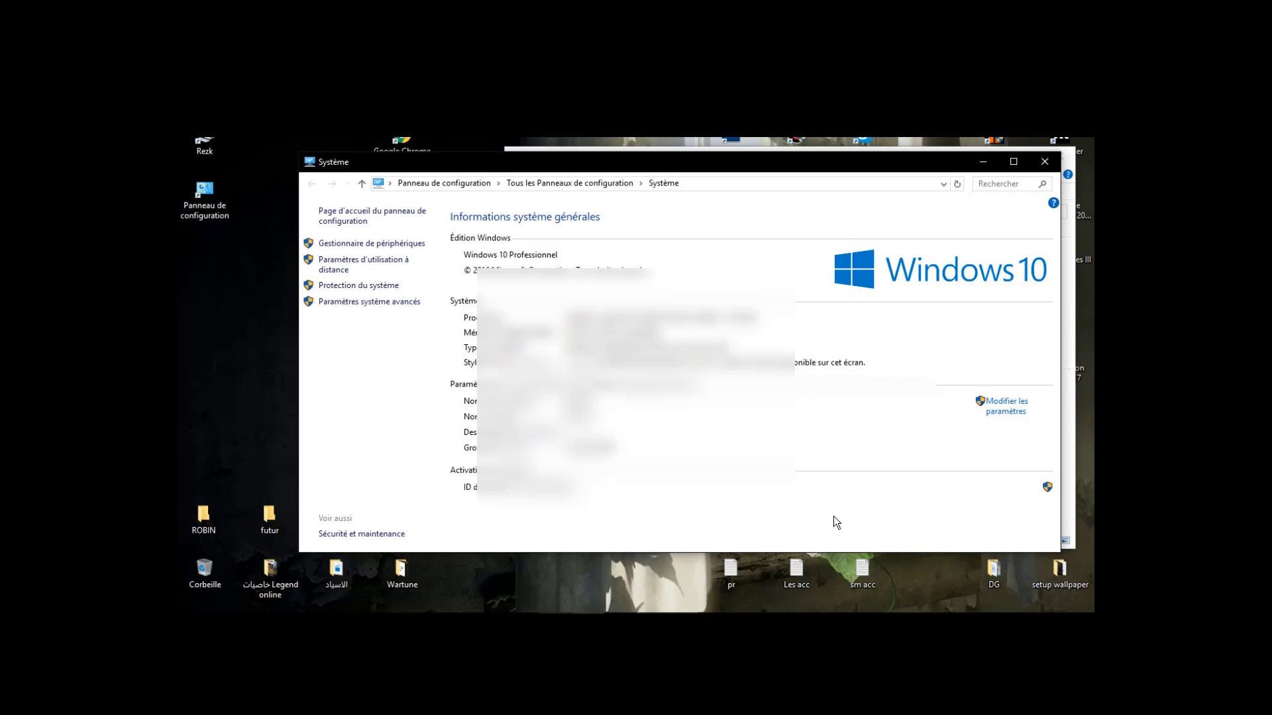
click(379, 303)
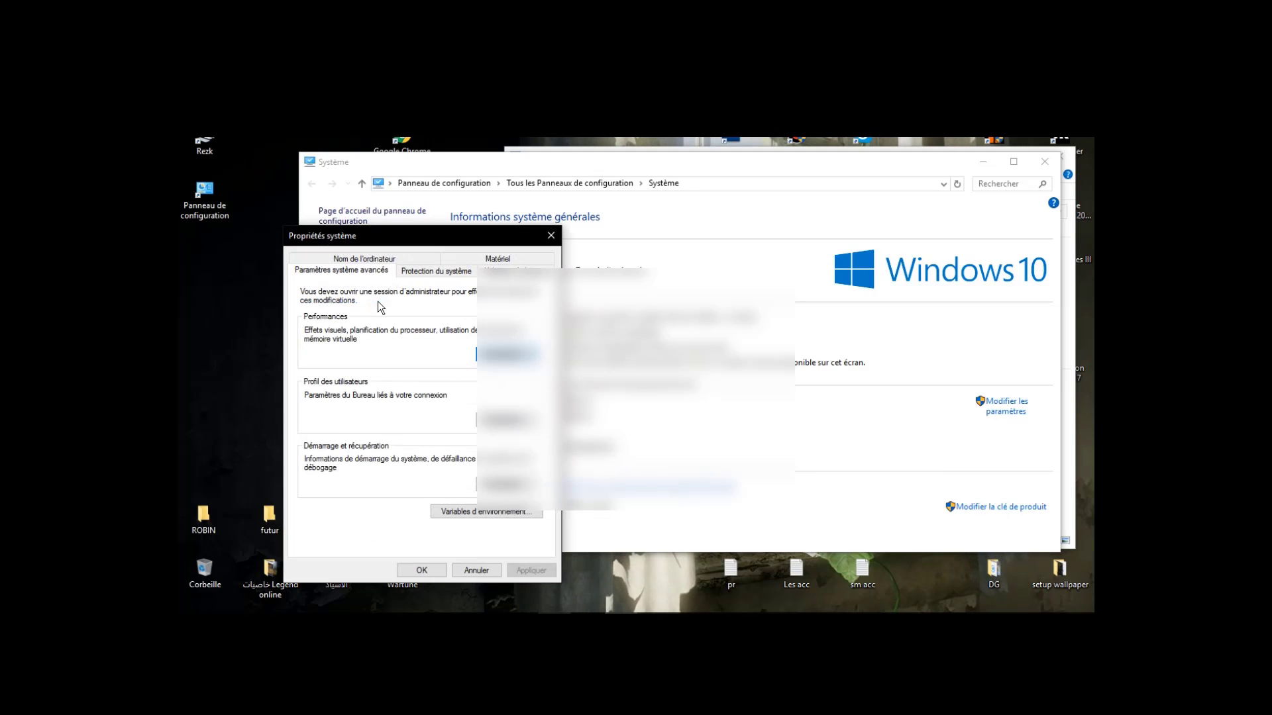
click(494, 356)
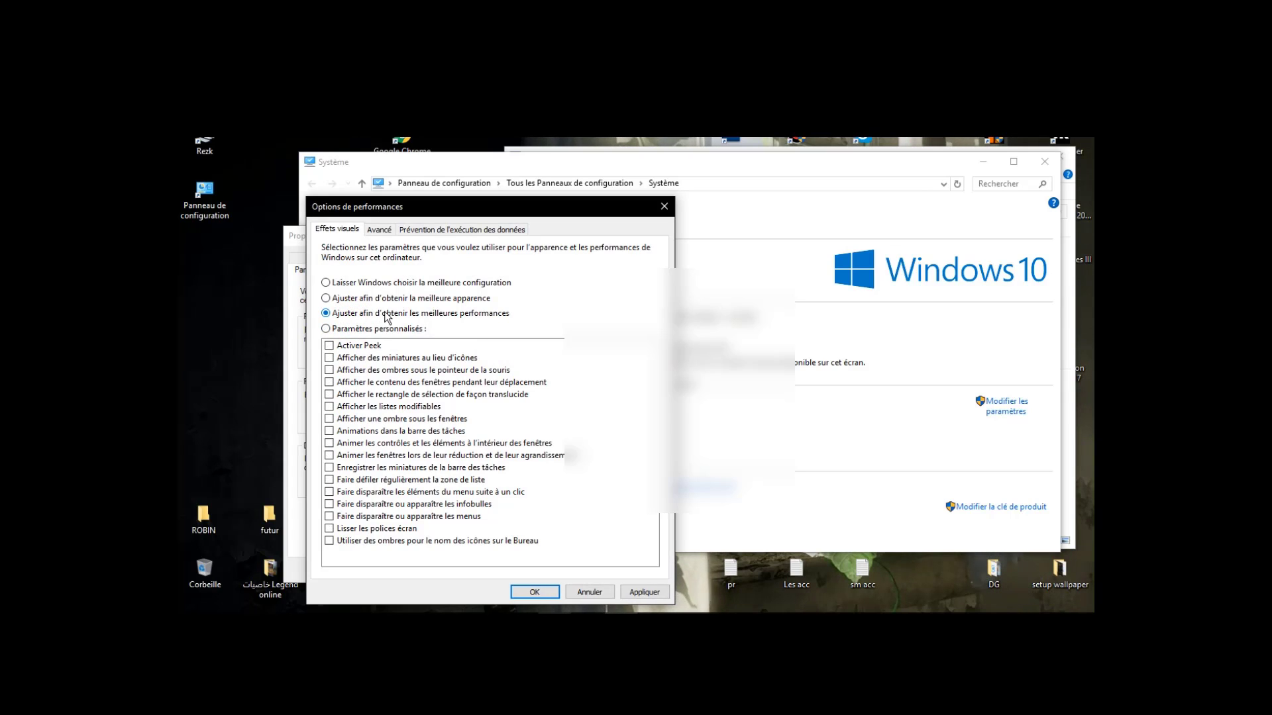
Bring the Notepad note back and add the line "تفتح ع الاعدادات" at its end, followed by a line break
click(556, 611)
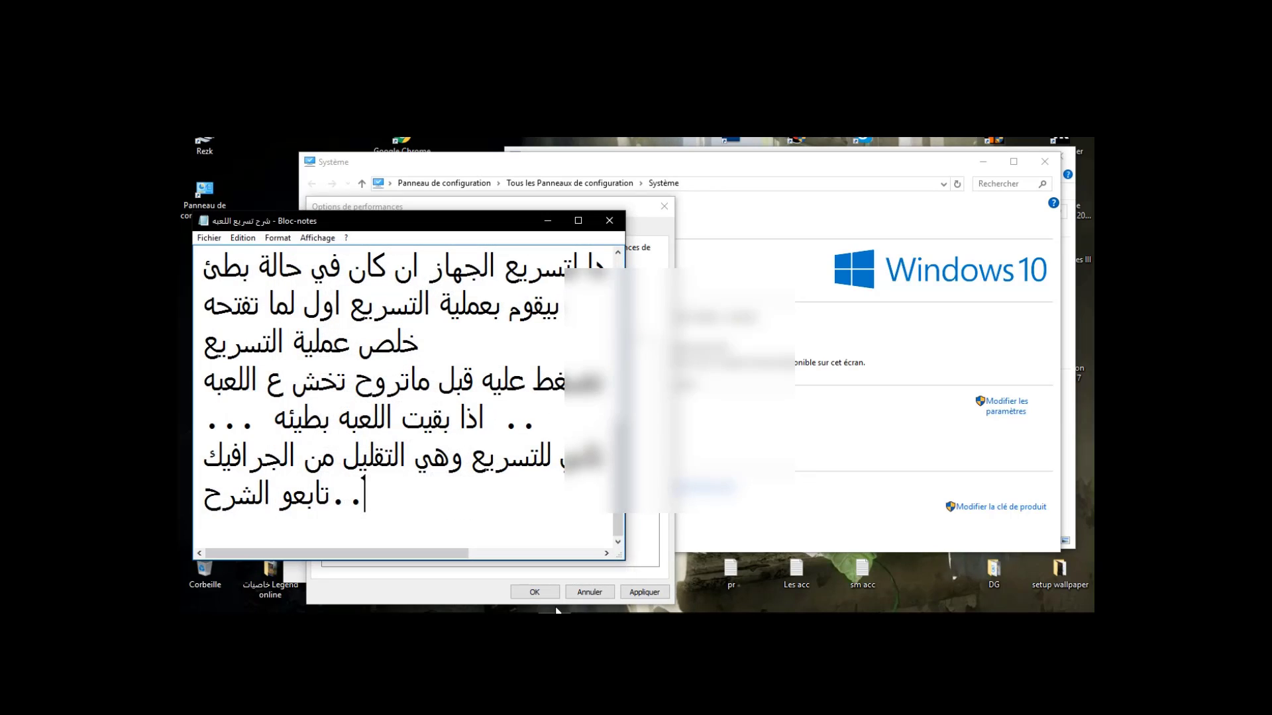
key(Return)
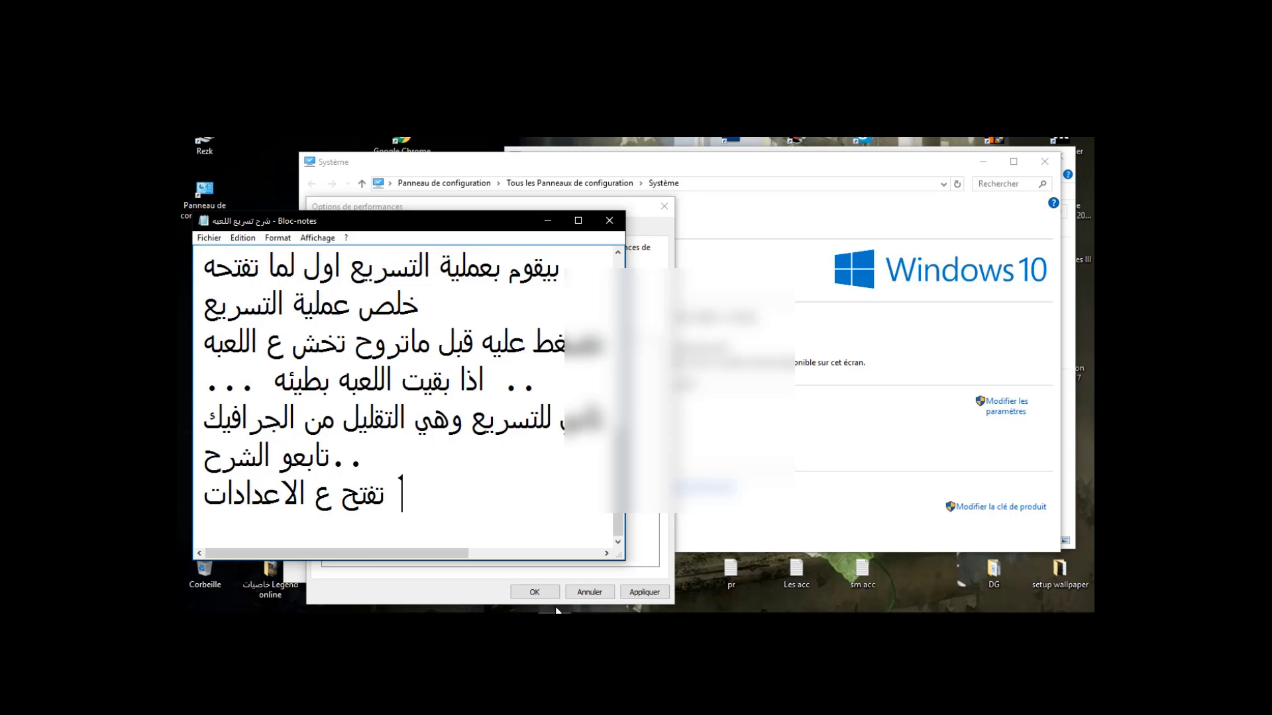
key(Return)
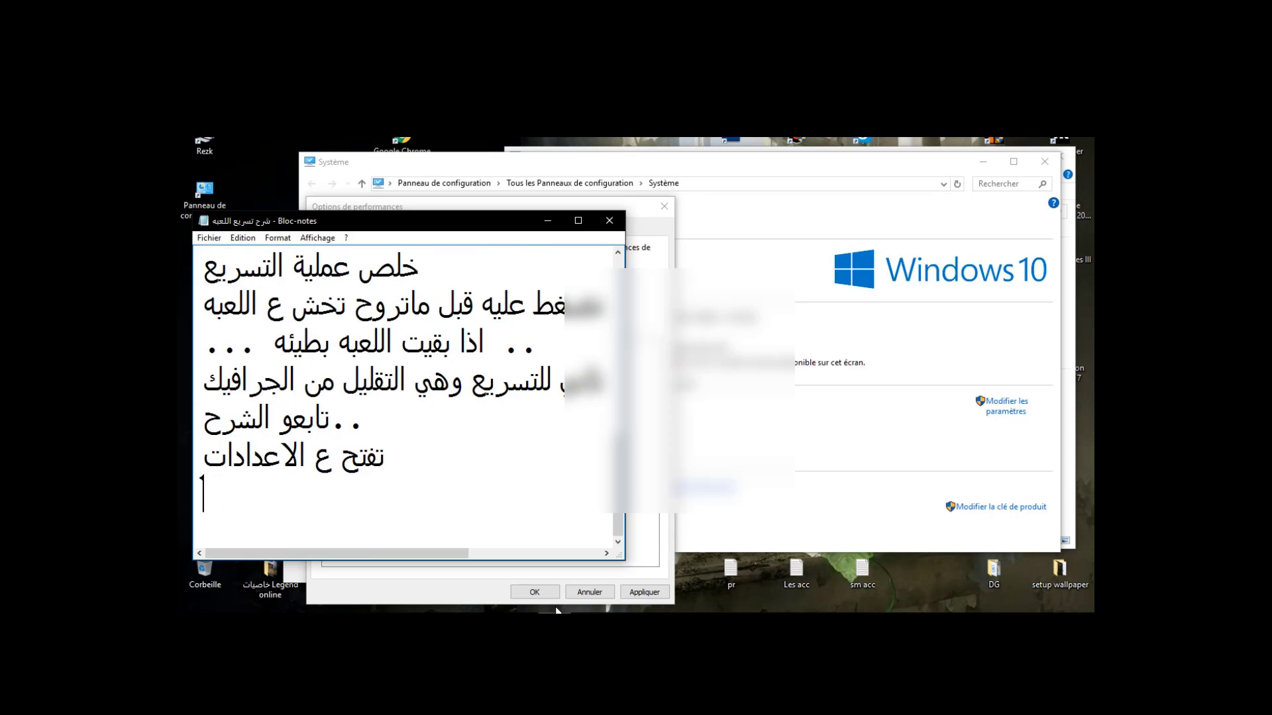
Write "وبعدها ثالث خانه ... لازالة اي جرافيك" on the last line of the Notepad note
text(وبعدها ثالث)
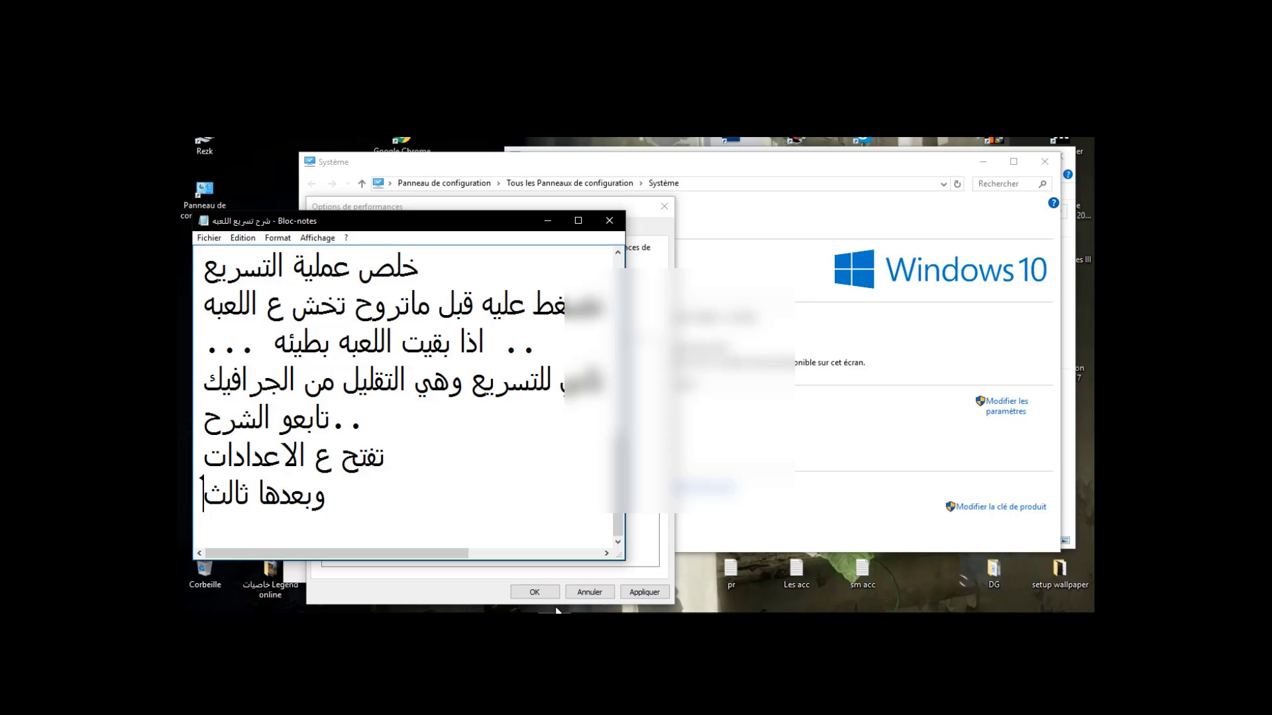
key(BackSpace)
key(BackSpace)
key(BackSpace)
key(BackSpace)
key(BackSpace)
key(BackSpace)
key(BackSpace)
key(BackSpace)
key(BackSpace)
key(BackSpace)
key(BackSpace)
text(وبعدها ثالث خانه ... ل)
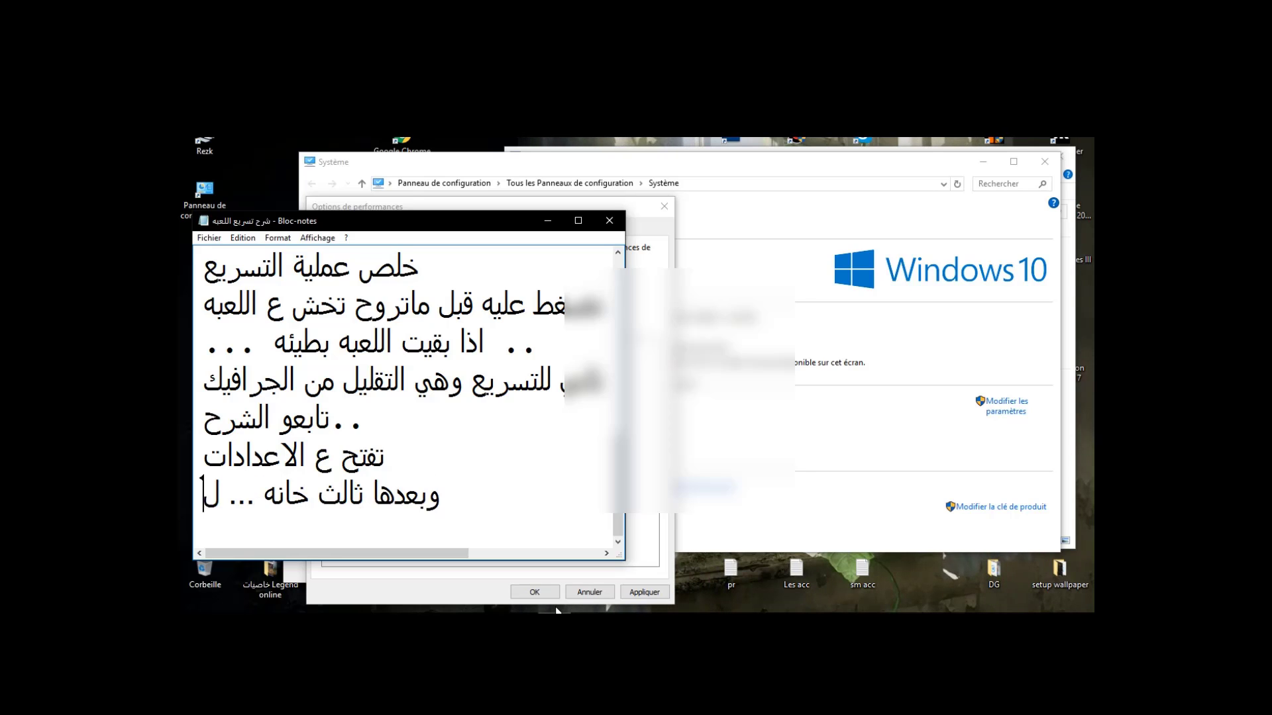
text(ازالة اي)
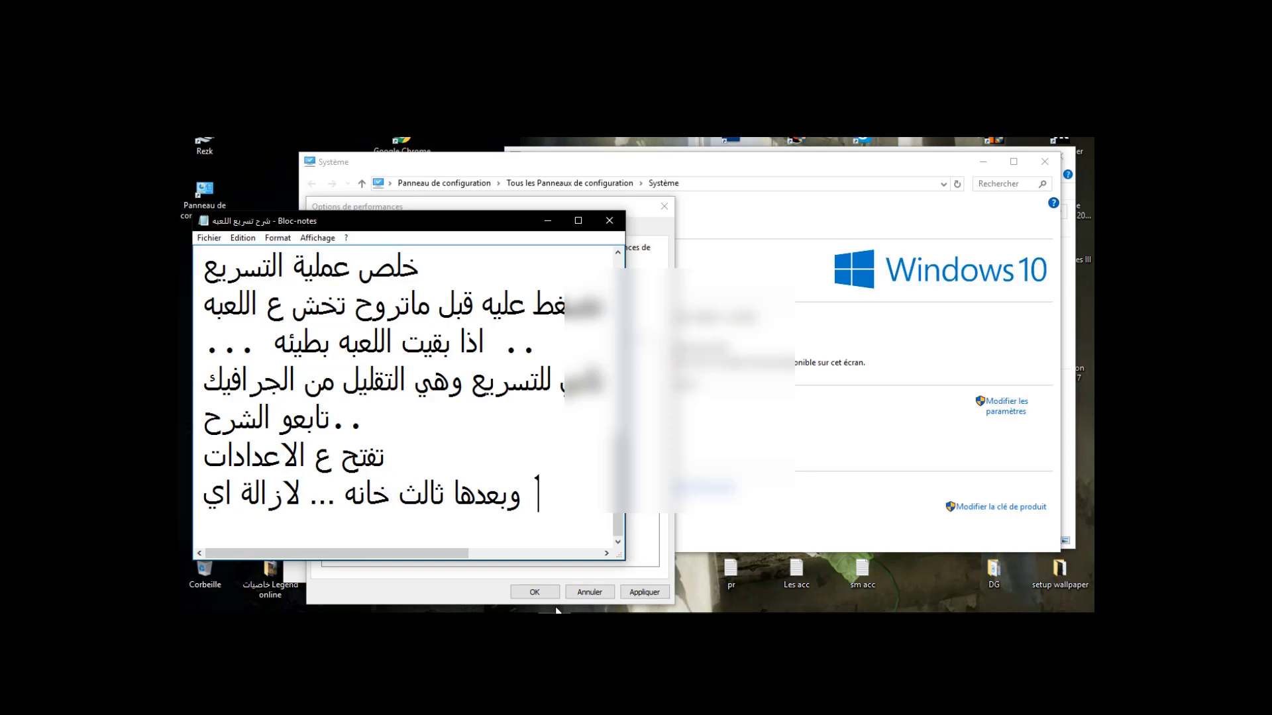
text( جرافيك)
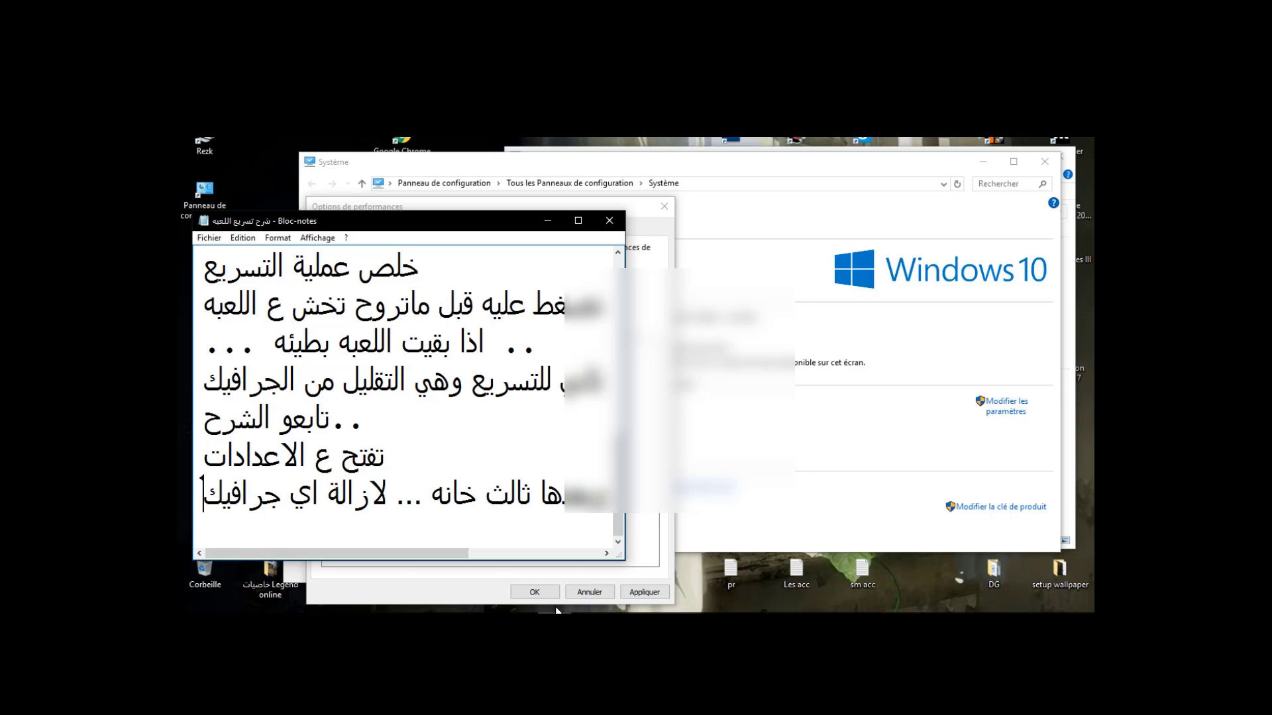
Continue the note's last line with ". وطبعا مايأثر ع اللعبه من ناحية الجرافيك" and end it with a line break
key(Home)
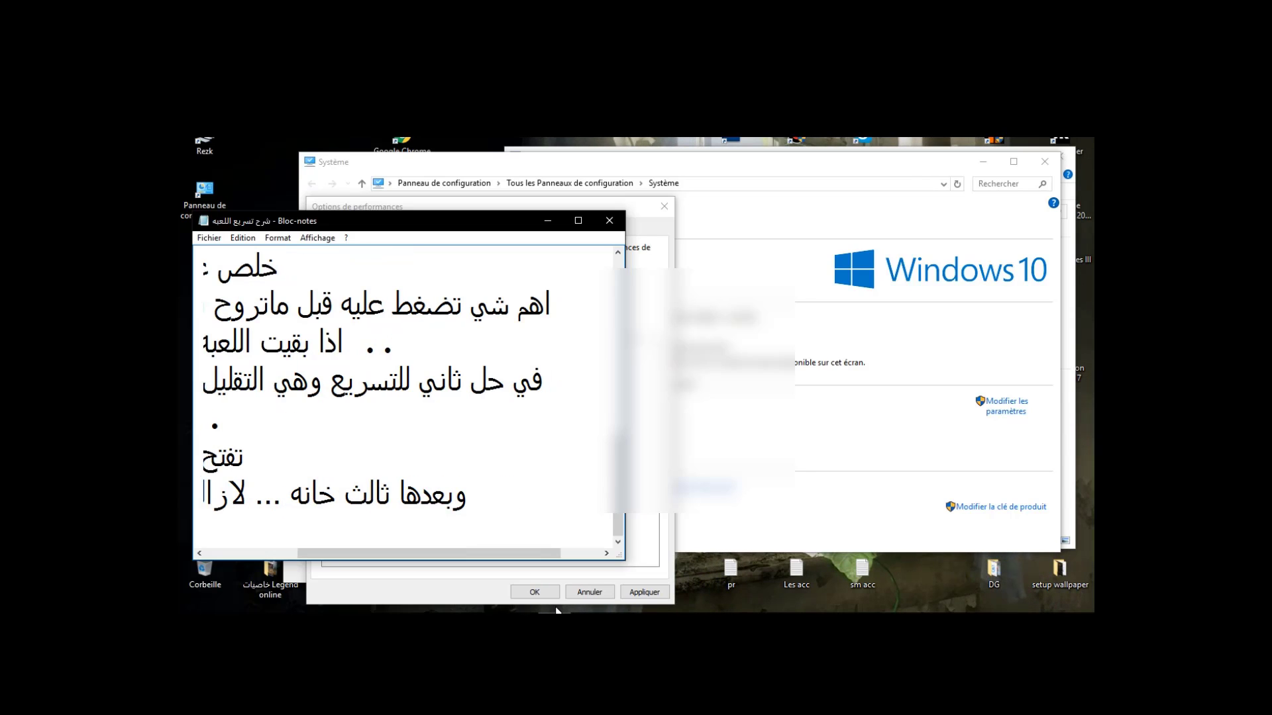
text(. وطبعا)
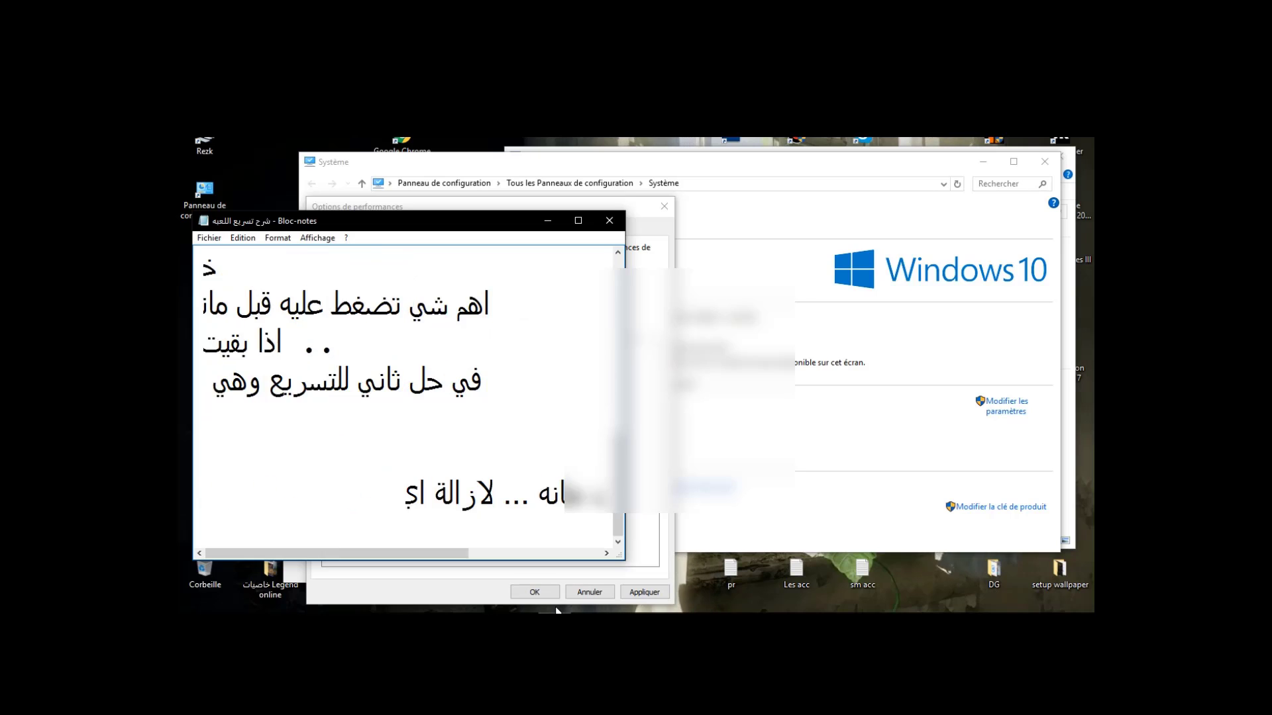
text( مايأثر ع ال)
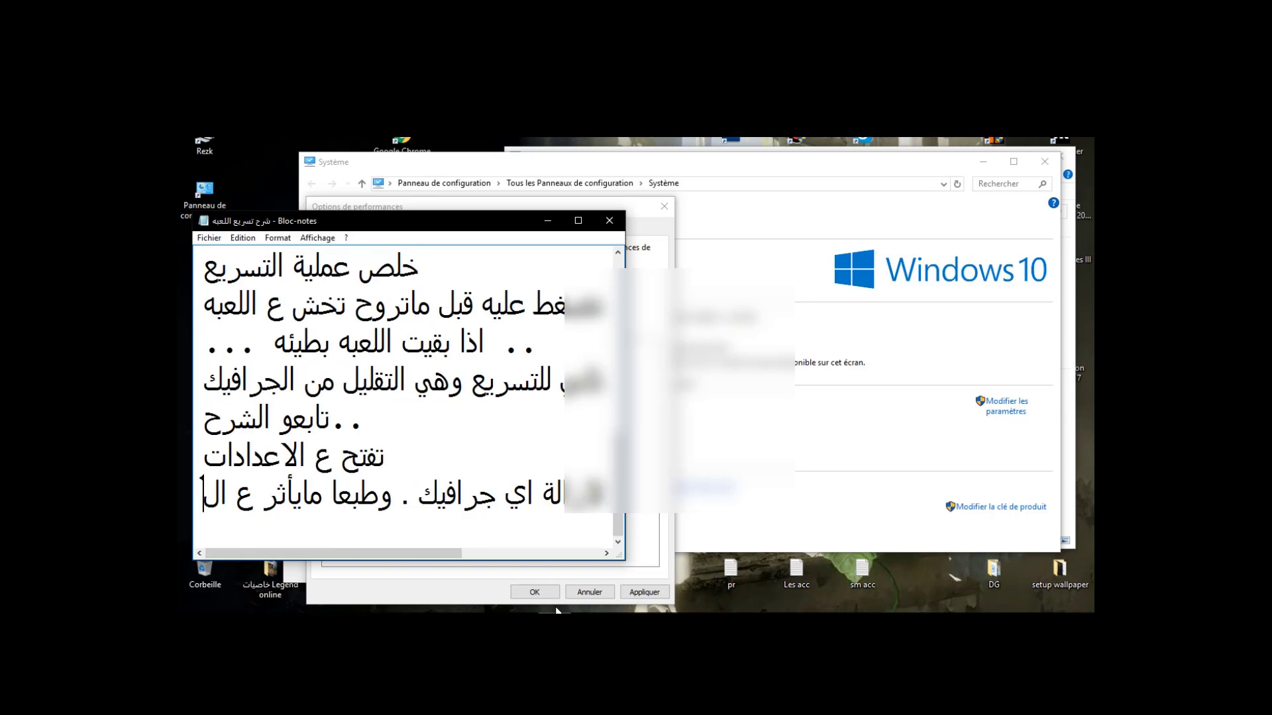
text(لعبه من ناحية)
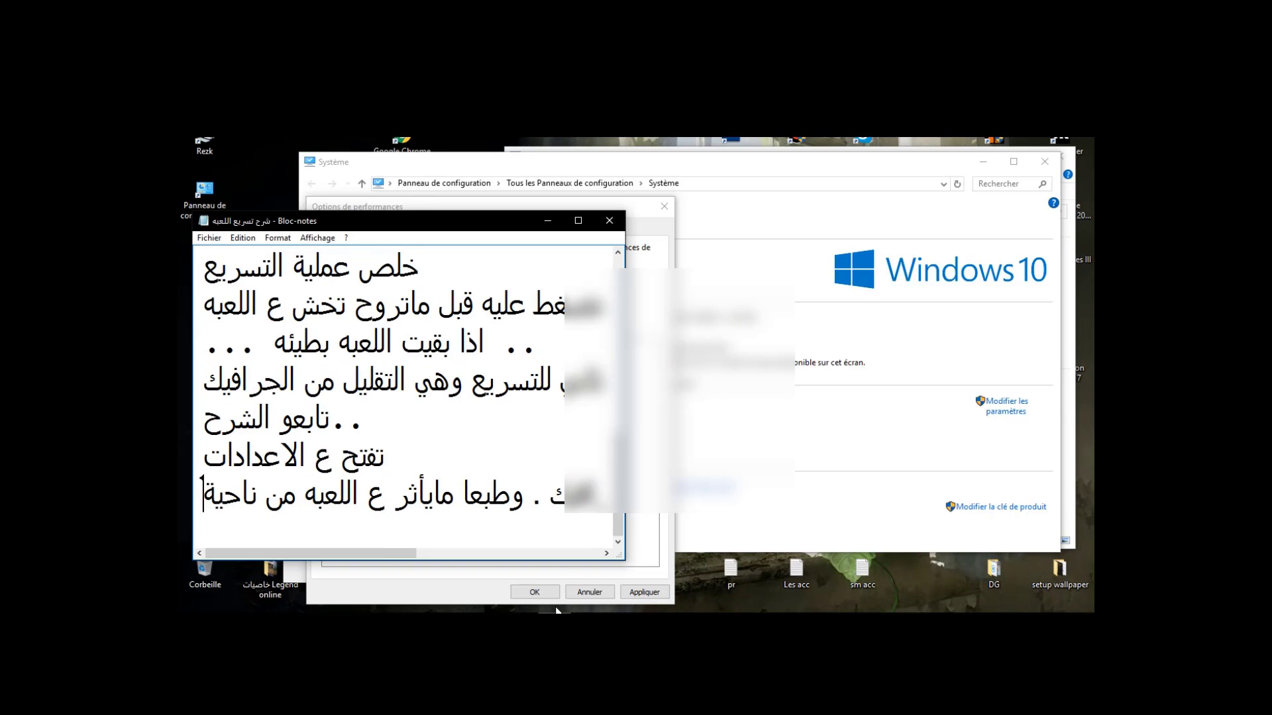
text( الجرافيك)
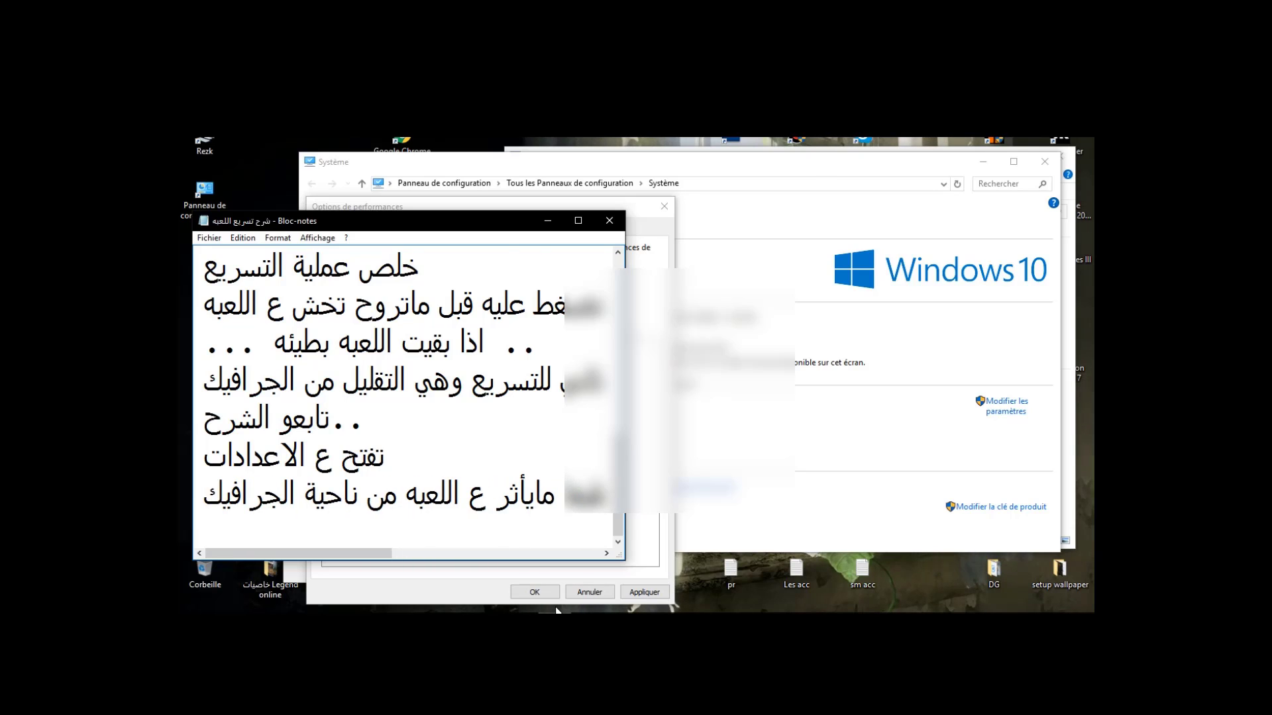
key(Return)
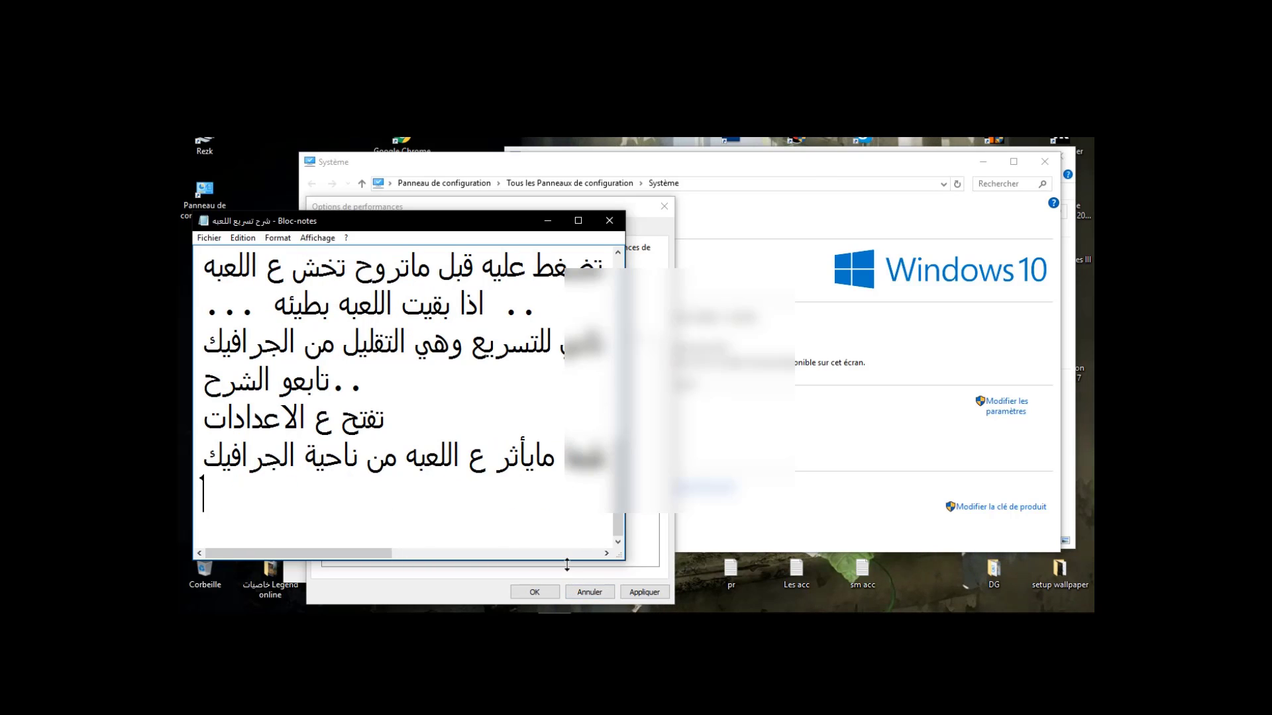
Minimise the note, apply and confirm the best-performance visual effects, and clear the system windows off the desktop
click(547, 221)
click(639, 592)
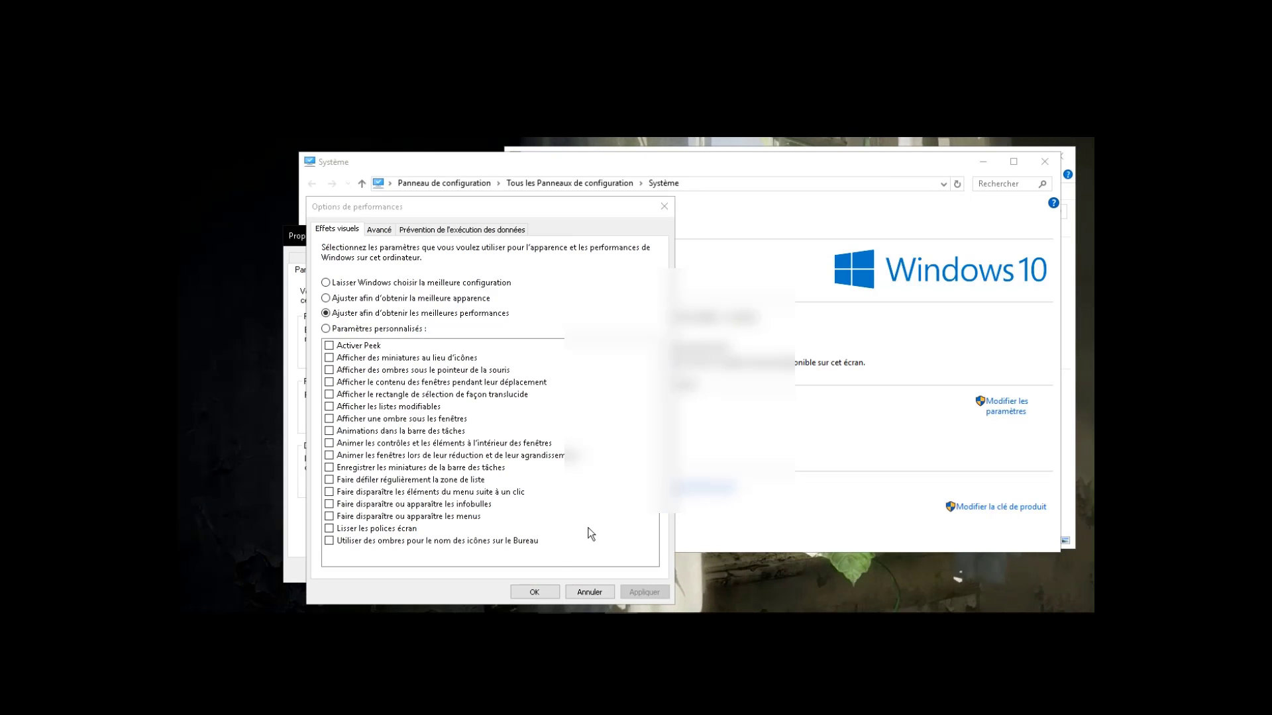
click(537, 592)
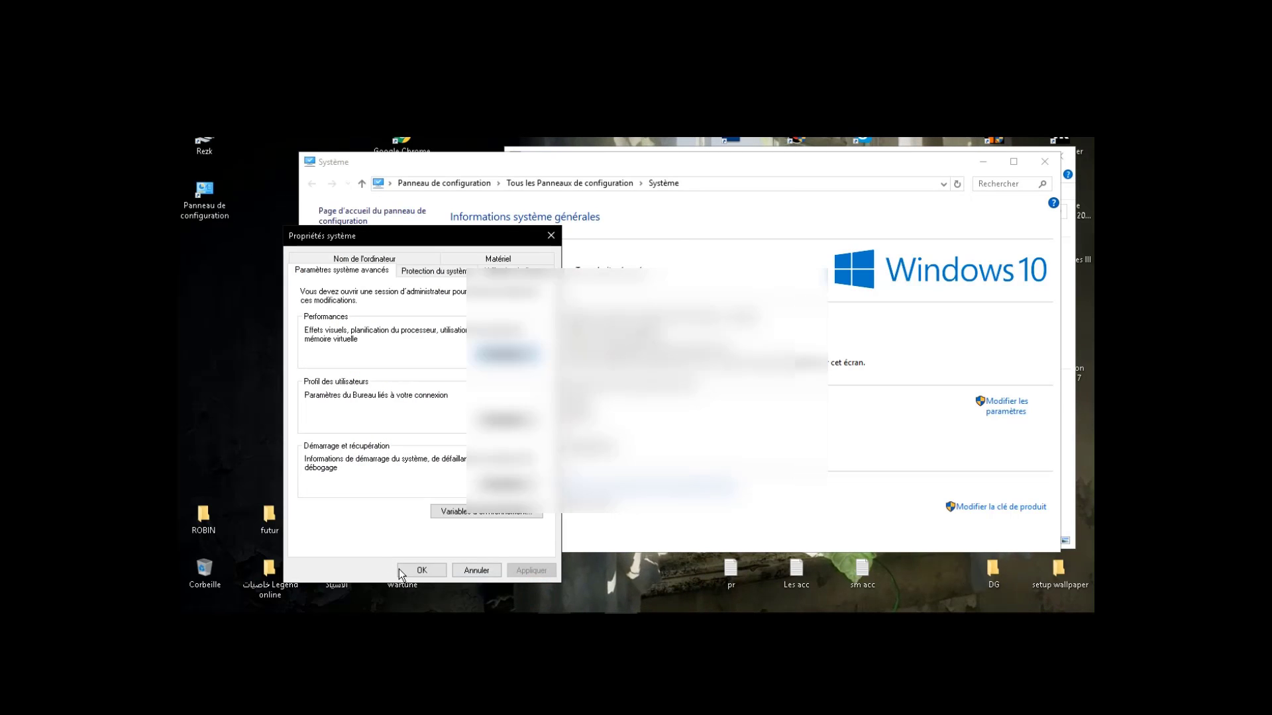
click(418, 570)
click(982, 162)
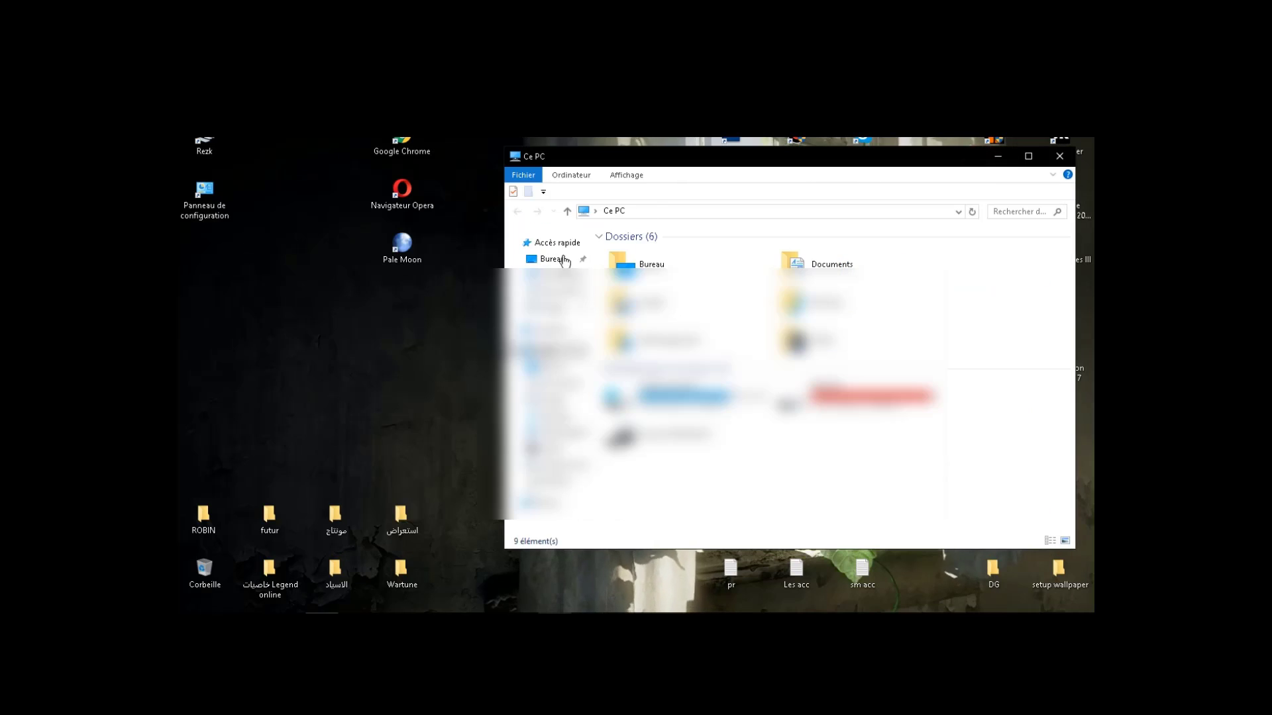
click(1002, 148)
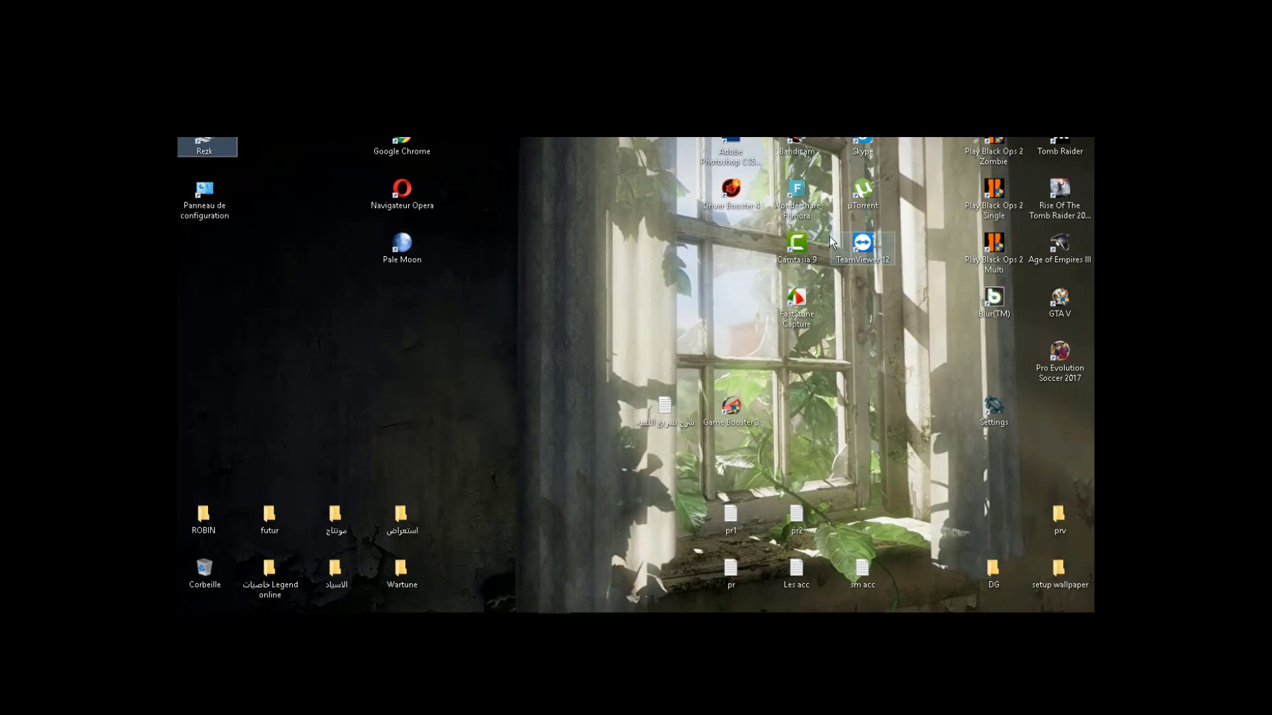
Refresh the Windows desktop several times in a row
right_click(578, 333)
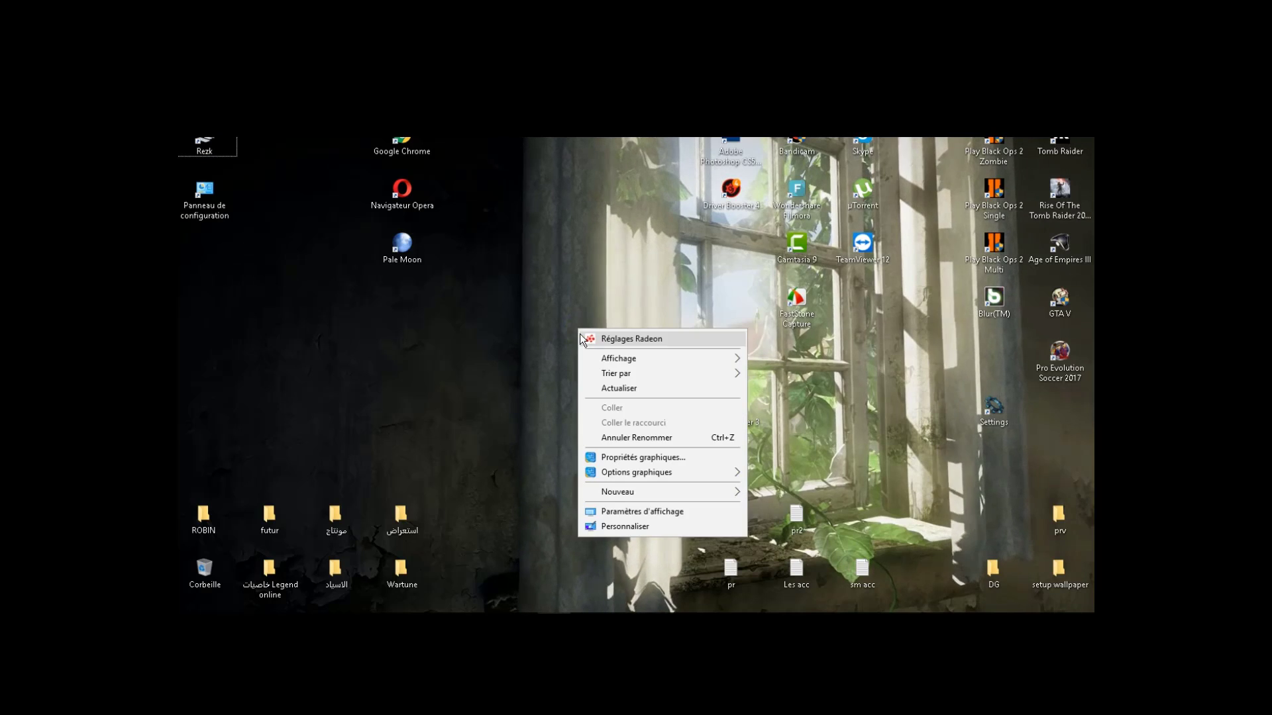
click(581, 336)
right_click(579, 326)
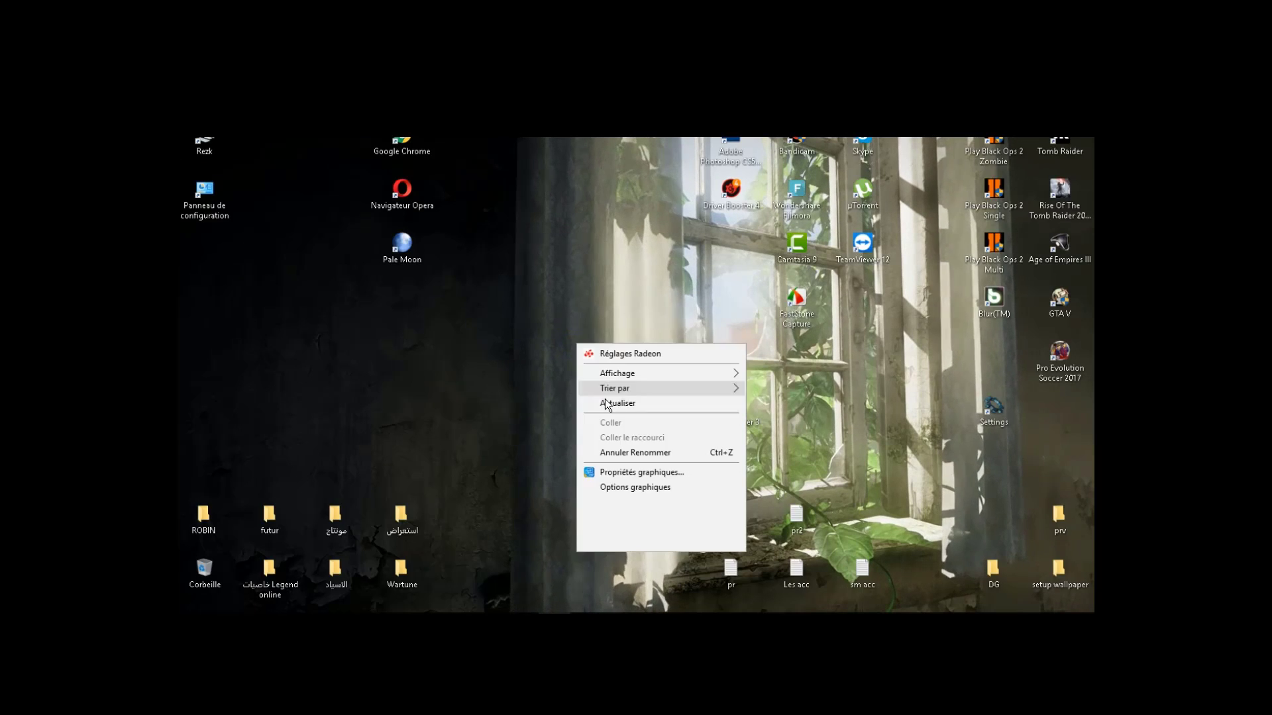
click(618, 384)
right_click(580, 326)
click(617, 384)
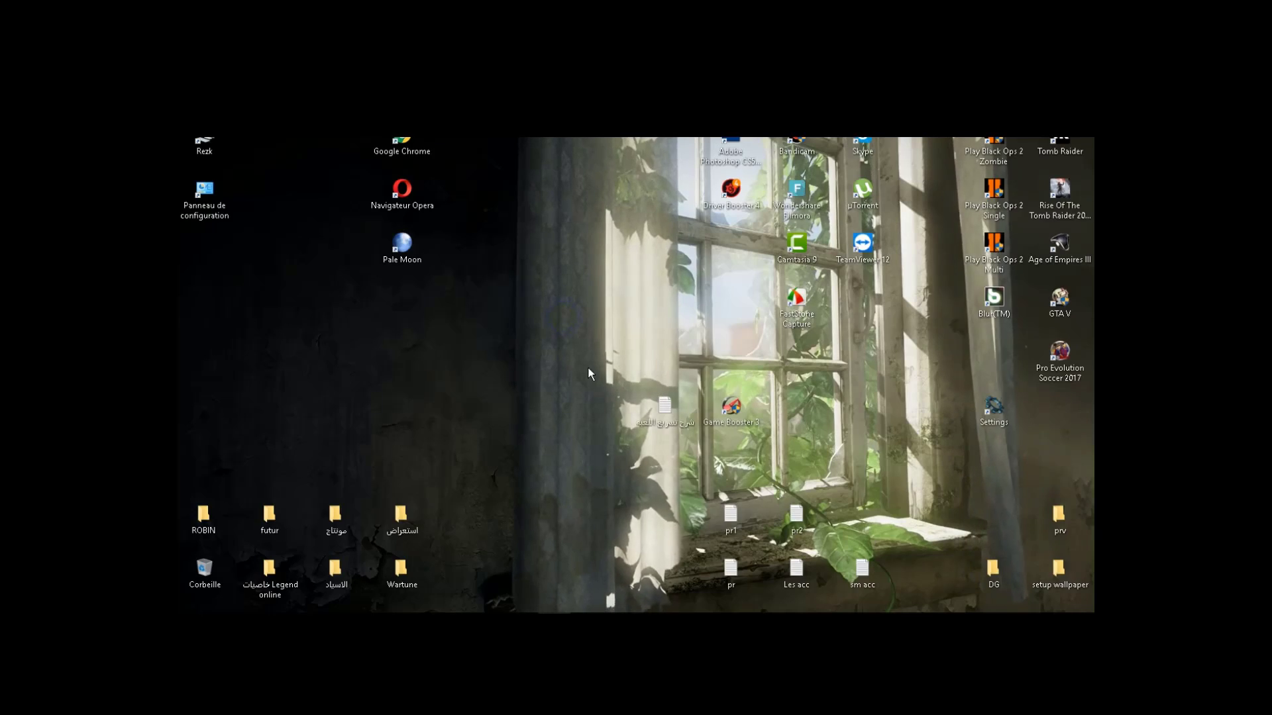
right_click(580, 326)
click(618, 384)
Bring the Notepad note back and add the line "جربو الطريقه وادعولنا .." at its end, followed by a line break
double_click(662, 411)
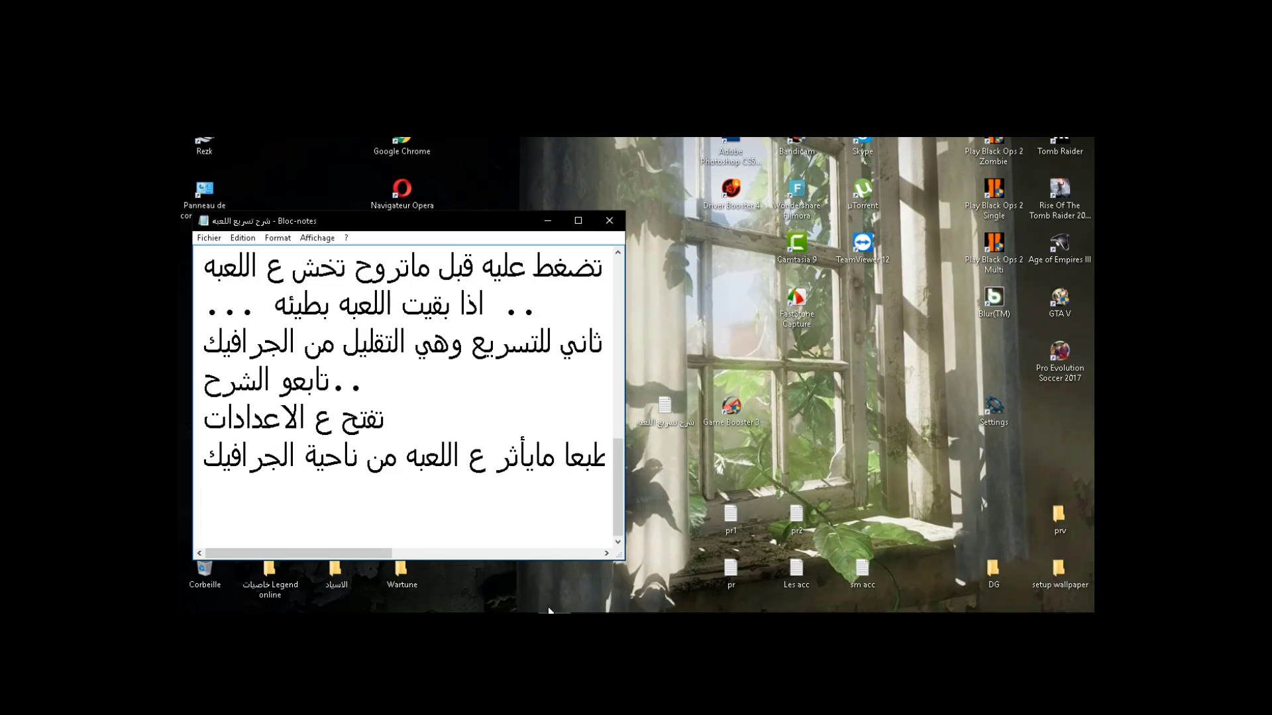
text(جربو الطر)
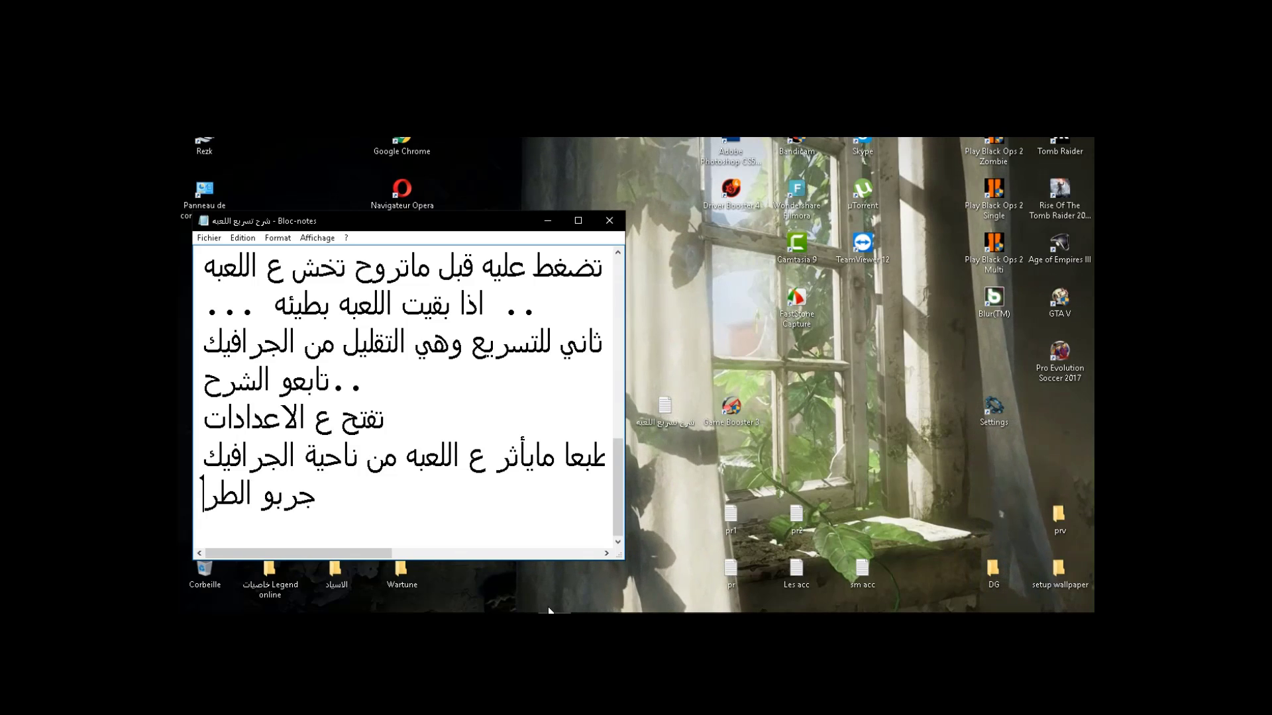
text(يقه وادعولنا ..)
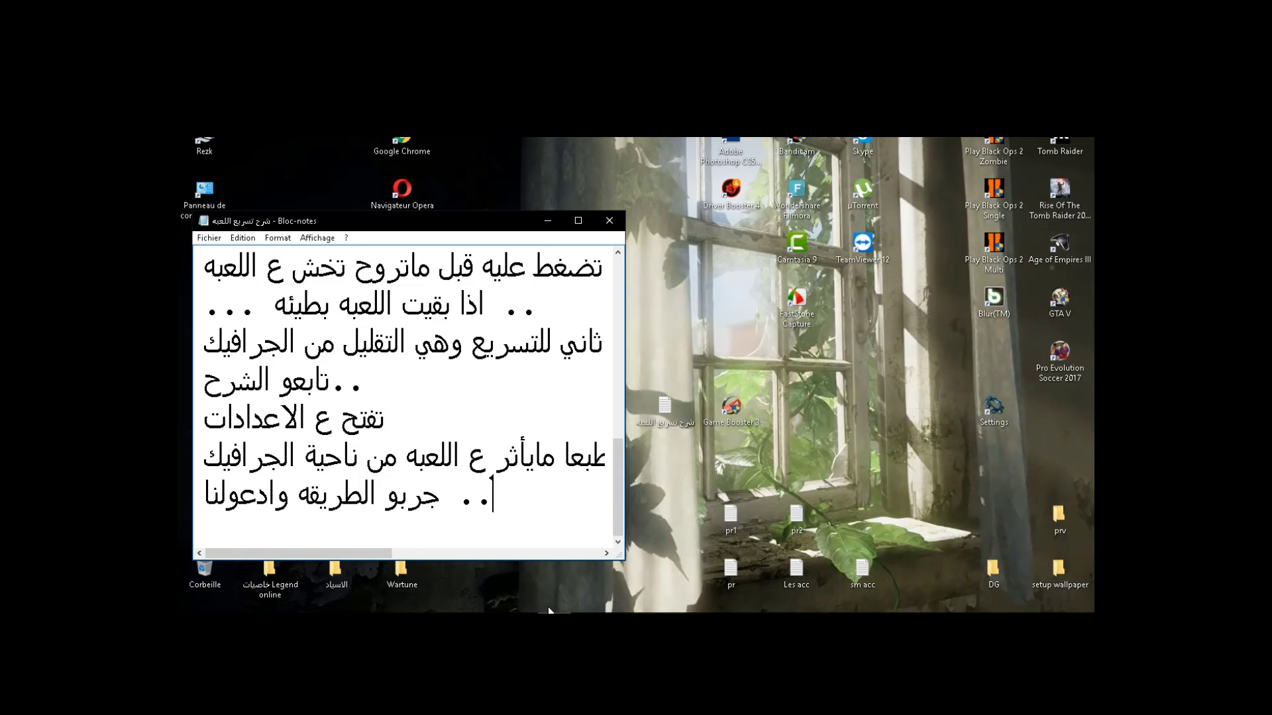
key(Return)
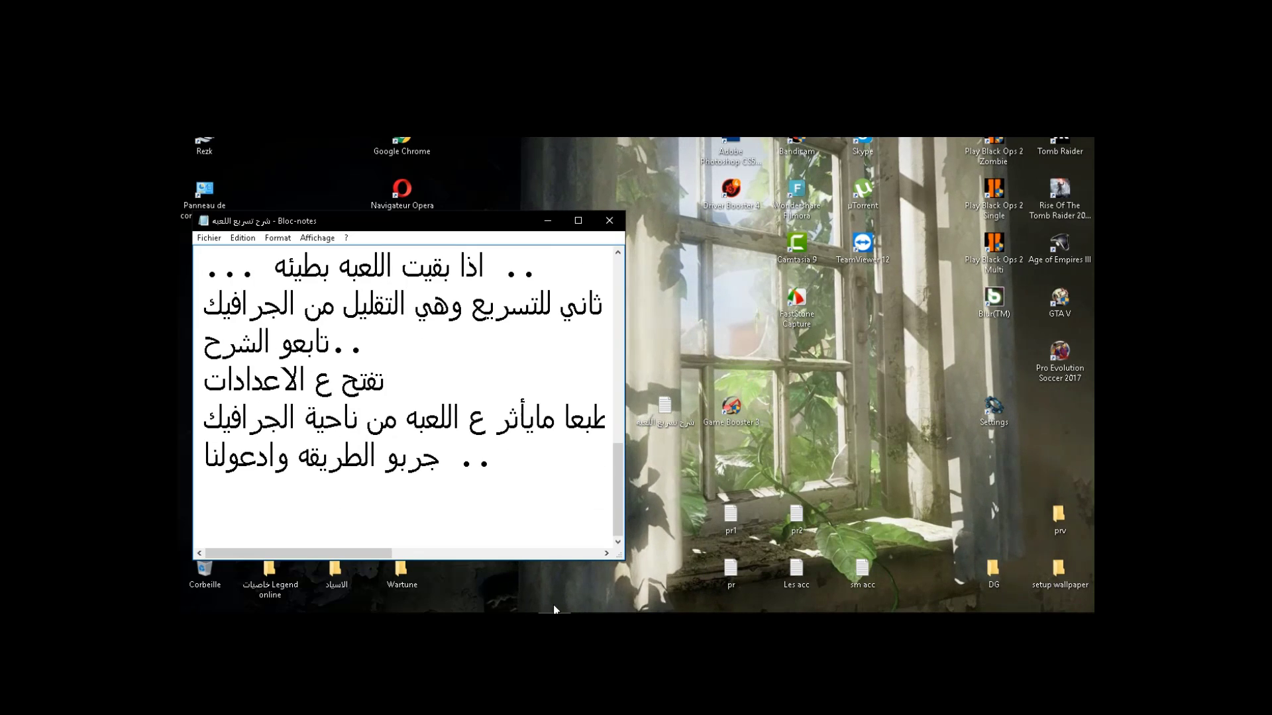
Write the greeting "تحياتي ..." on the note's last line and end it with a line break
text(تحياتي )
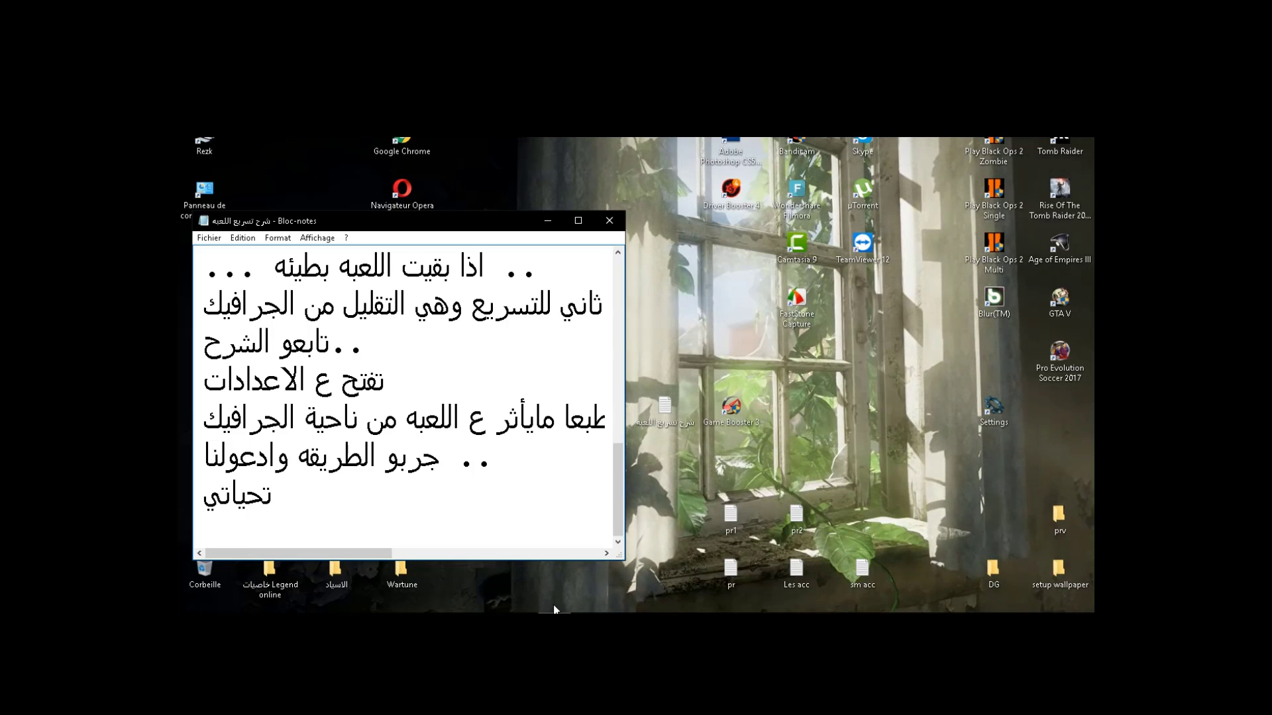
text(...)
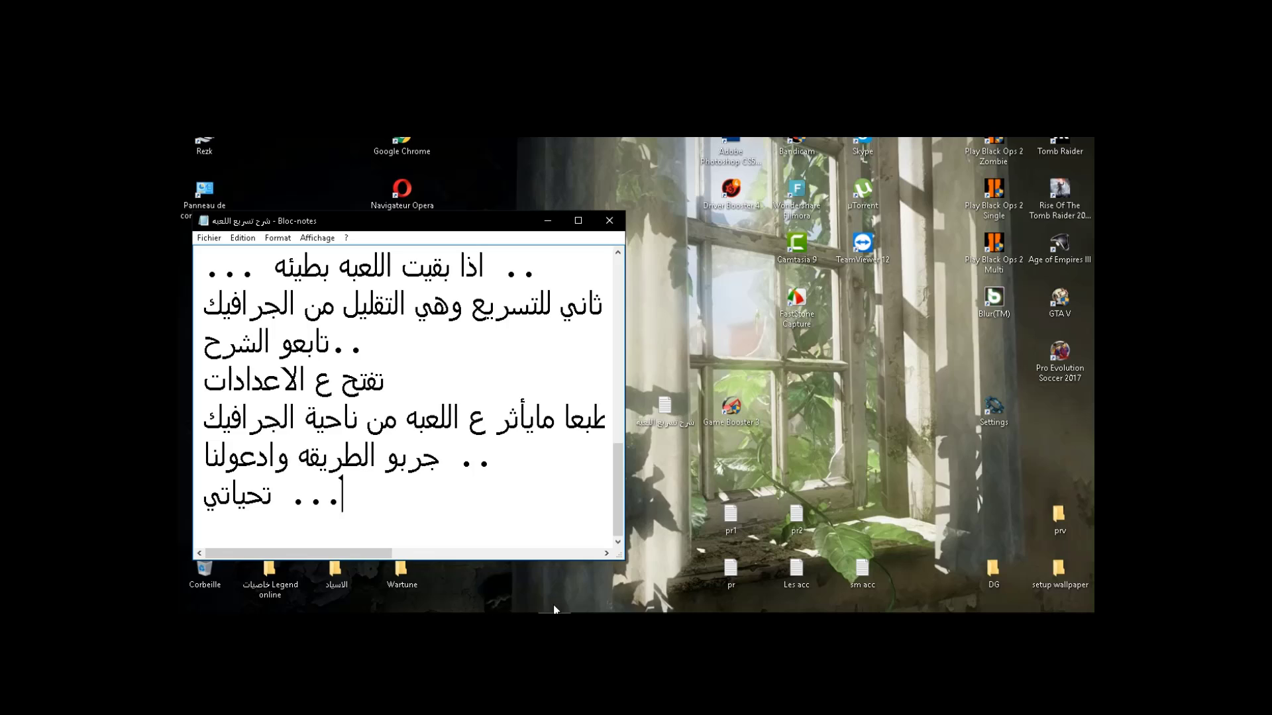
key(Return)
Add "في فيديو آخر ان شاء الله ." as the note's closing line, end it with a line break and minimise the note
text(في فيديو)
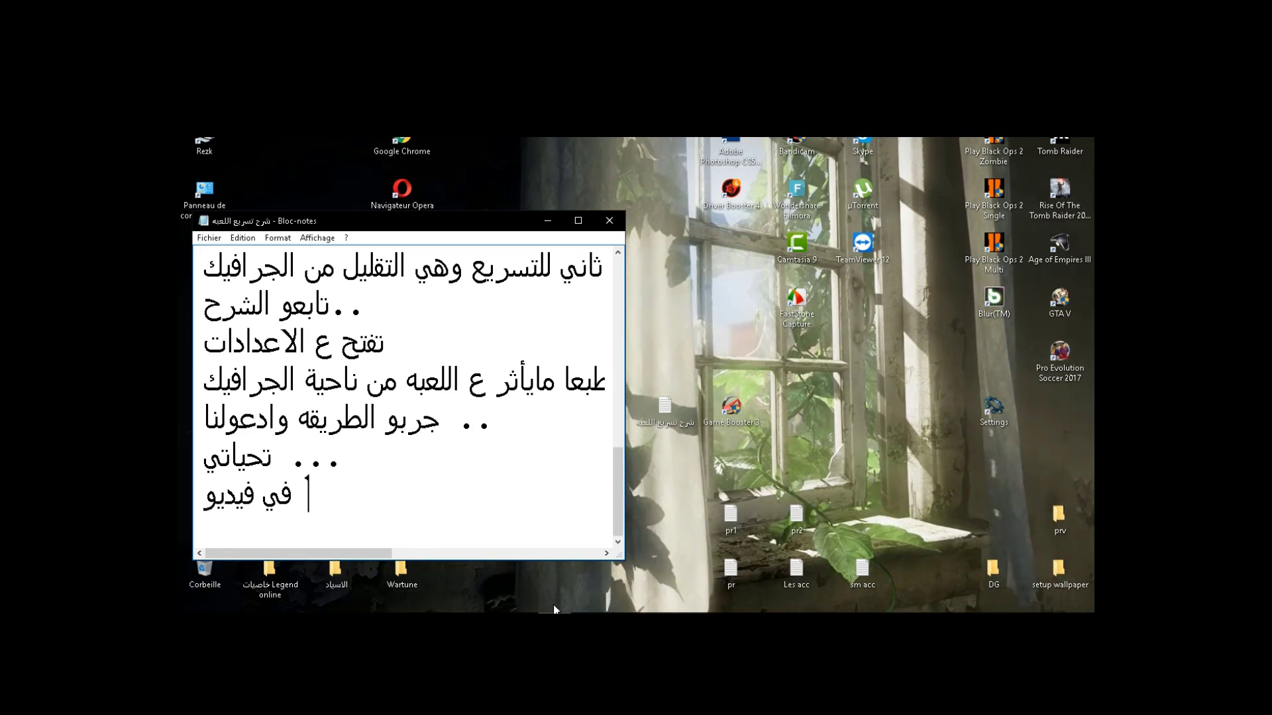
text( قادم ان شاء)
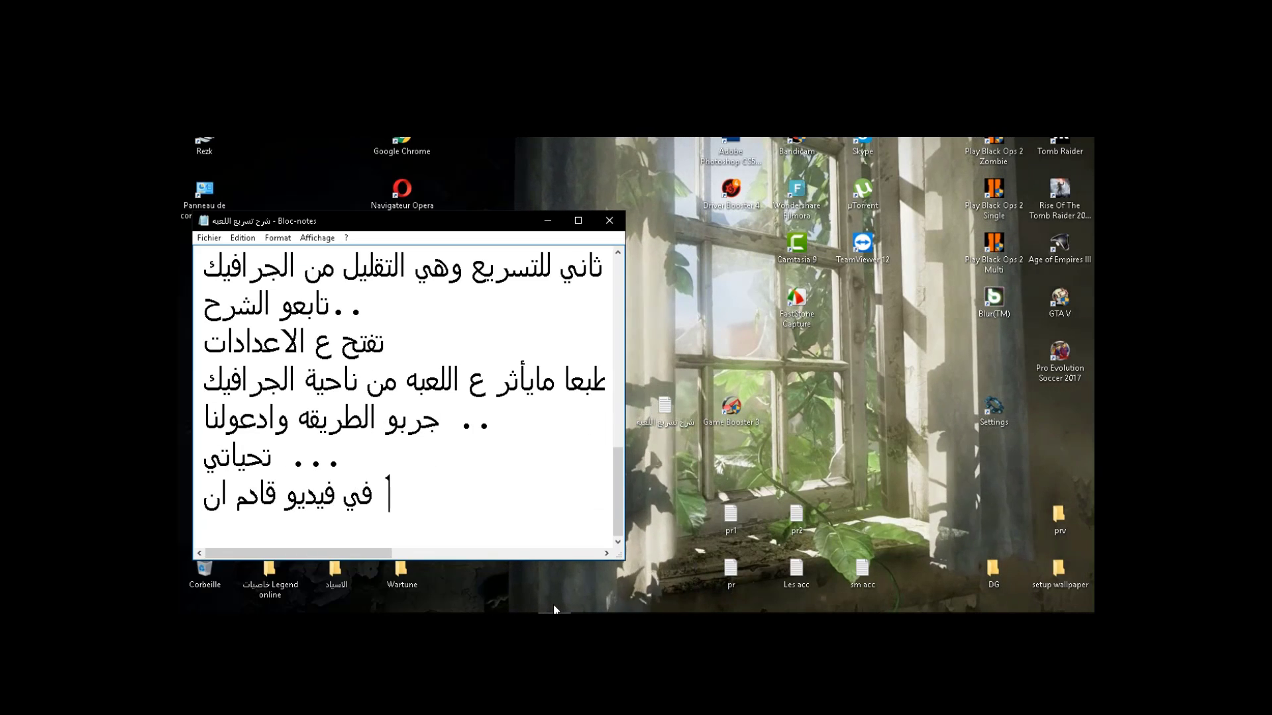
key(BackSpace)
key(BackSpace)
key(BackSpace)
key(BackSpace)
key(BackSpace)
key(BackSpace)
key(BackSpace)
key(BackSpace)
key(BackSpace)
key(BackSpace)
key(BackSpace)
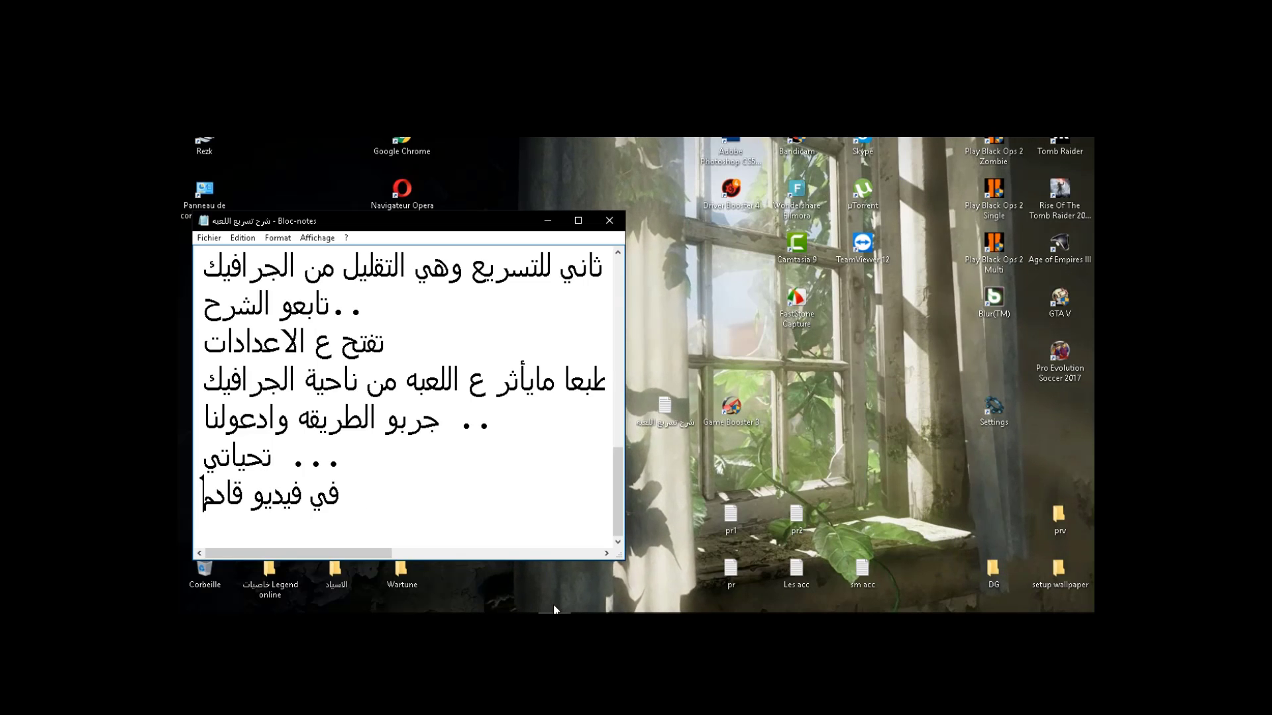
text(آخر ان شاء الله)
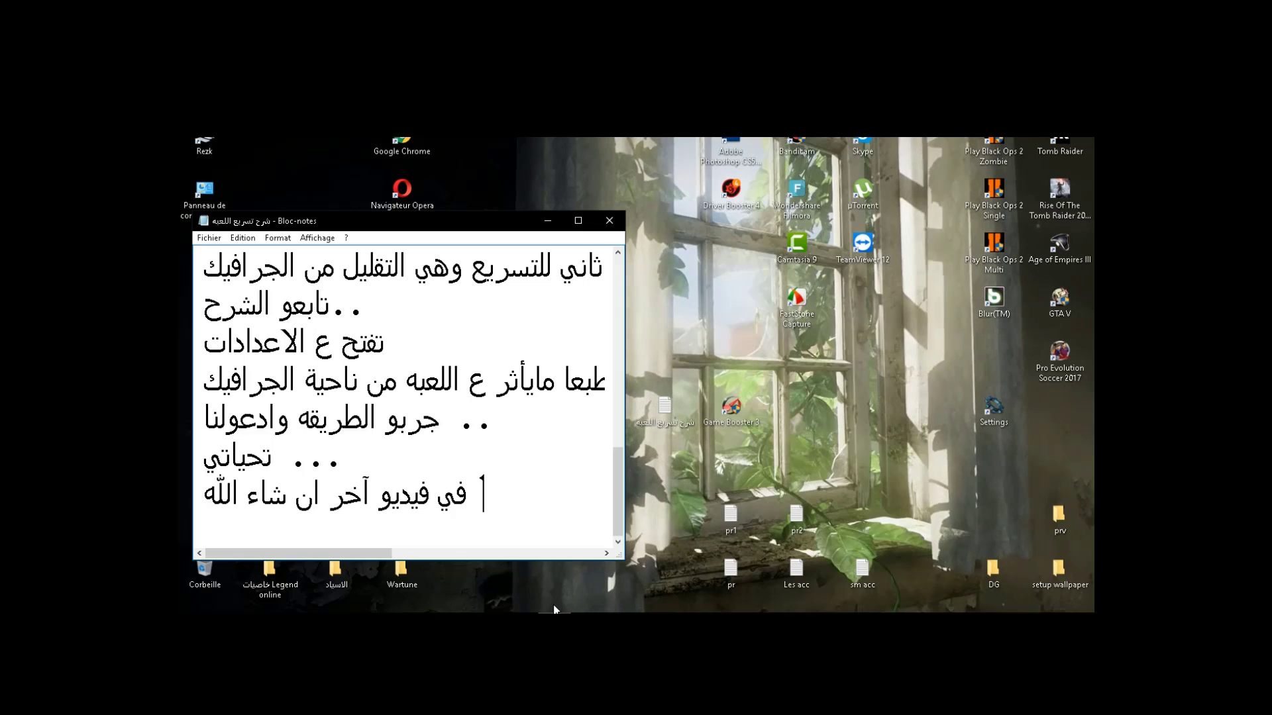
text(  .)
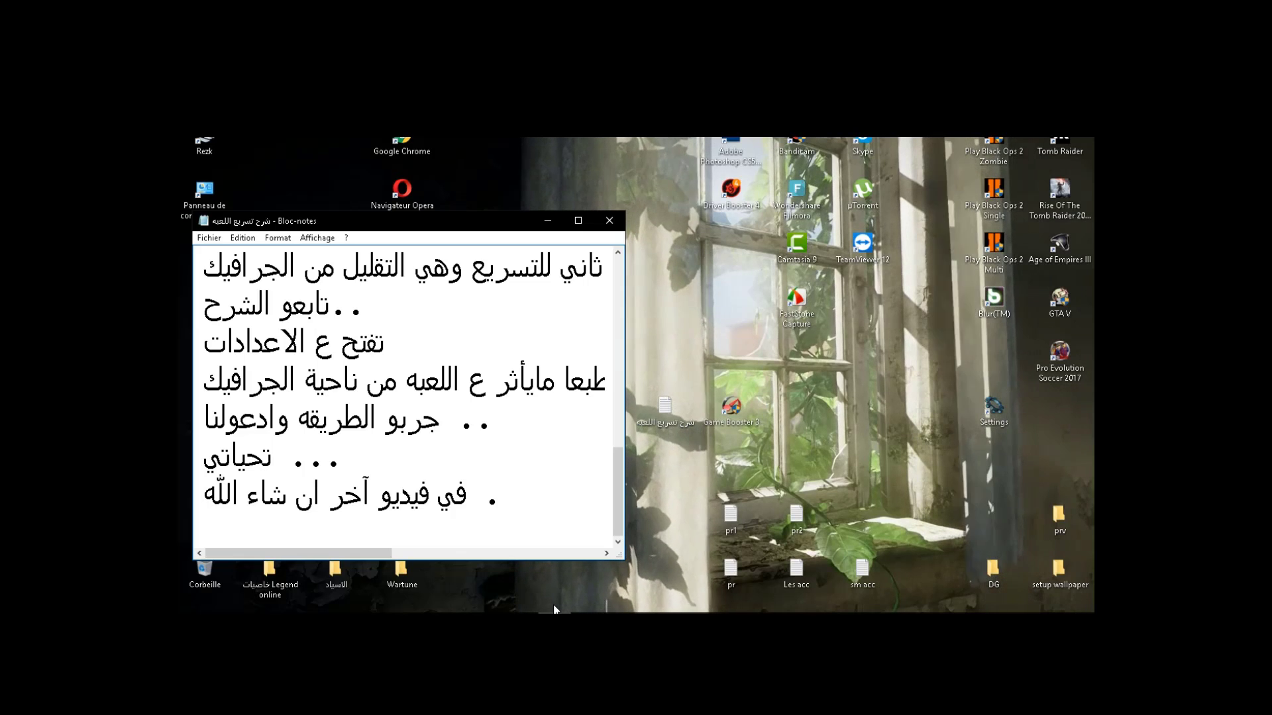
key(Return)
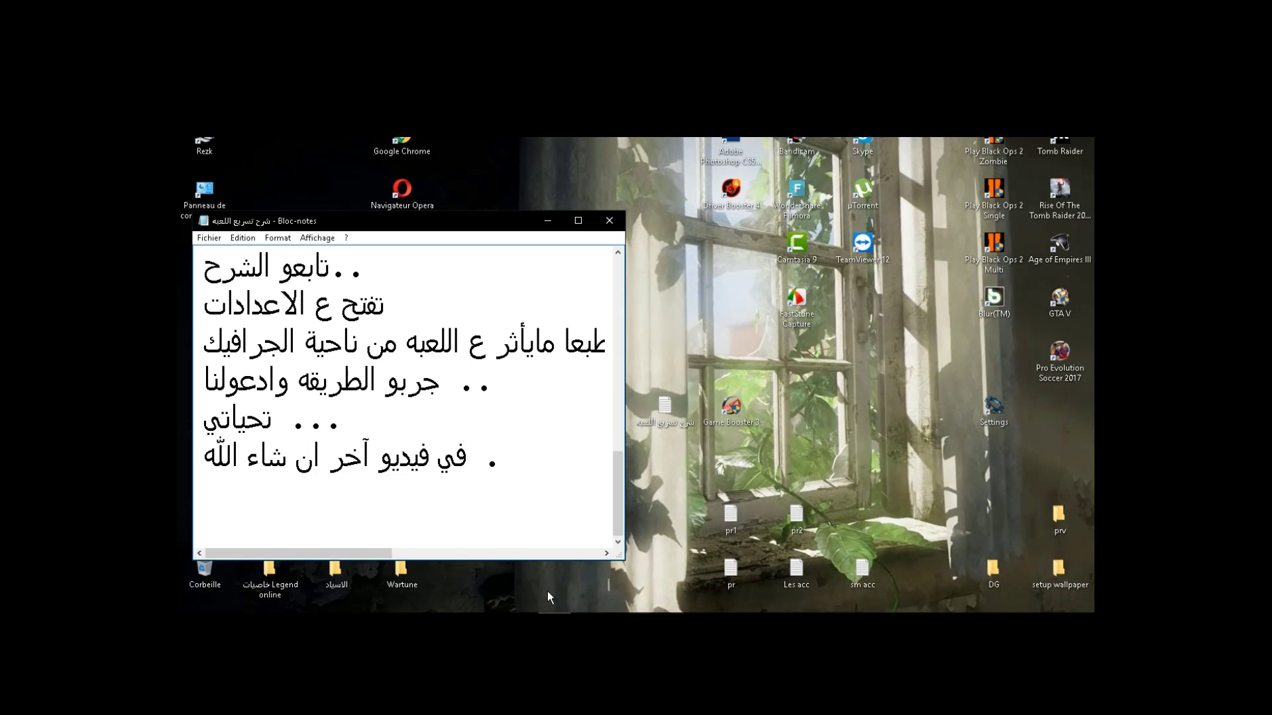
click(553, 224)
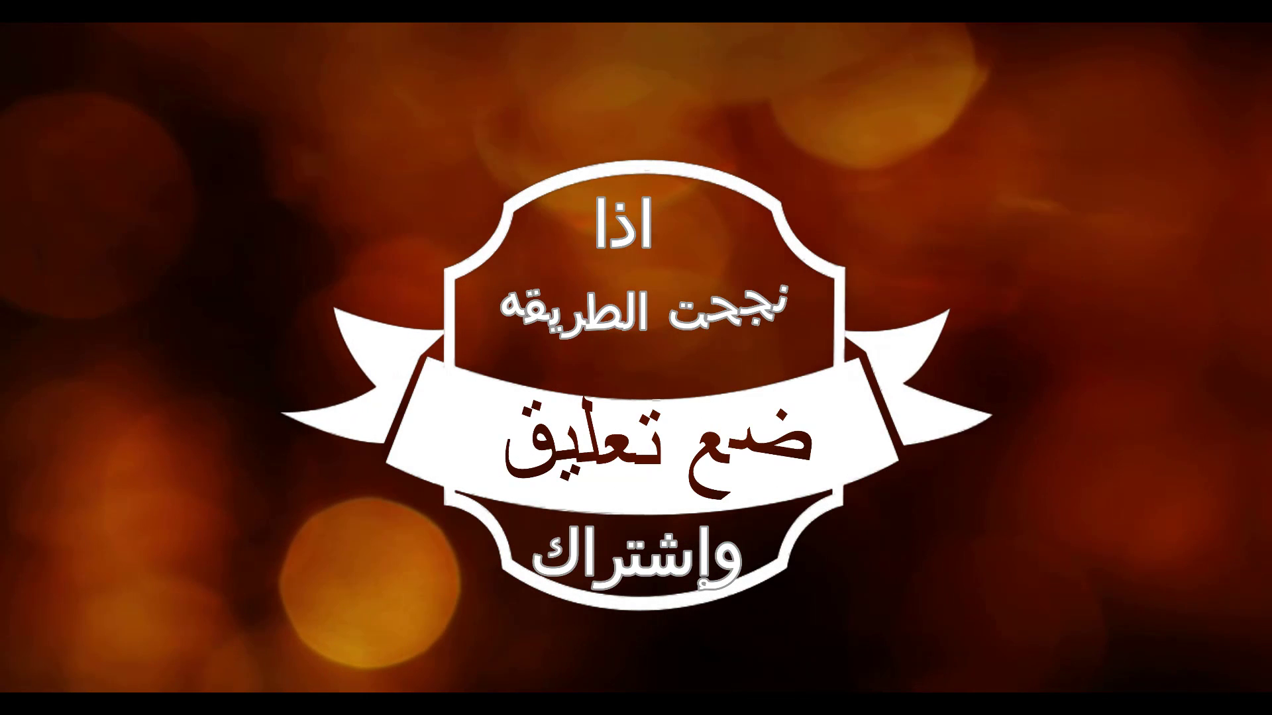